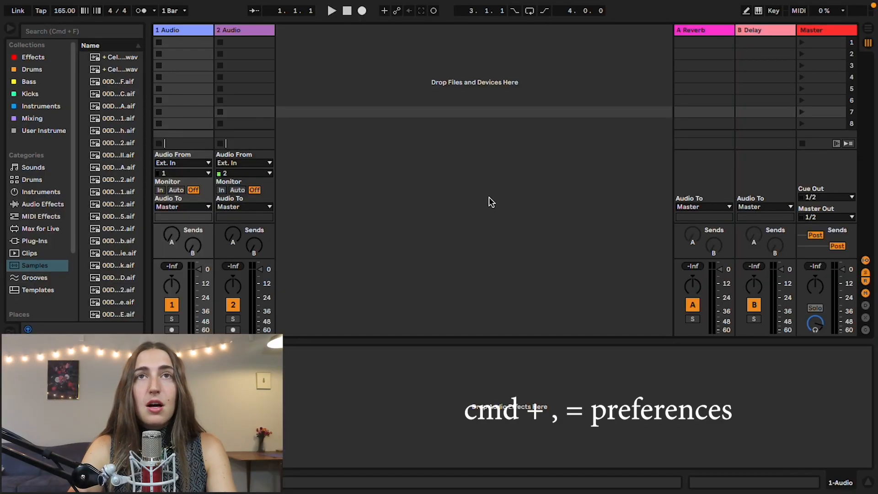
# Open the audio preferences and review the input device, output device and buffer size choices.
pyautogui.press('super+comma')
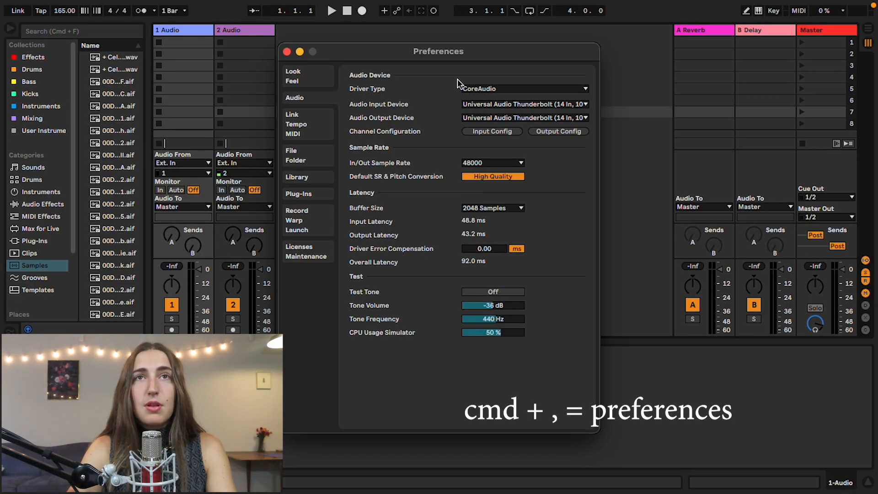
pyautogui.click(482, 103)
pyautogui.click(482, 103)
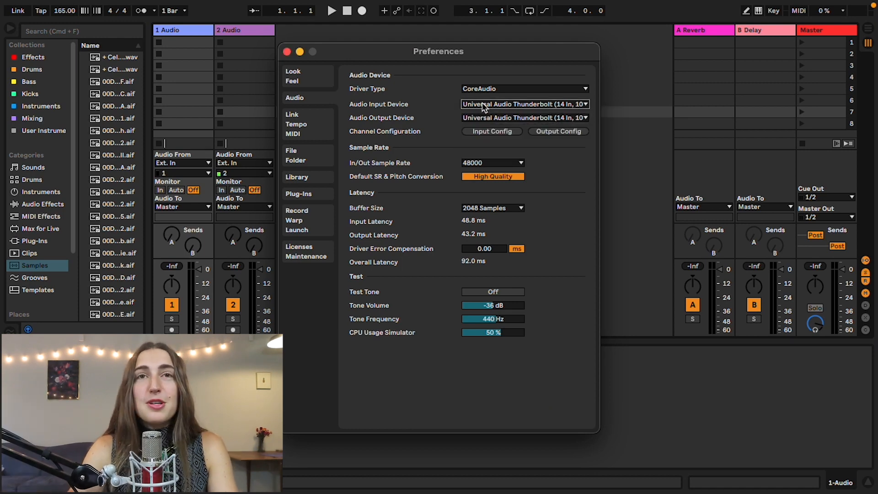
pyautogui.click(491, 118)
pyautogui.click(490, 118)
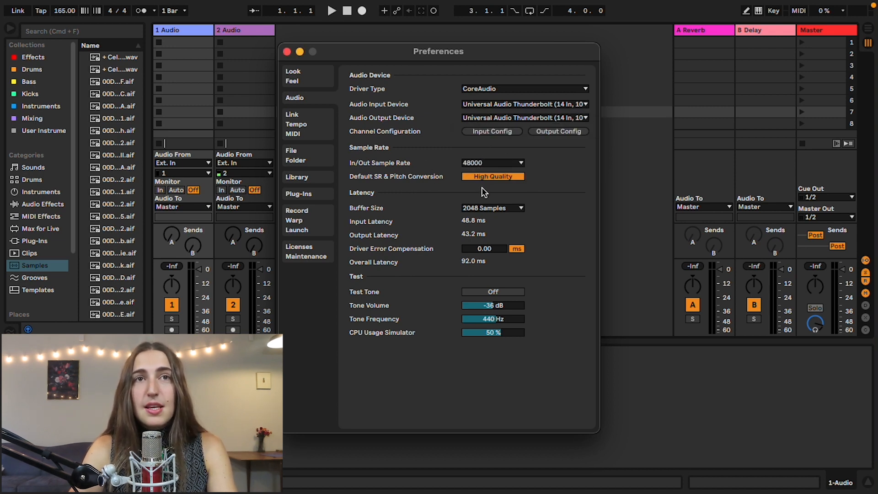
pyautogui.click(489, 208)
pyautogui.click(482, 236)
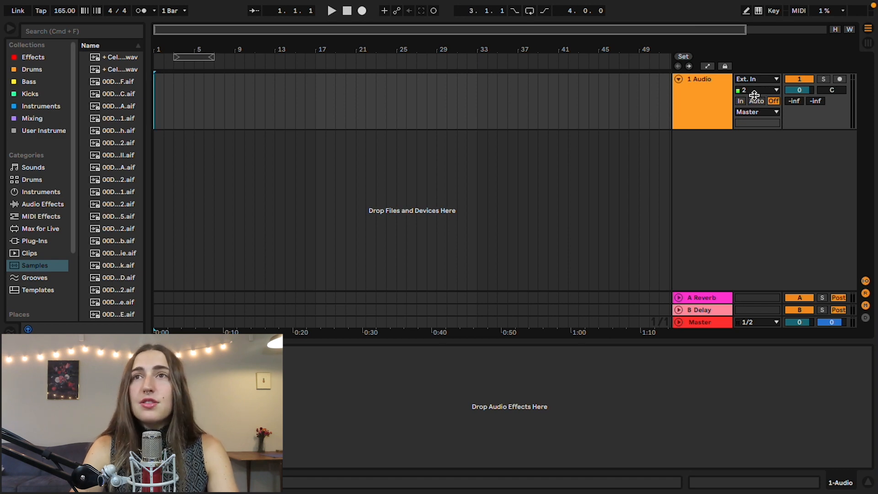
# Set the audio track's external input to channel 1 and record a guitar take onto it.
pyautogui.click(755, 110)
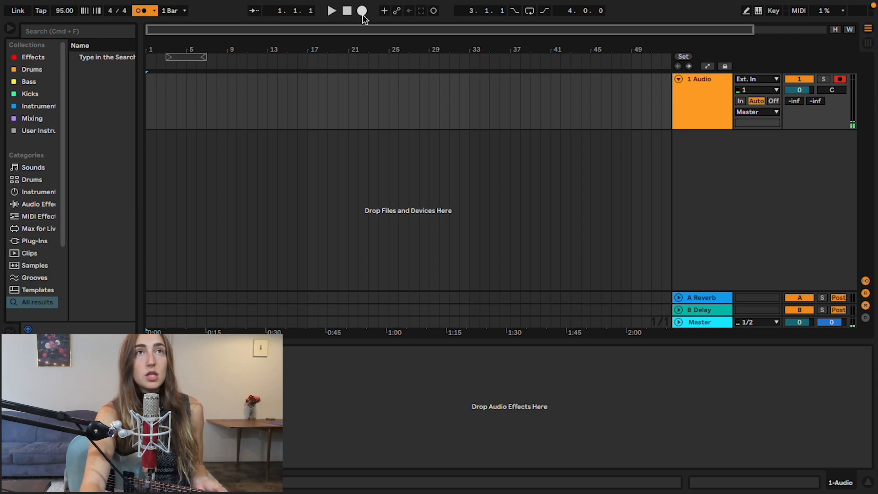
pyautogui.click(363, 10)
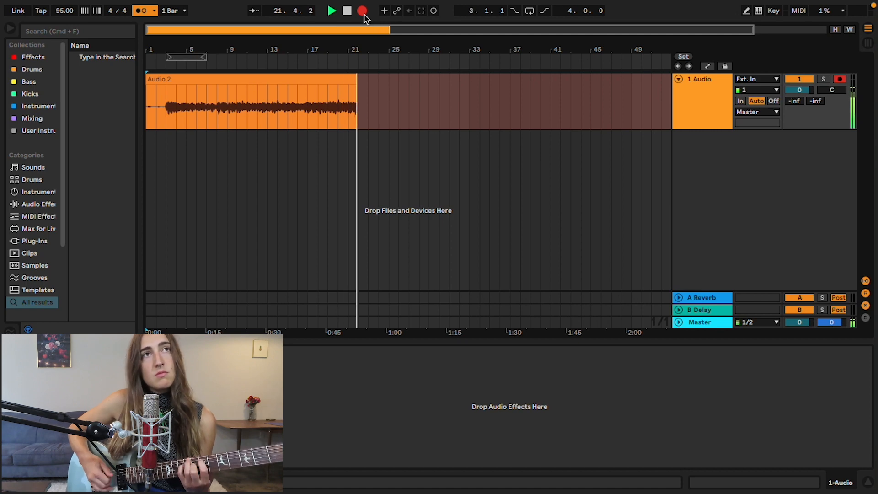
pyautogui.press('space')
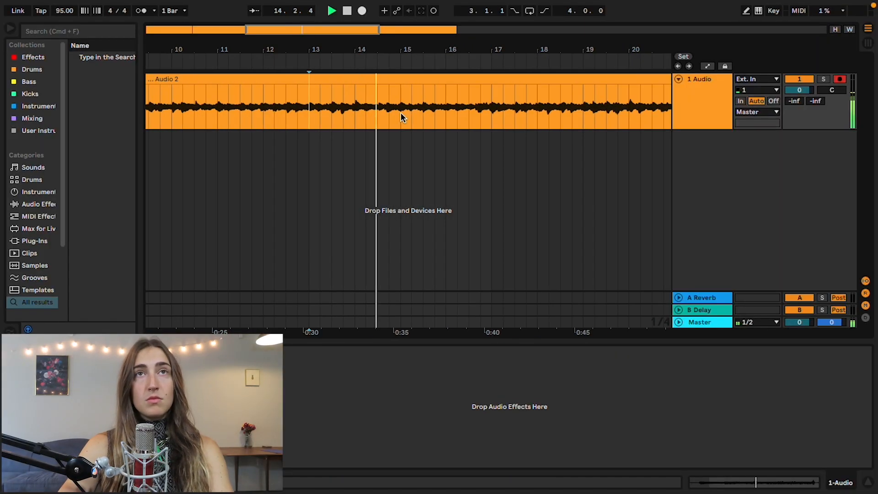
# Move the guitar clip at bars 23–25 to bar 11 on a second audio track and loop bars 11–13.
pyautogui.click(512, 76)
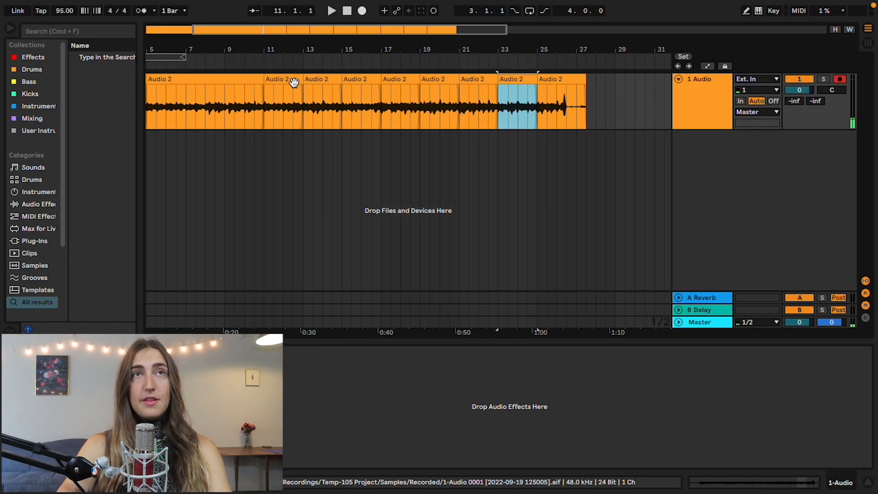
pyautogui.click(294, 82)
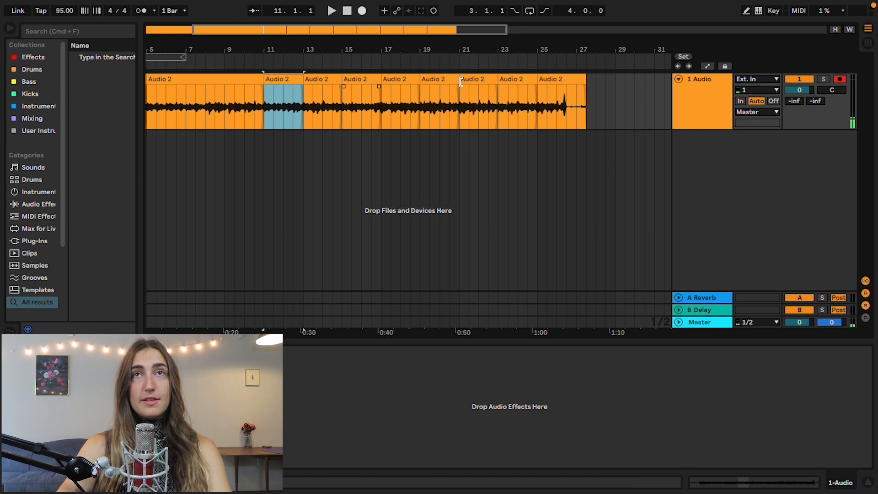
pyautogui.moveTo(508, 78); pyautogui.dragTo(284, 151)
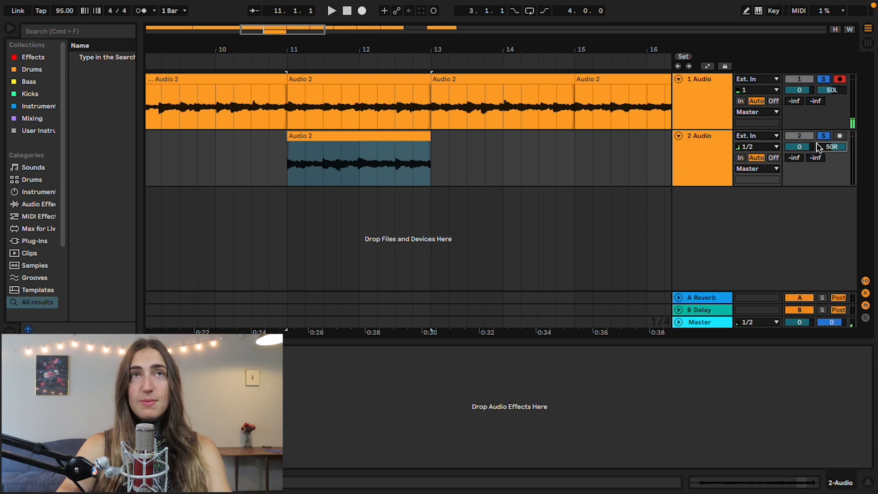
pyautogui.click(308, 78)
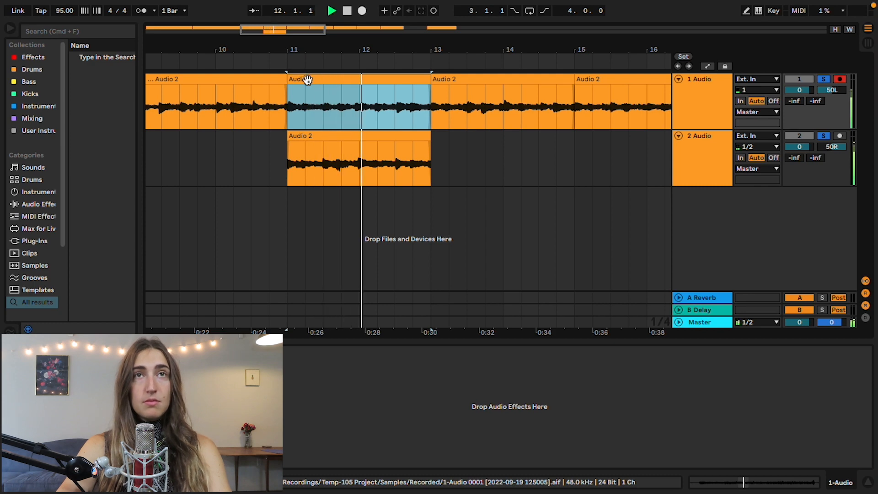
pyautogui.press('super+l')
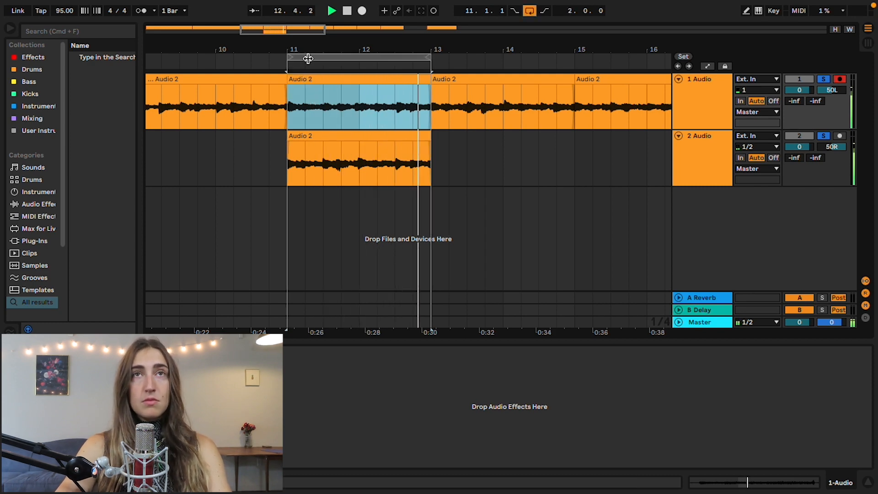
# Open the second track's clip in the sample editor and pin its first transient with a warp marker at 23.
pyautogui.doubleClick(326, 144)
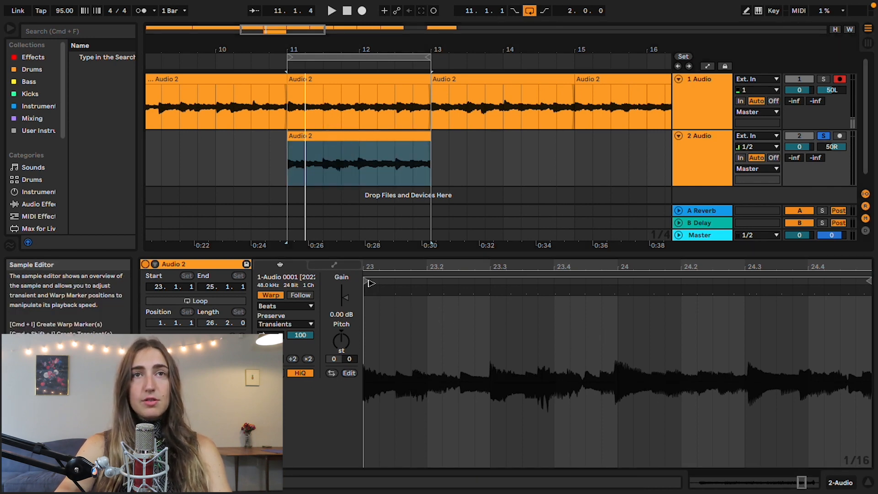
pyautogui.moveTo(371, 267); pyautogui.dragTo(409, 268)
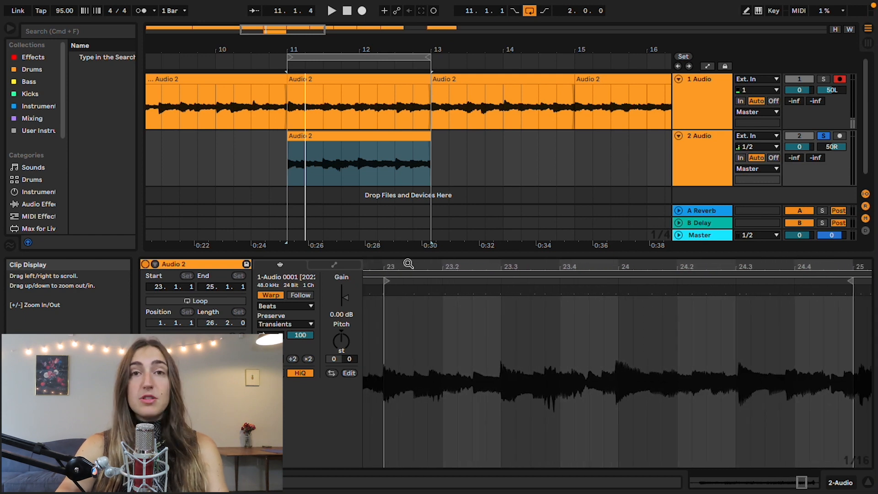
pyautogui.click(365, 133)
pyautogui.moveTo(388, 275); pyautogui.dragTo(388, 267)
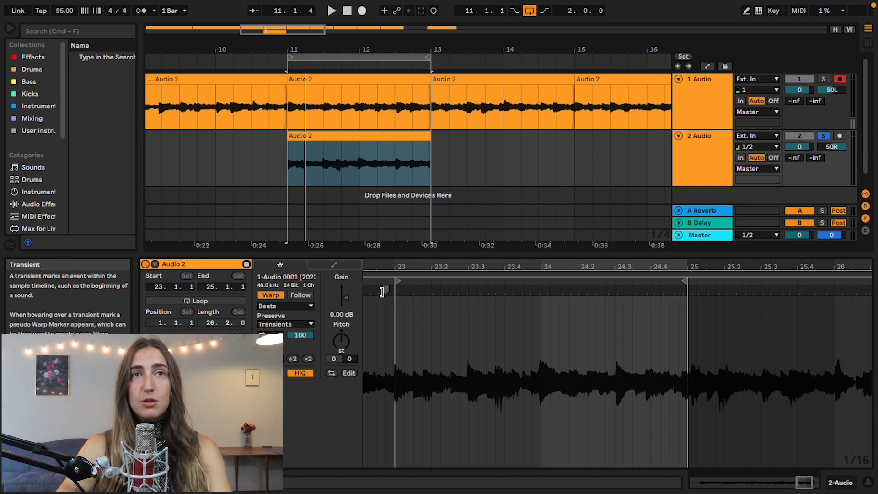
pyautogui.moveTo(392, 270); pyautogui.dragTo(394, 287)
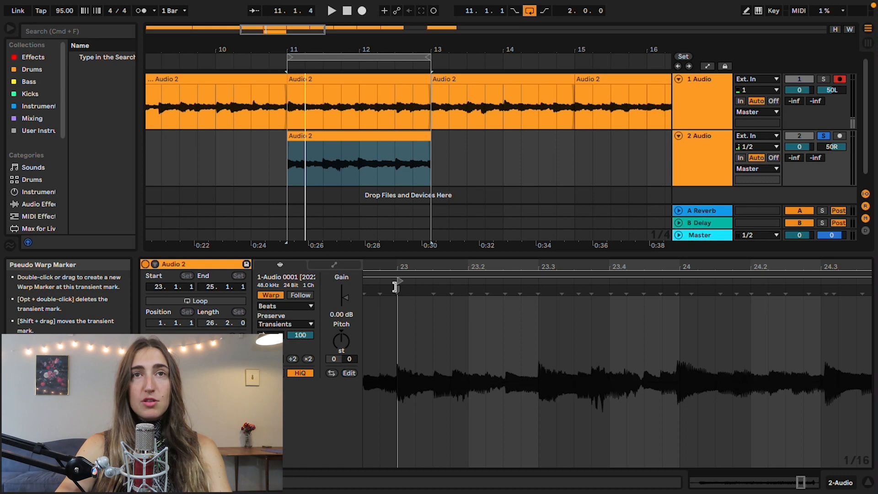
pyautogui.click(396, 286)
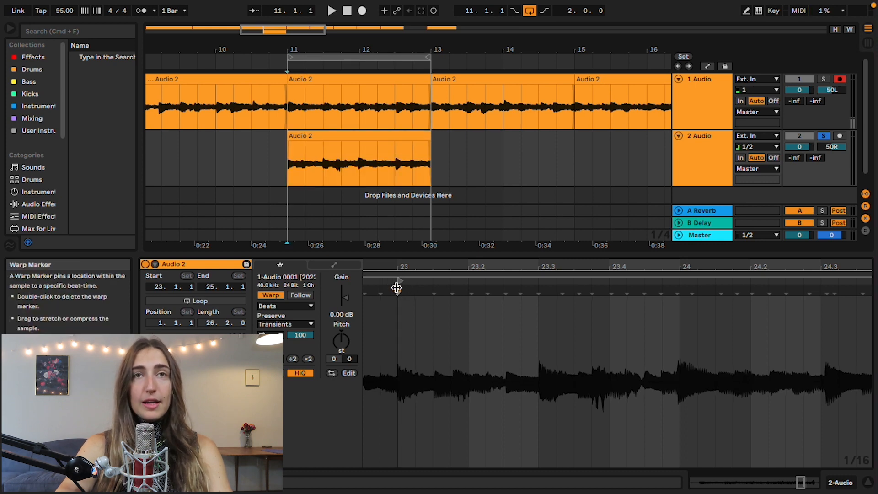
pyautogui.moveTo(417, 267); pyautogui.dragTo(386, 261)
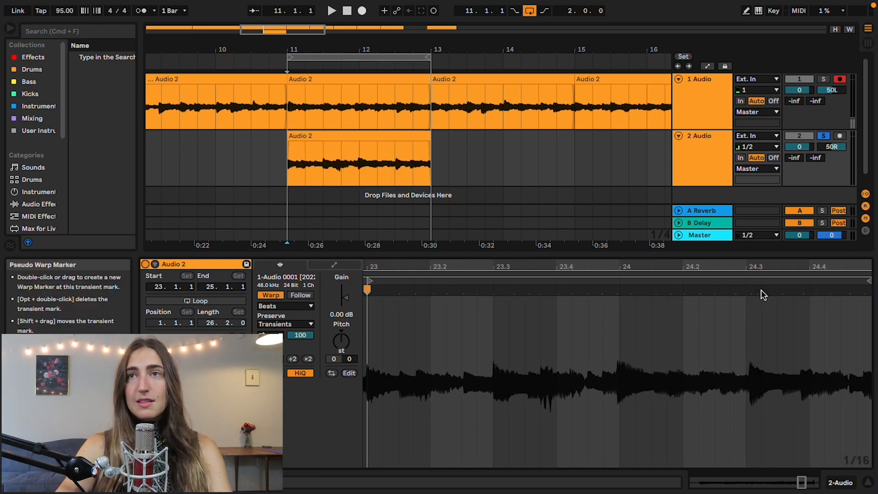
# Add warp markers aligning the clip's transients to 24, 24.3 and 25, and set its warp mode to Complex.
pyautogui.moveTo(748, 291); pyautogui.dragTo(744, 292)
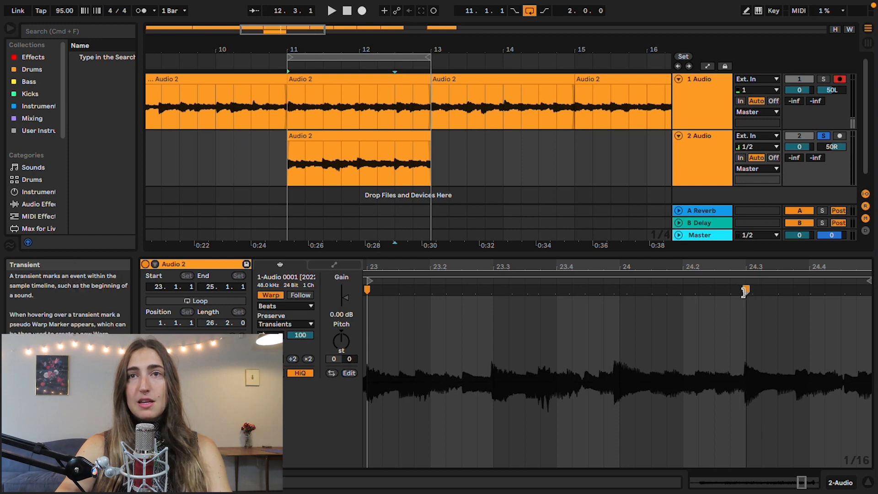
pyautogui.click(620, 291)
pyautogui.moveTo(622, 267); pyautogui.dragTo(479, 268)
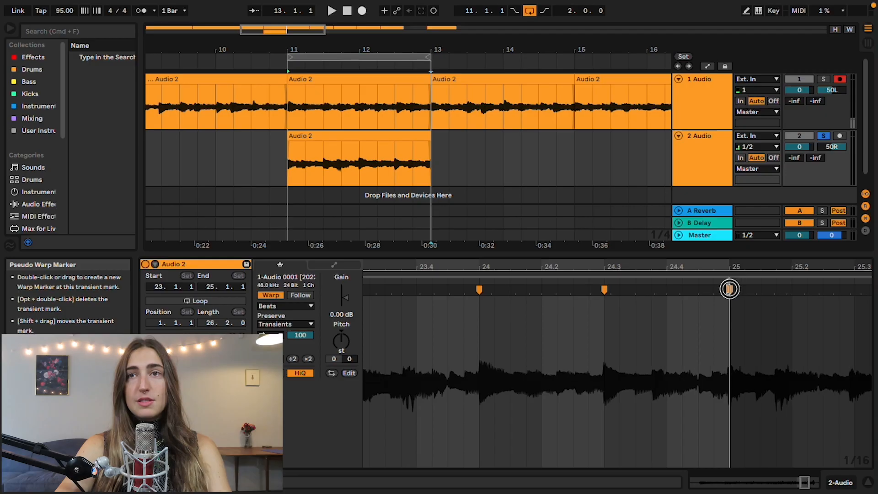
pyautogui.click(729, 290)
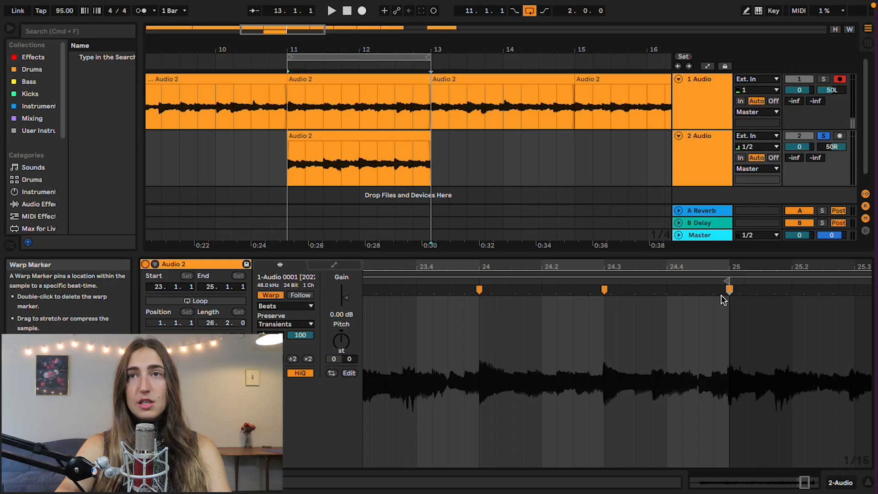
pyautogui.moveTo(608, 267); pyautogui.dragTo(737, 258)
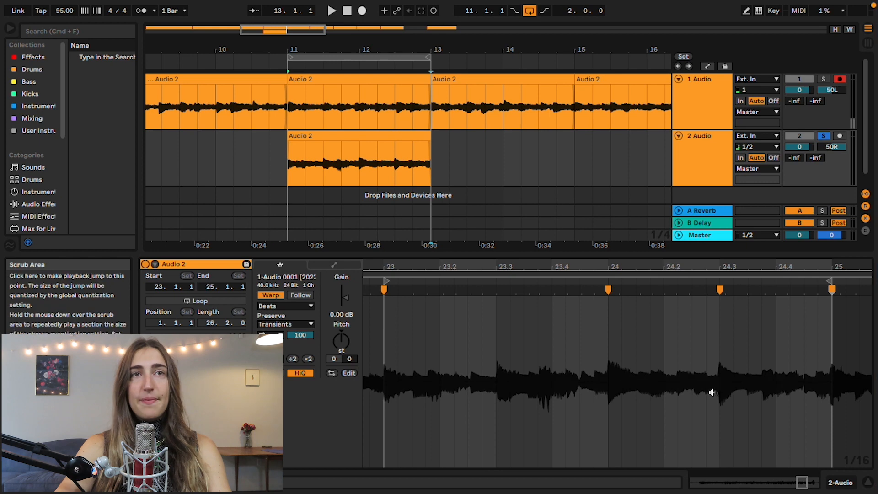
pyautogui.click(281, 306)
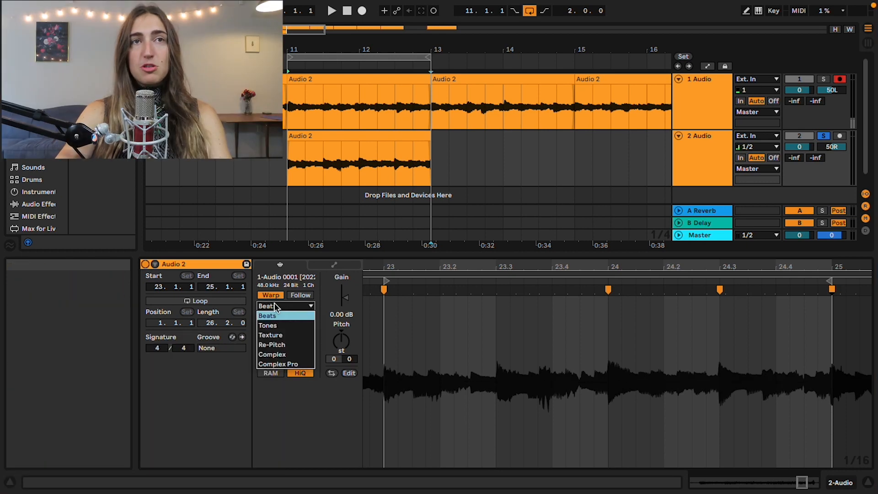
pyautogui.click(279, 355)
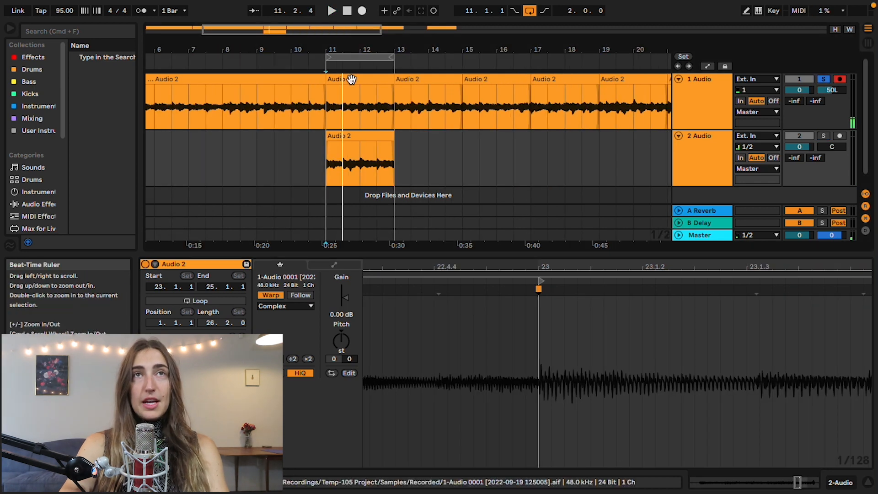
# Warp the first track's clip at bar 11, placing markers at 11, 12.3 and 13.
pyautogui.click(352, 79)
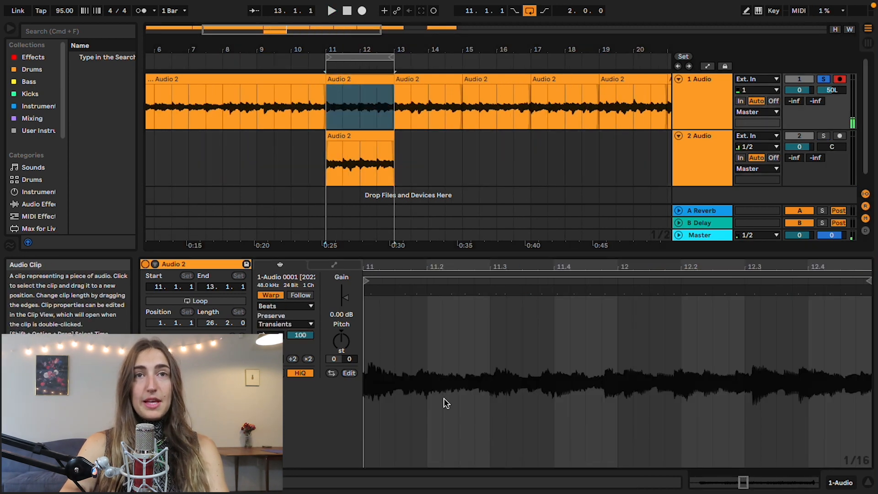
pyautogui.scroll(2, 429, 304)
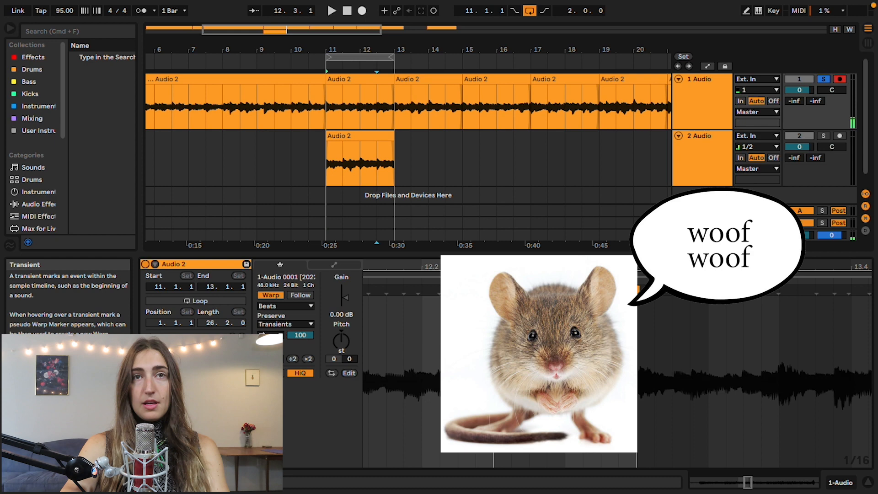
pyautogui.moveTo(431, 269); pyautogui.dragTo(352, 279)
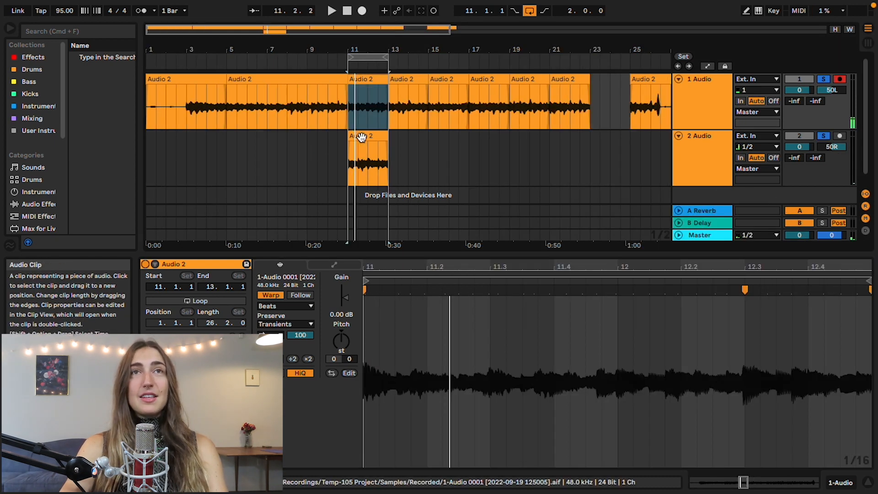
# Move the paired clips at bar 11 on both tracks to bar 1 and duplicate them back to back up to bar 13.
pyautogui.moveTo(359, 137); pyautogui.dragTo(152, 146)
pyautogui.press('super+d')
pyautogui.press('super+d')
pyautogui.press('super+d')
pyautogui.press('super+d')
pyautogui.press('super+d')
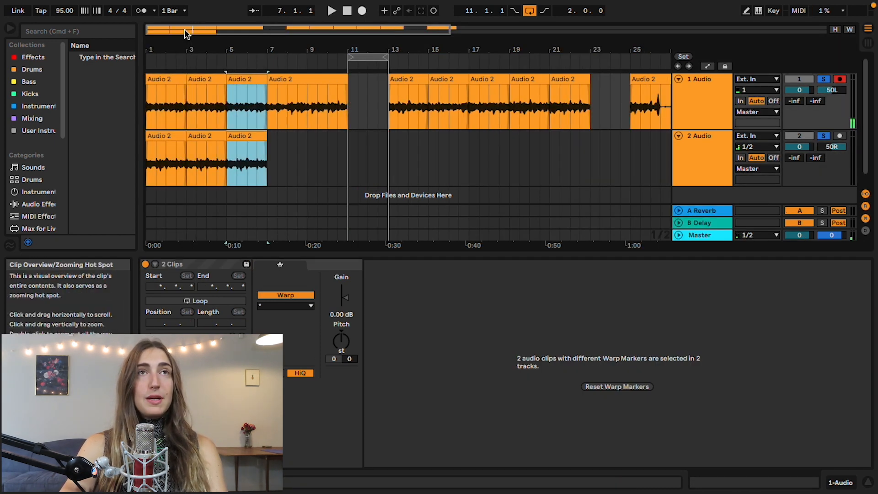
# Create short crossfades at the bar 3 clip joins on both tracks and play back the transition.
pyautogui.moveTo(176, 42); pyautogui.dragTo(179, 62)
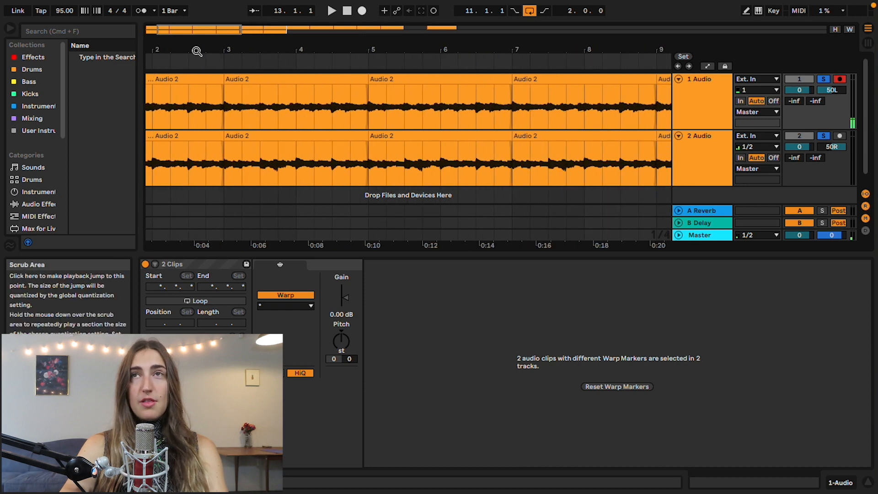
pyautogui.click(275, 79)
pyautogui.moveTo(293, 86); pyautogui.dragTo(297, 86)
pyautogui.moveTo(293, 142); pyautogui.dragTo(298, 142)
pyautogui.press('space')
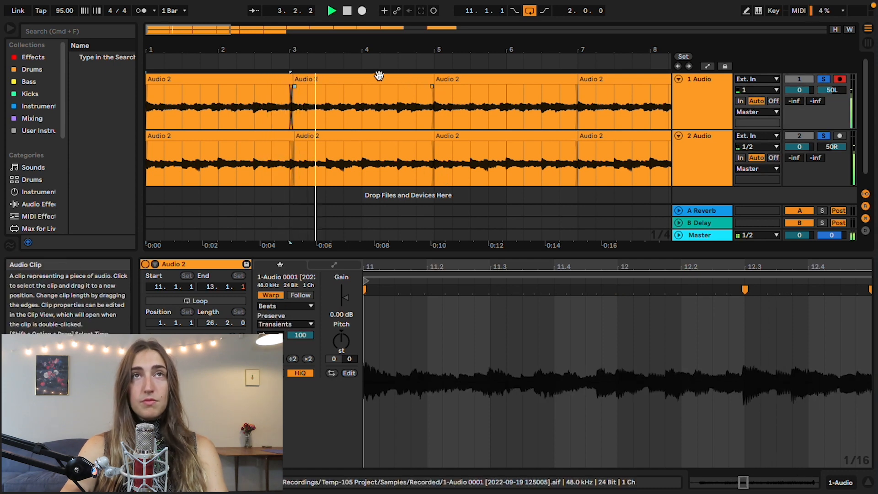
# Delete the two leftover clips between bars 13 and 17 on the first track.
pyautogui.moveTo(414, 59); pyautogui.dragTo(413, 55)
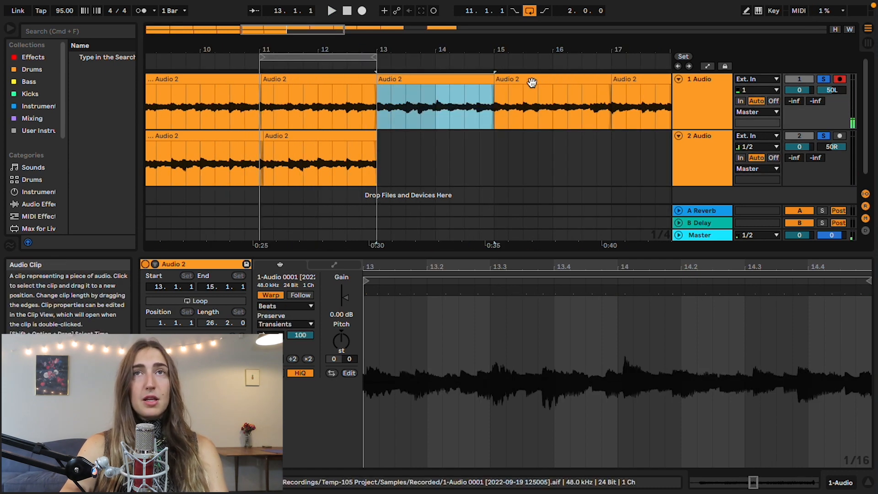
pyautogui.keyDown('shift'); pyautogui.click(531, 82); pyautogui.keyUp('shift')
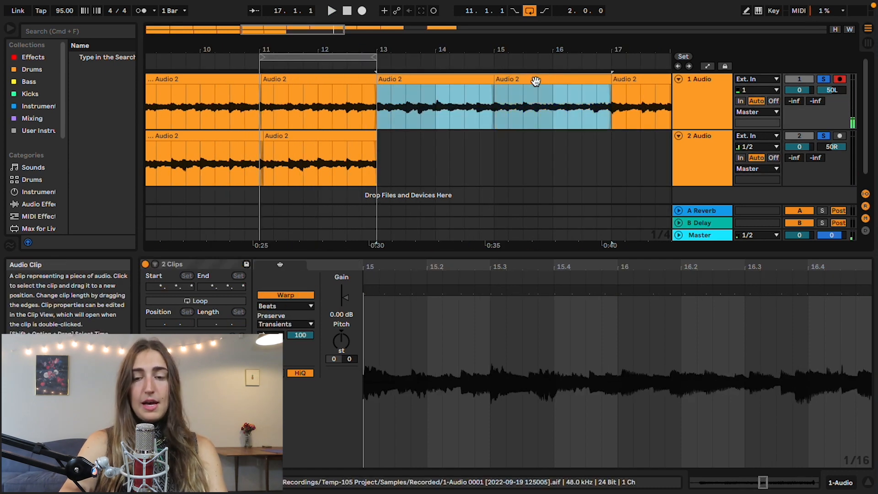
pyautogui.press('Delete')
# Duplicate all the clips in bars 1–13 on both tracks repeatedly until the arrangement reaches bar 85.
pyautogui.click(307, 78)
pyautogui.moveTo(293, 41); pyautogui.dragTo(594, 9)
pyautogui.keyDown('shift'); pyautogui.click(161, 134); pyautogui.keyUp('shift')
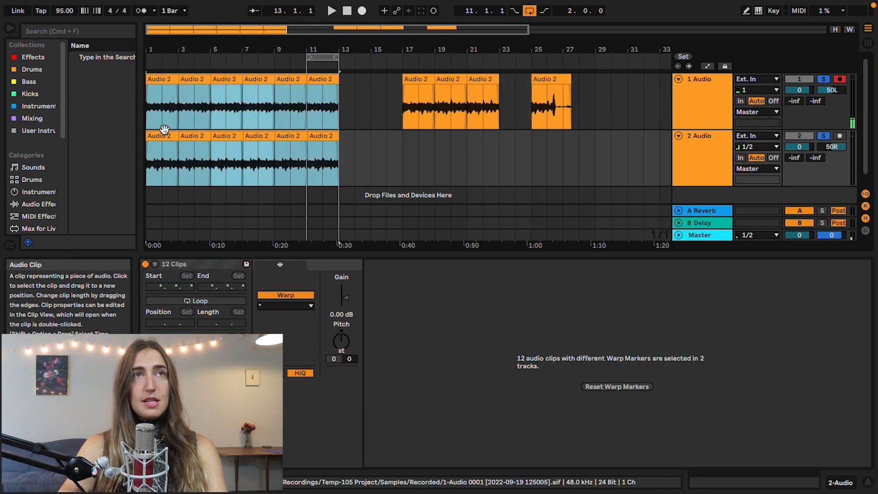
pyautogui.press('super+d')
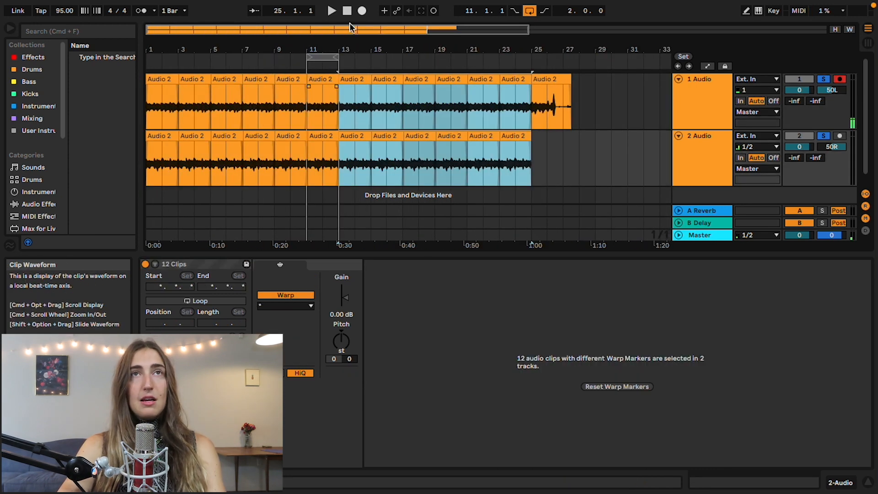
pyautogui.press('super+d')
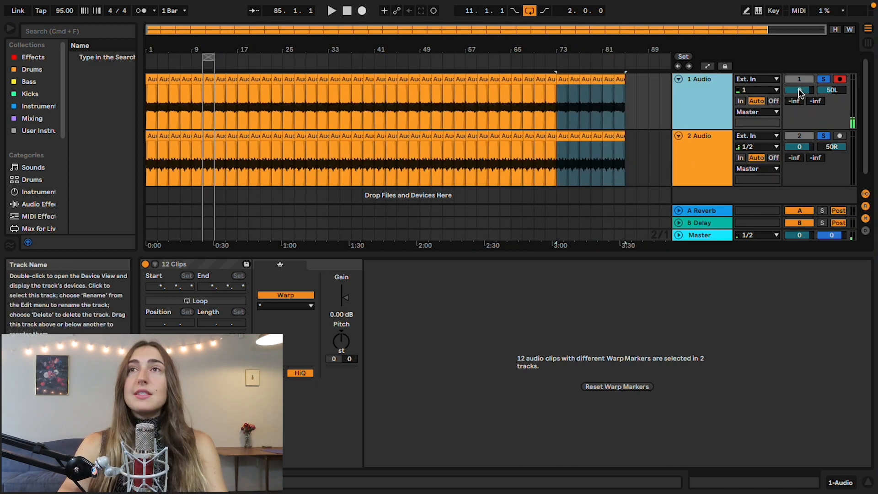
# Turn off solo on both audio tracks and rename them Guitar L and Guitar R.
pyautogui.click(799, 79)
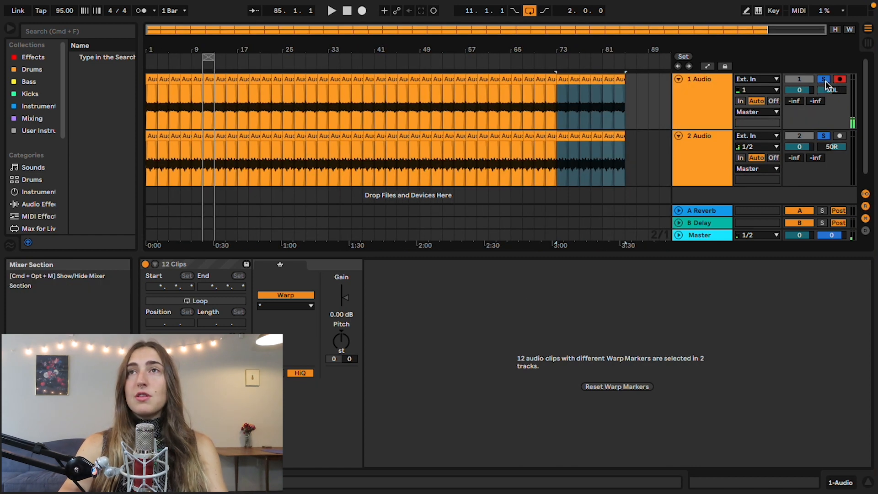
pyautogui.click(824, 80)
pyautogui.click(702, 97)
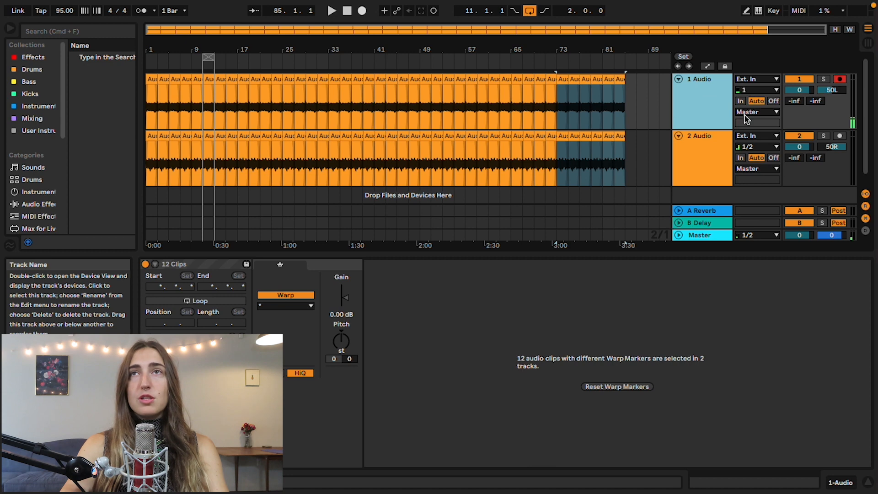
pyautogui.press('super+r')
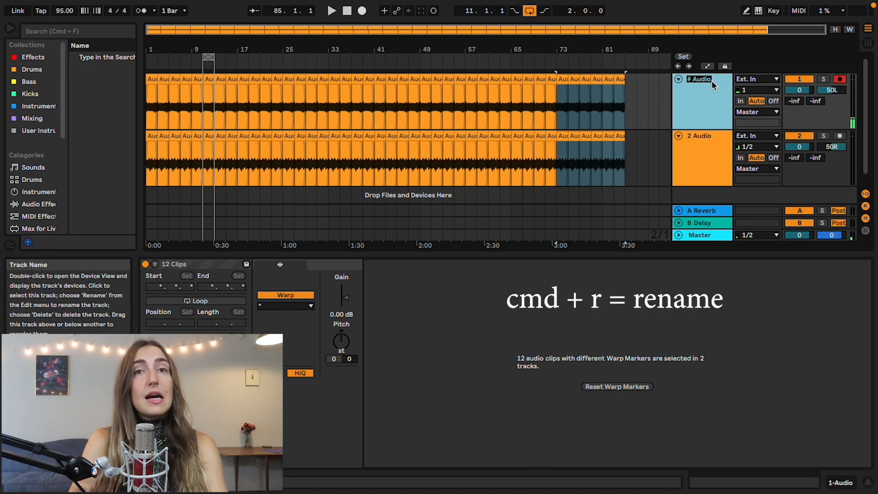
pyautogui.write('Guitar L')
pyautogui.press('Tab')
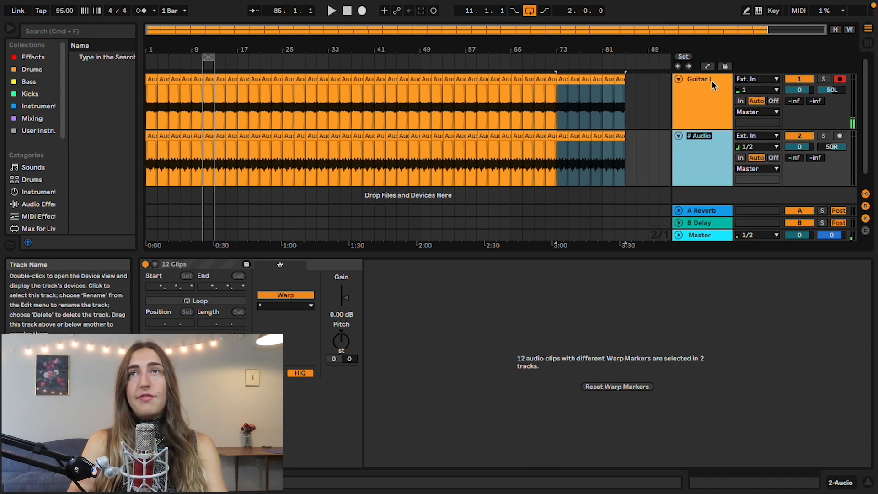
pyautogui.write('Guitar R')
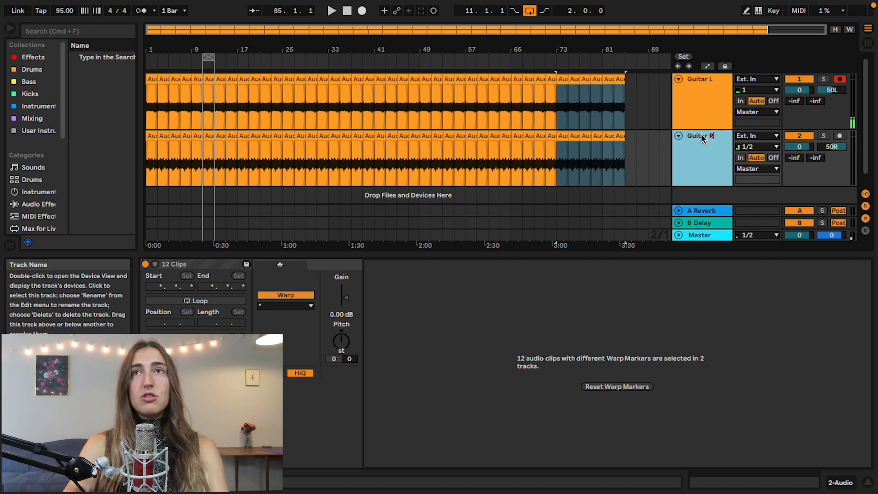
# Group the Guitar L and Guitar R tracks and name the group Guitars.
pyautogui.click(695, 107)
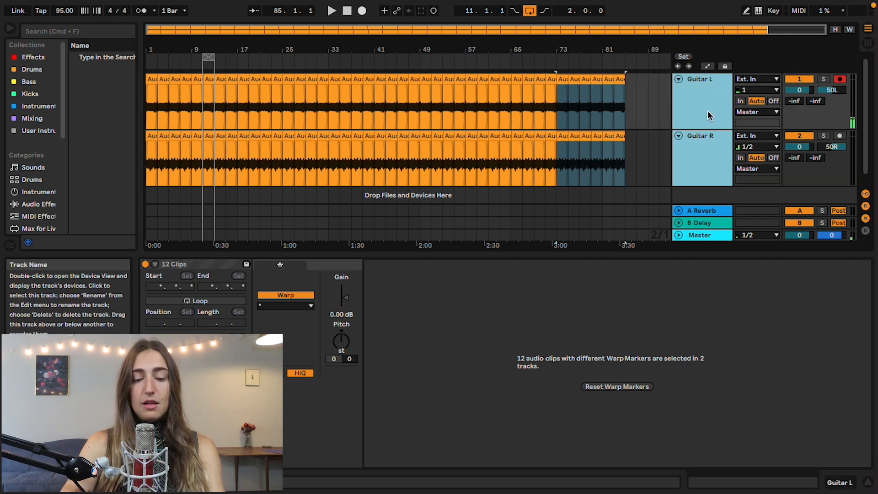
pyautogui.press('super+g')
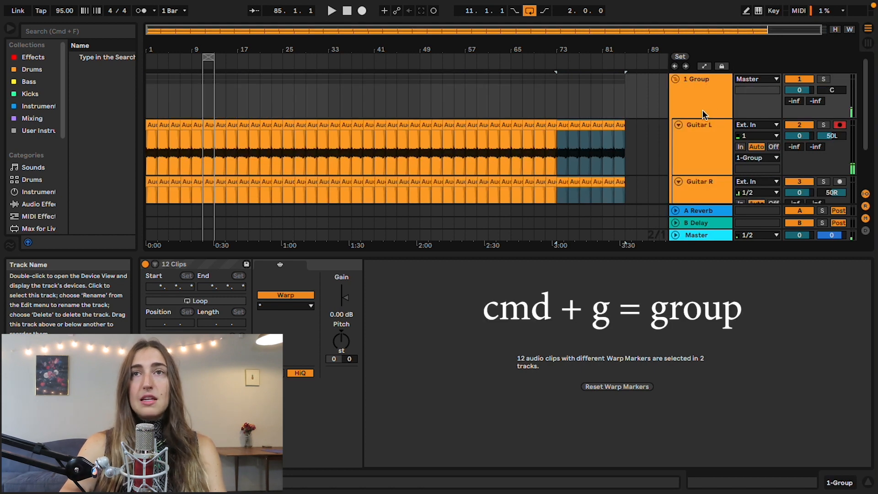
pyautogui.click(600, 270)
pyautogui.moveTo(614, 254); pyautogui.dragTo(617, 304)
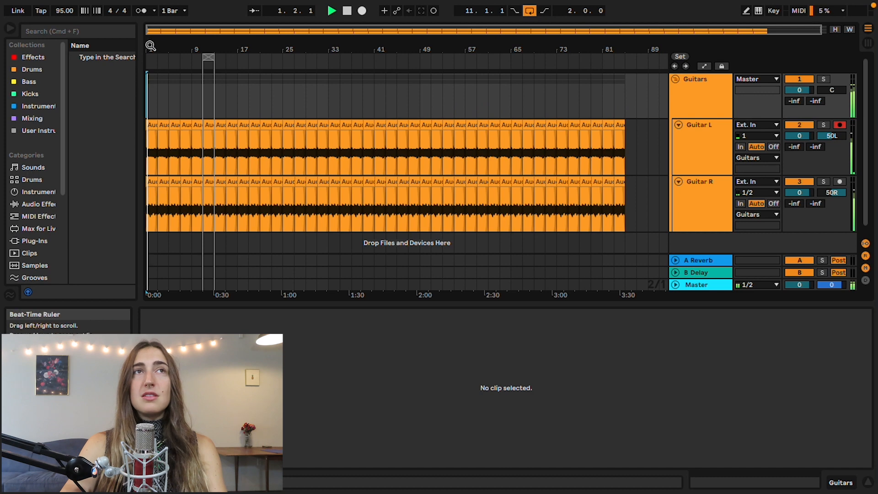
# Add a fade-in of about one and a half bars to the first clip on Guitar L and Guitar R.
pyautogui.moveTo(150, 46); pyautogui.dragTo(147, 64)
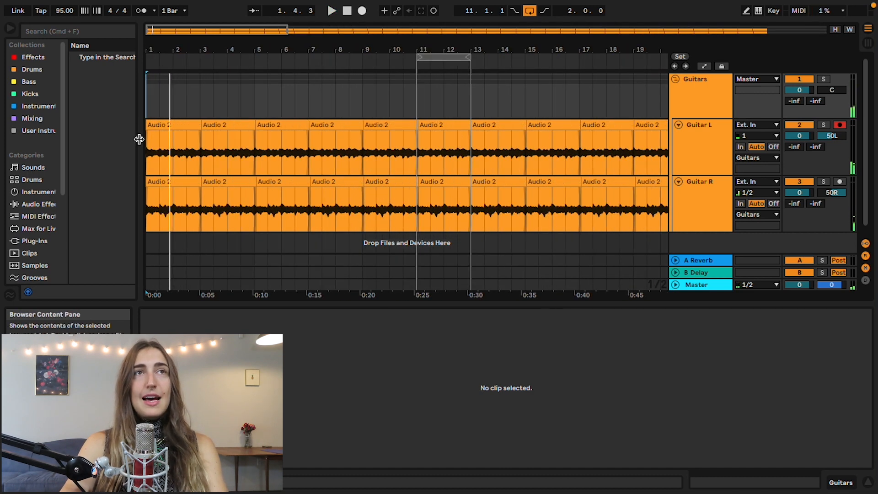
pyautogui.moveTo(148, 132); pyautogui.dragTo(188, 139)
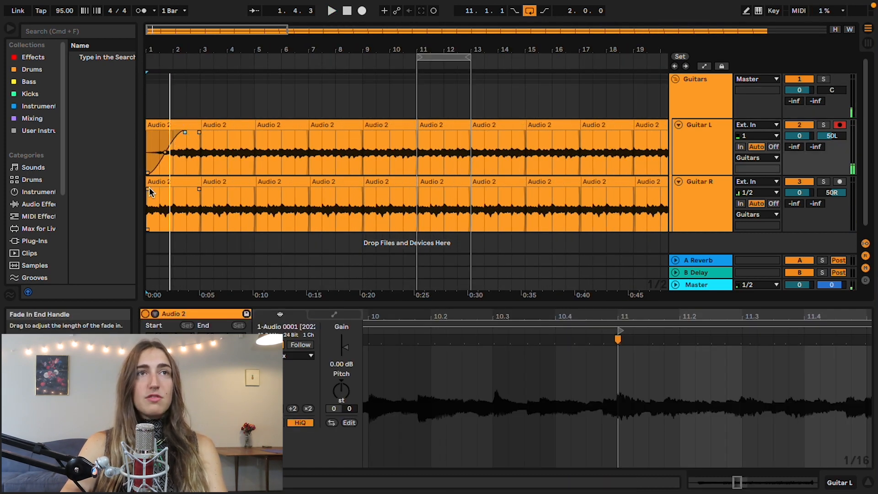
pyautogui.moveTo(149, 189); pyautogui.dragTo(189, 189)
pyautogui.moveTo(165, 52); pyautogui.dragTo(165, 48)
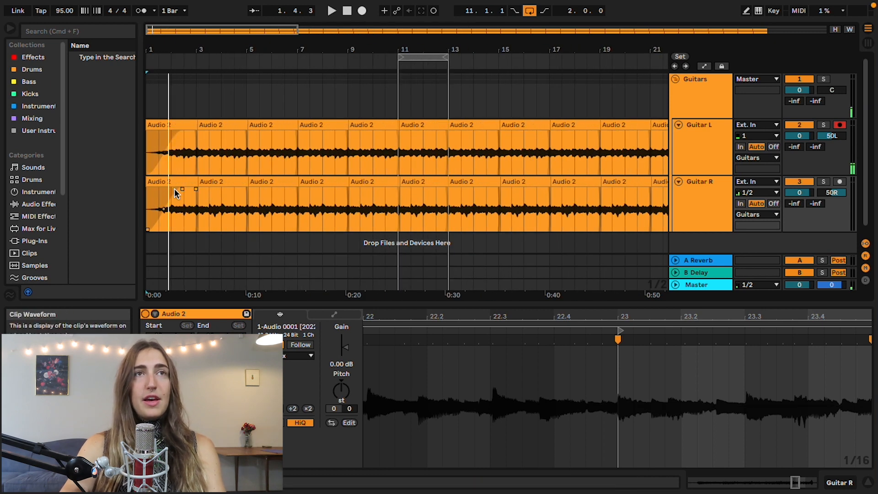
pyautogui.click(153, 127)
pyautogui.press('space')
# Copy the Guitar R clip at bar 3 onto the 4 Audio track and transpose the copy up 12 semitones.
pyautogui.press('-')
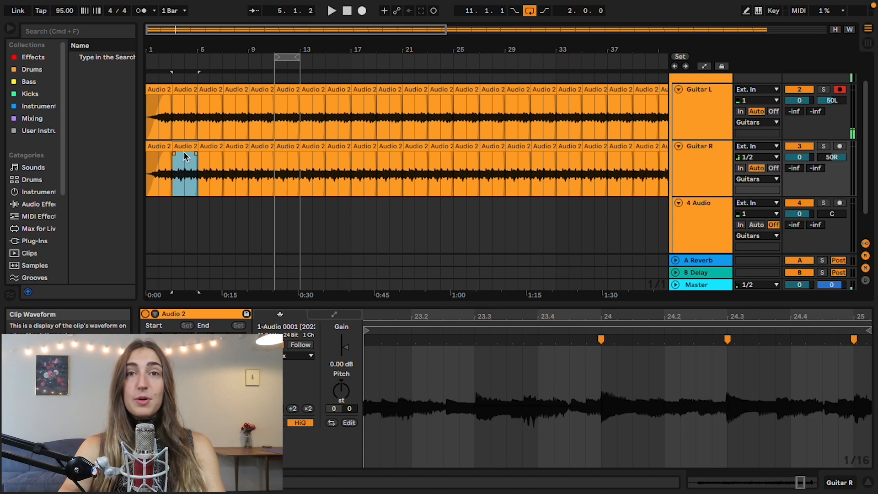
pyautogui.moveTo(184, 151); pyautogui.dragTo(184, 207)
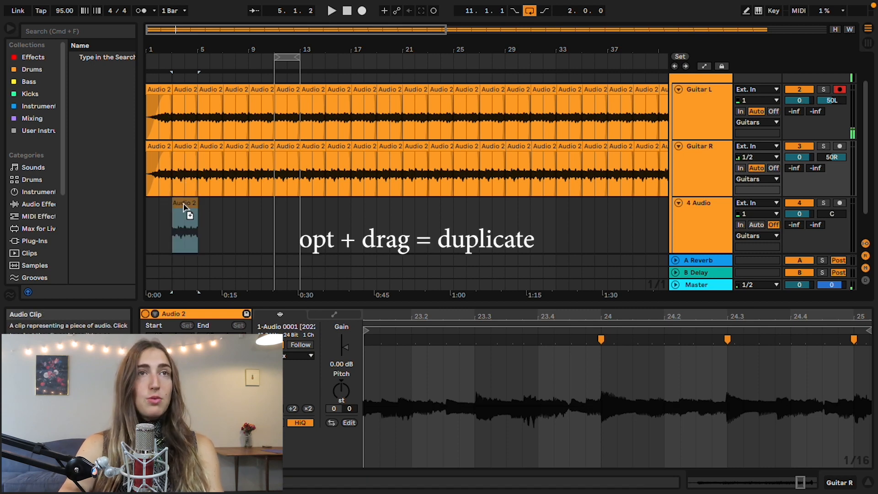
pyautogui.moveTo(184, 207); pyautogui.dragTo(184, 206)
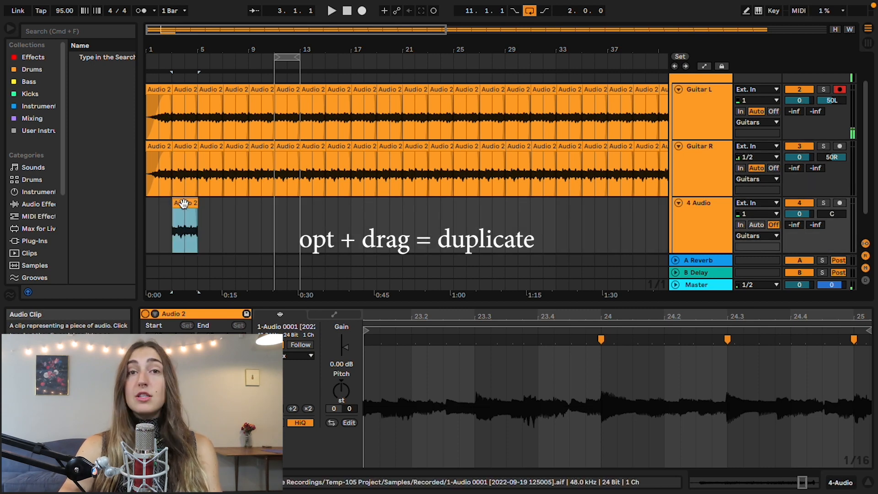
pyautogui.press('+')
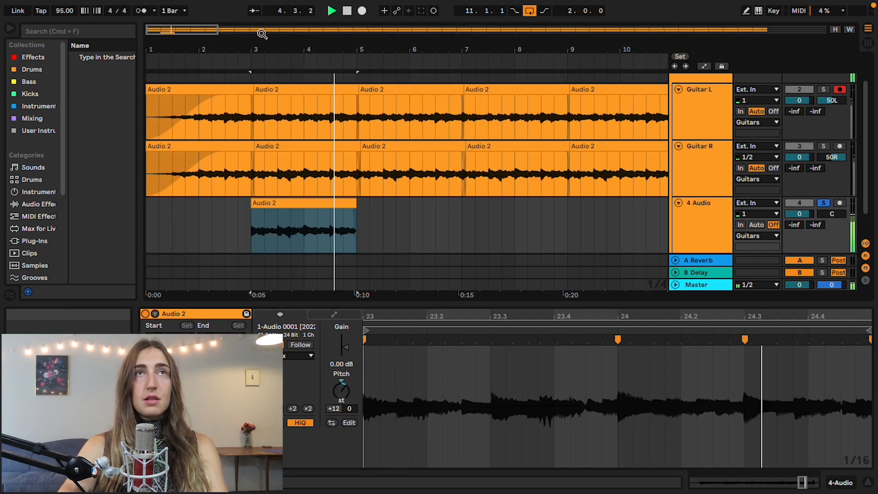
# Reverse the transposed clip on the 4 Audio track and play it back soloed.
pyautogui.moveTo(262, 46); pyautogui.dragTo(262, 33)
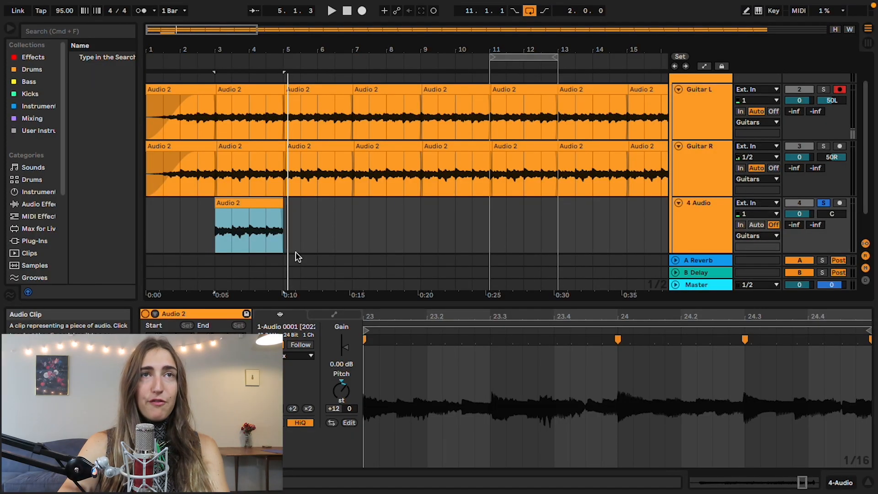
pyautogui.press('r')
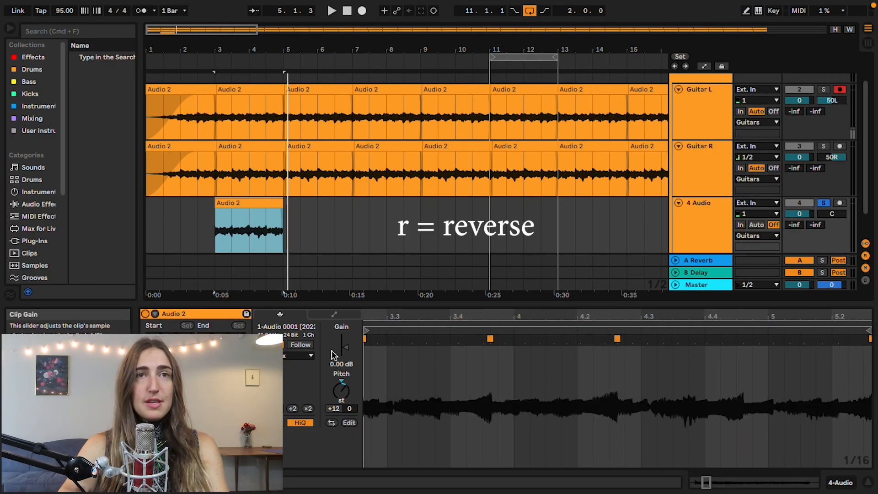
pyautogui.press('space')
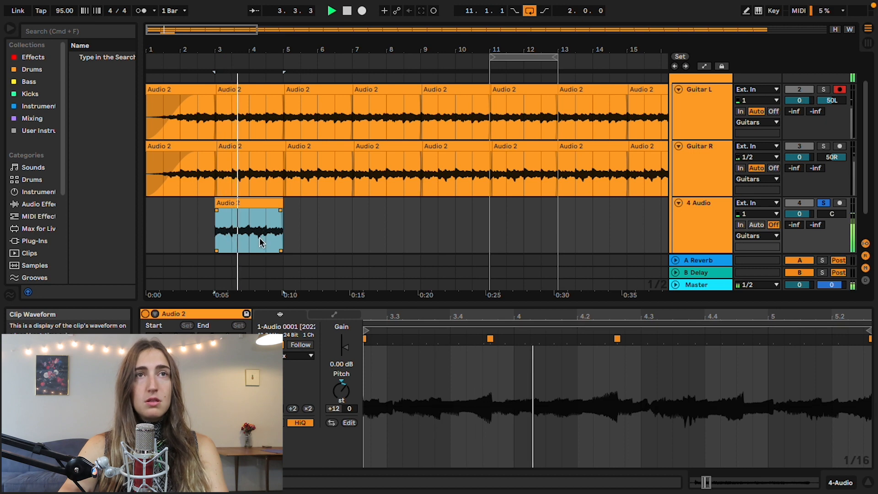
pyautogui.press('space')
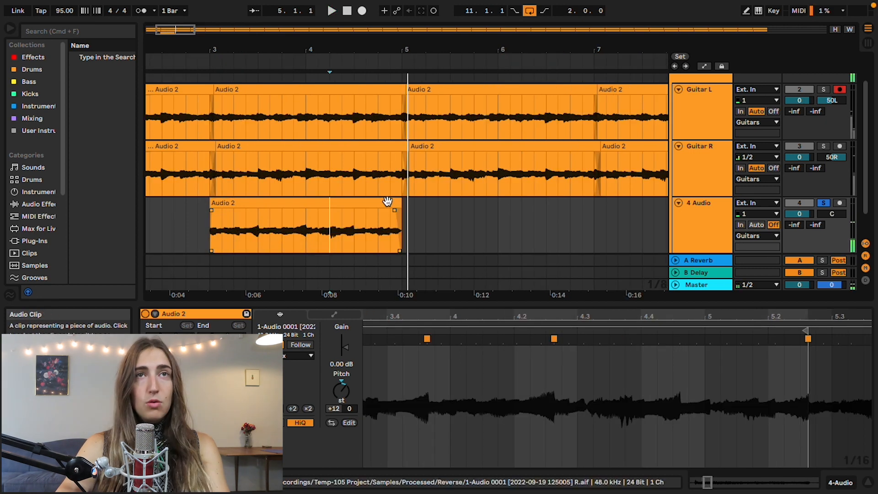
# Split the reversed clip at beat 4.2 and extend the second piece to beat 5.2.
pyautogui.scroll(-2, 340, 192)
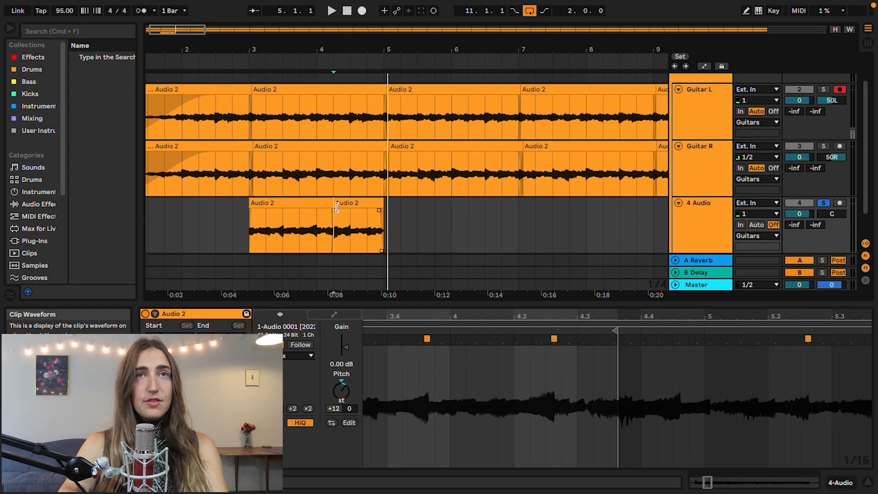
pyautogui.click(352, 201)
pyautogui.press('space')
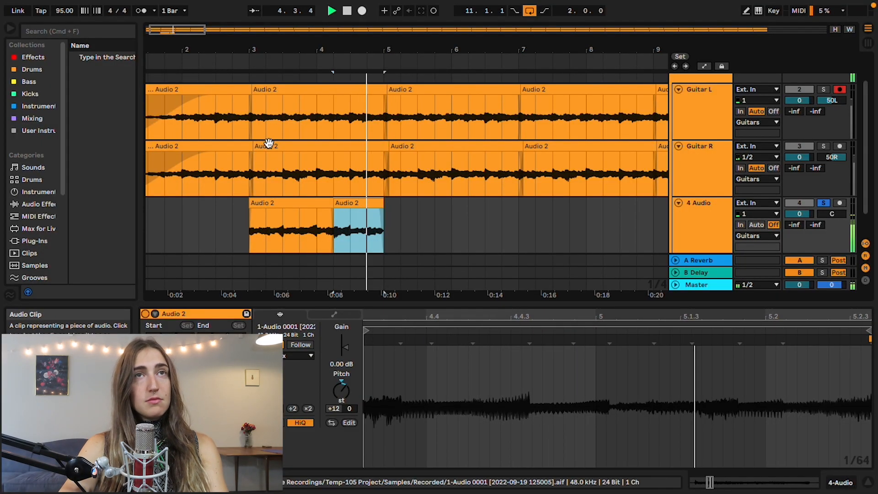
pyautogui.moveTo(392, 203); pyautogui.dragTo(398, 203)
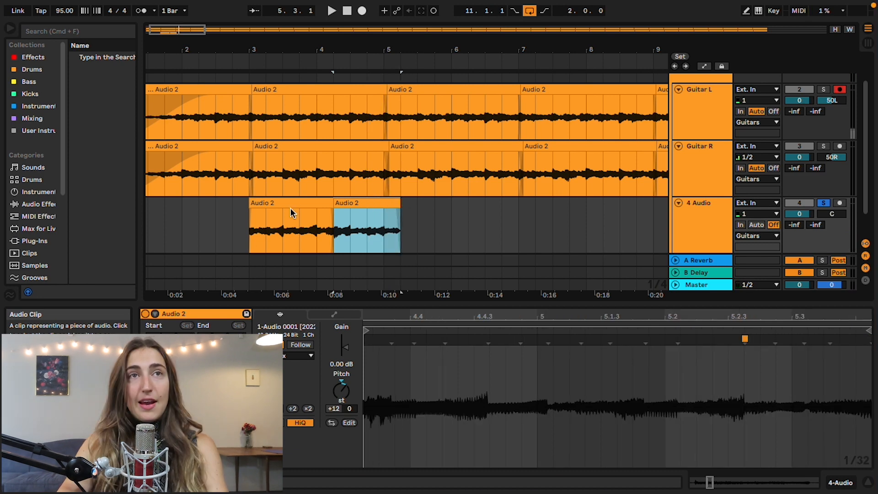
# Split the first piece of the reversed clip at beat 3.2 and audition the resulting one-bar section.
pyautogui.click(270, 224)
pyautogui.press('super+e')
pyautogui.click(286, 204)
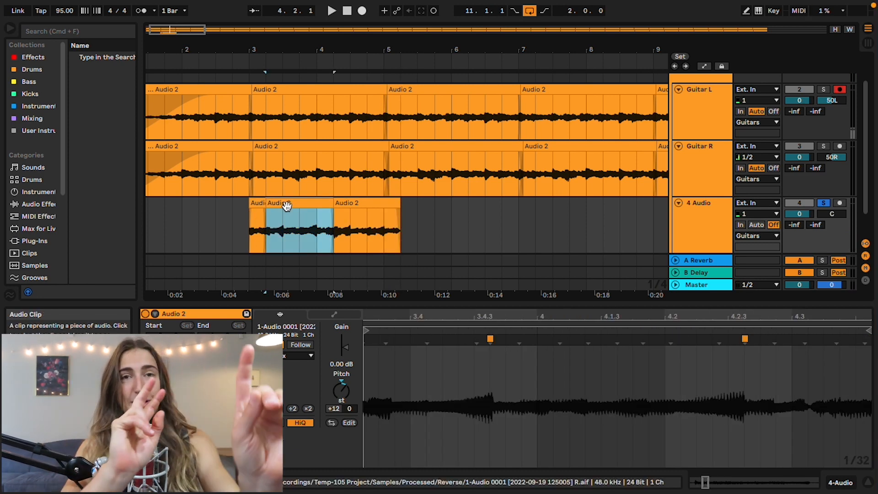
pyautogui.press('space')
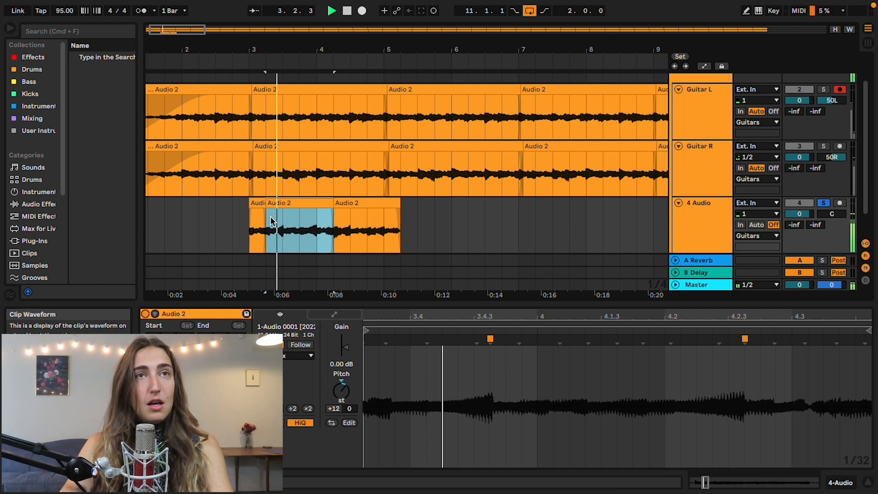
pyautogui.press('space')
# Move the one-bar section behind the last piece at beat 5.2, crossfade the join and play it back.
pyautogui.moveTo(294, 204); pyautogui.dragTo(421, 210)
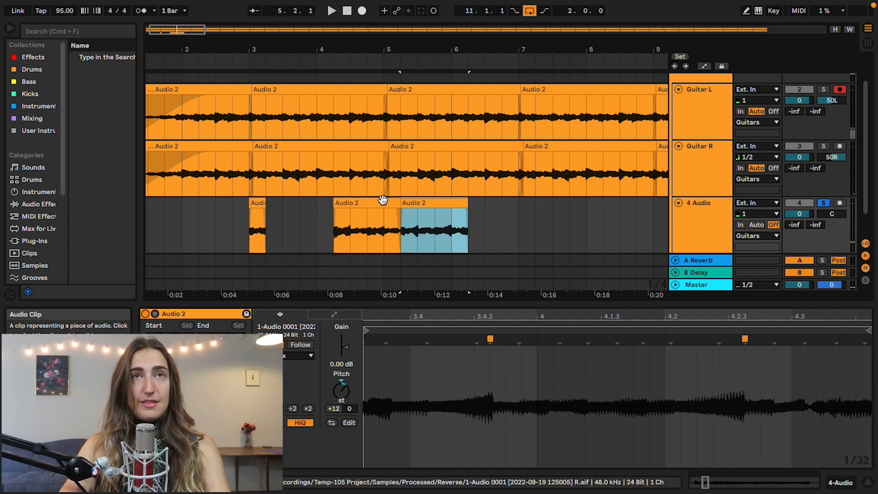
pyautogui.keyDown('shift'); pyautogui.click(382, 202); pyautogui.keyUp('shift')
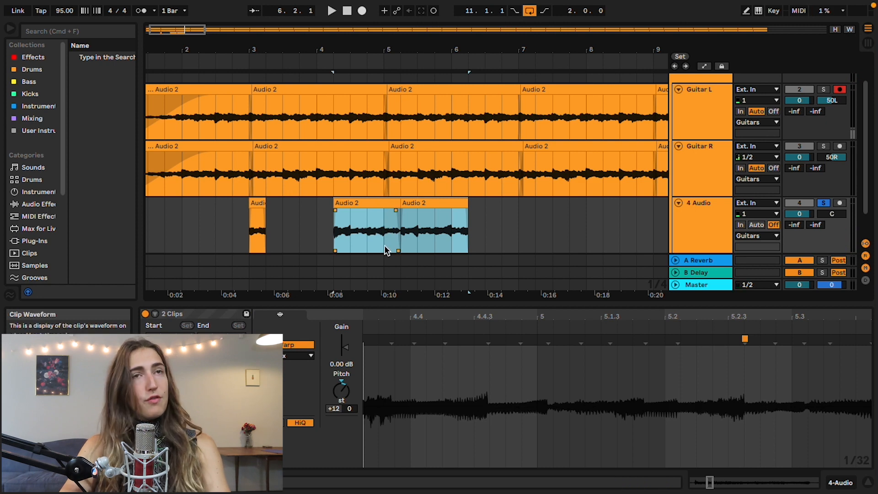
pyautogui.click(397, 211)
pyautogui.click(362, 192)
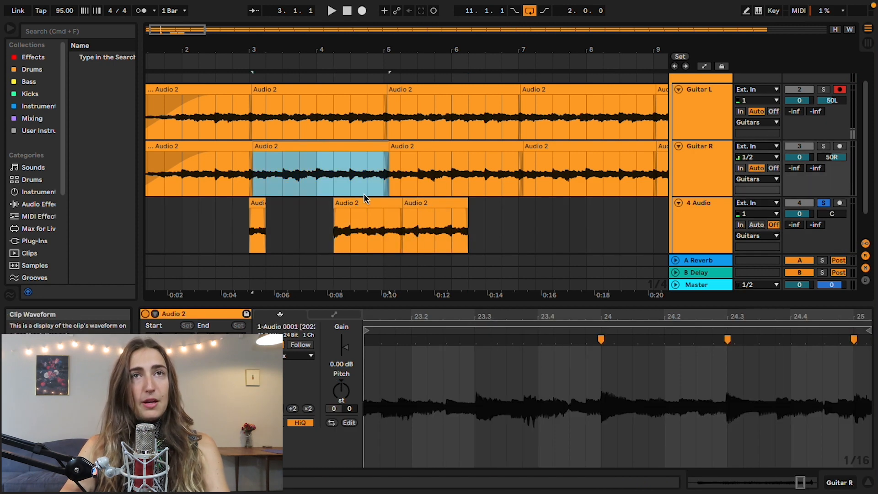
pyautogui.click(365, 210)
pyautogui.press('space')
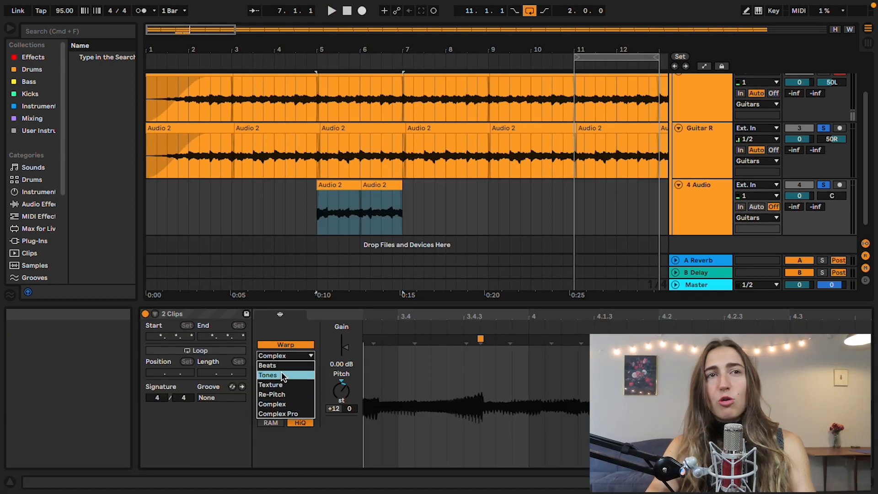
# Set the warp mode of the two reversed clips to Texture with grain size 263 and flux 54.69.
pyautogui.click(282, 366)
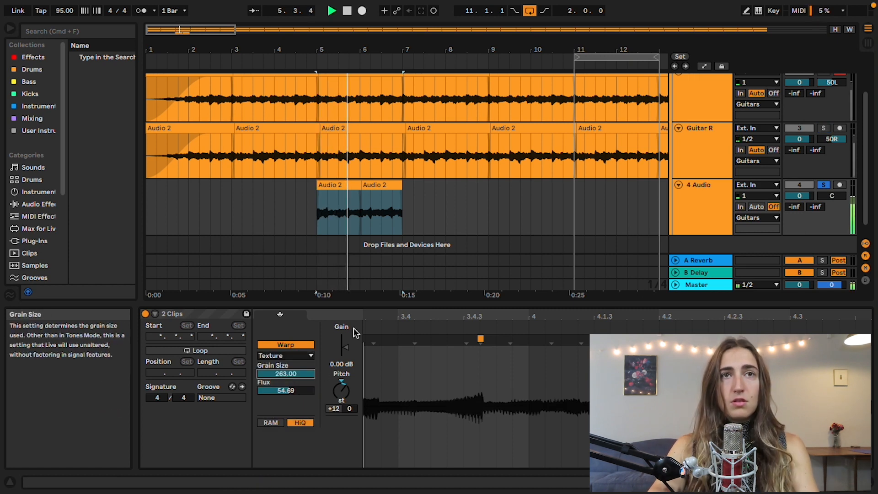
pyautogui.click(823, 184)
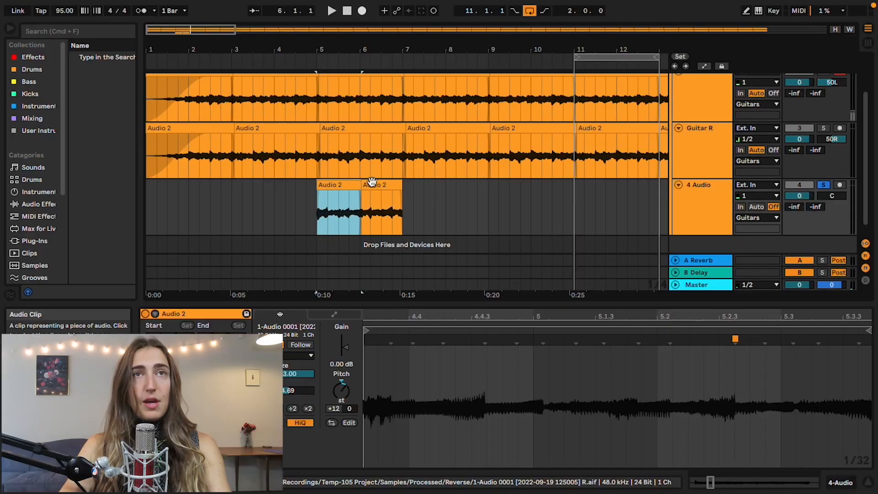
# Duplicate the two reversed clips onto a new 5 Audio track, panning 4 Audio to 31R and 5 Audio to 32L.
pyautogui.keyDown('shift'); pyautogui.click(371, 182); pyautogui.keyUp('shift')
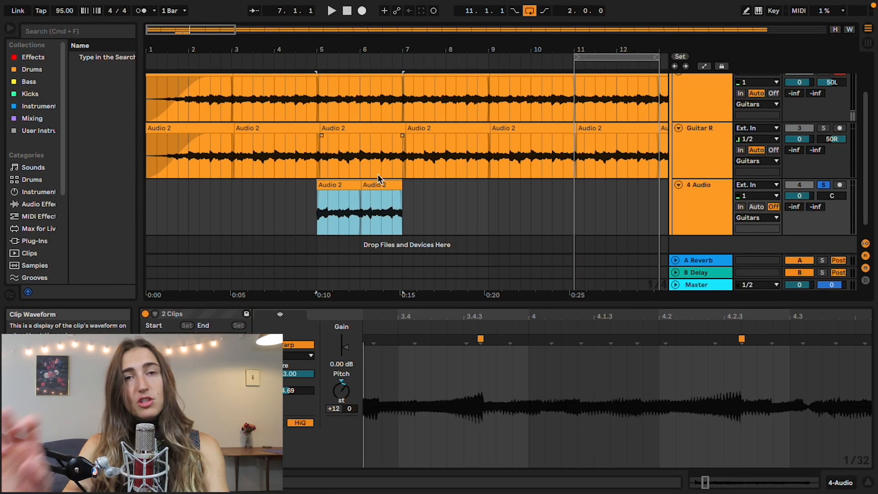
pyautogui.scroll(1, 287, 128)
pyautogui.click(247, 81)
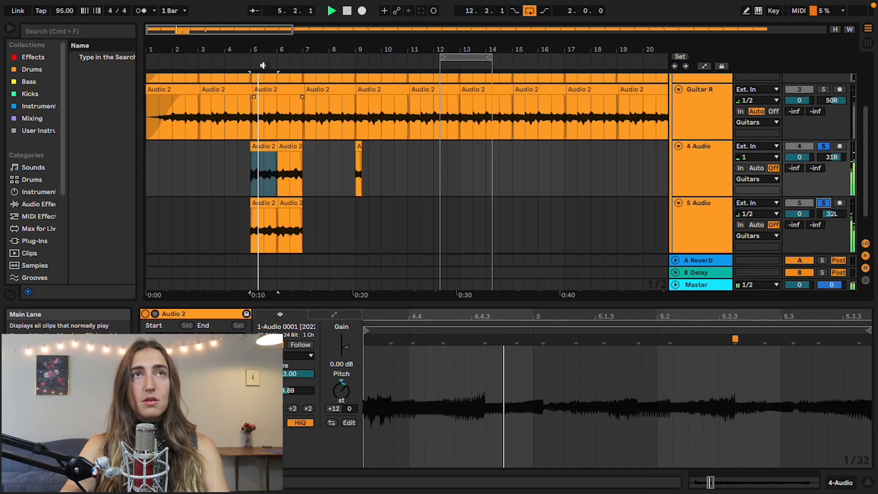
pyautogui.moveTo(226, 48); pyautogui.dragTo(226, 54)
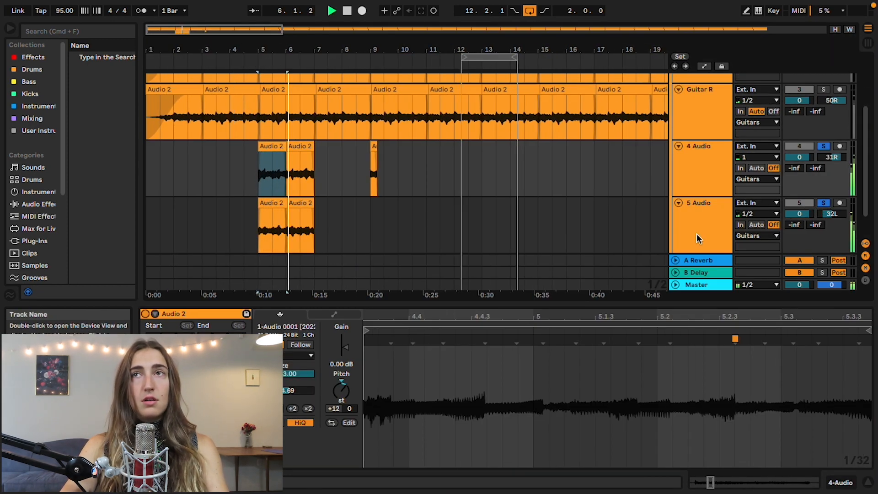
# Turn off solo on 4 Audio and 5 Audio and repeat their clip pairs up to bar 9.
pyautogui.click(823, 146)
pyautogui.click(300, 202)
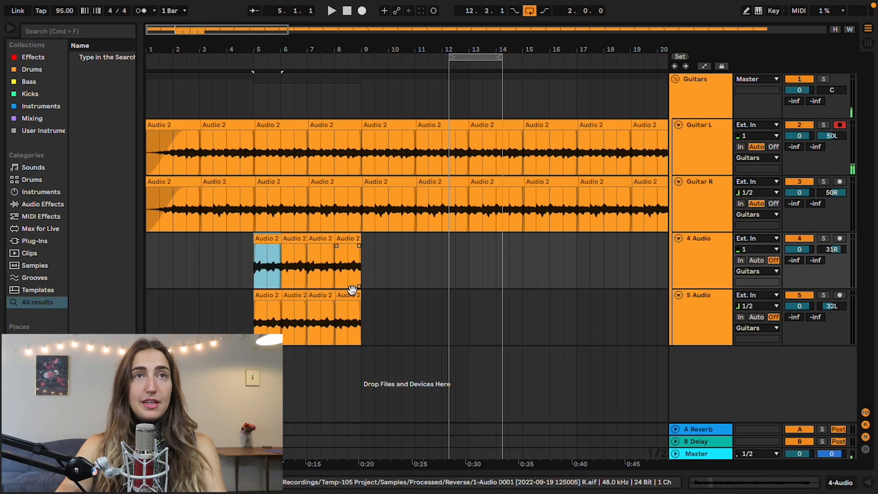
# Copy the last clips of 4 Audio and 5 Audio to bar 4, fade both copies in and play them back.
pyautogui.click(345, 238)
pyautogui.hotkey('shift', 'Down')
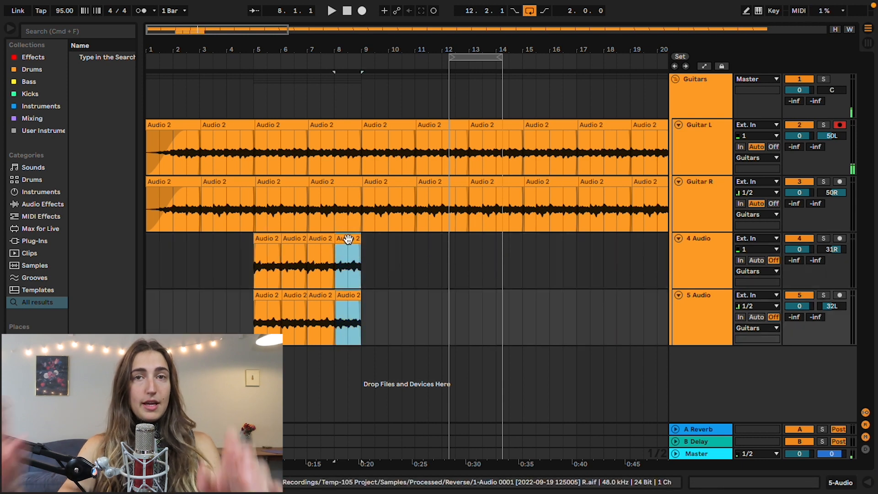
pyautogui.moveTo(347, 238); pyautogui.dragTo(246, 254)
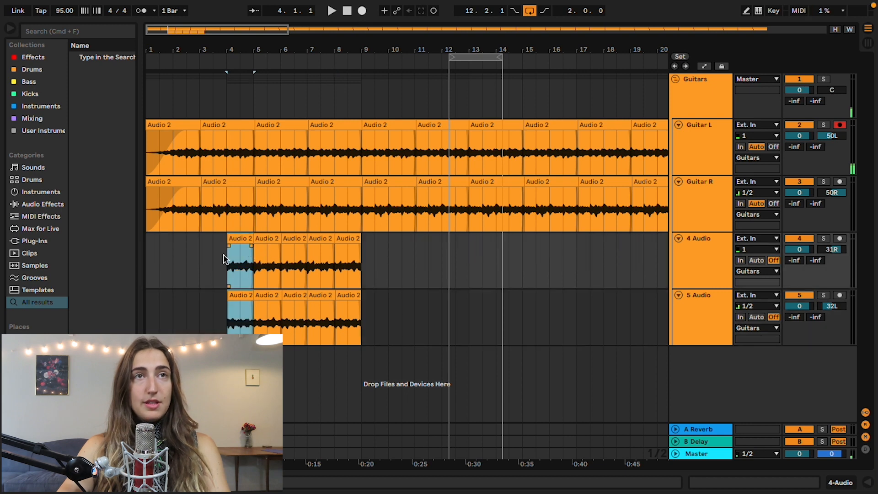
pyautogui.click(228, 306)
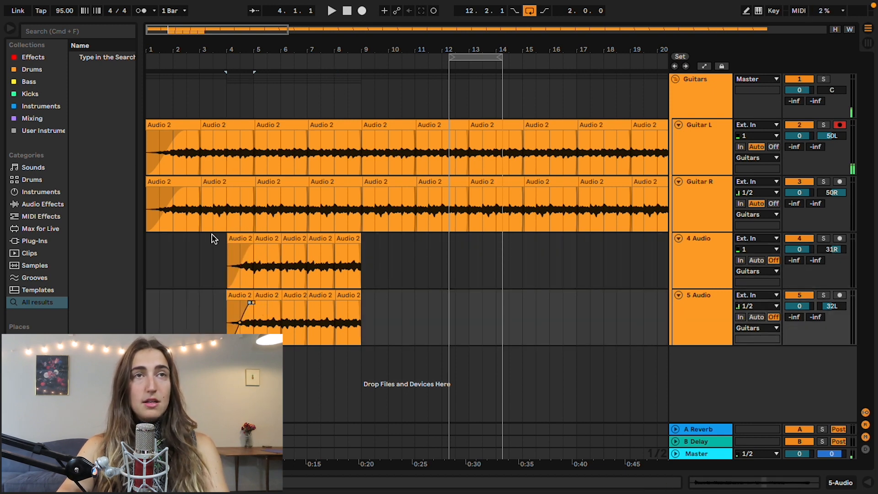
pyautogui.click(240, 241)
pyautogui.press('space')
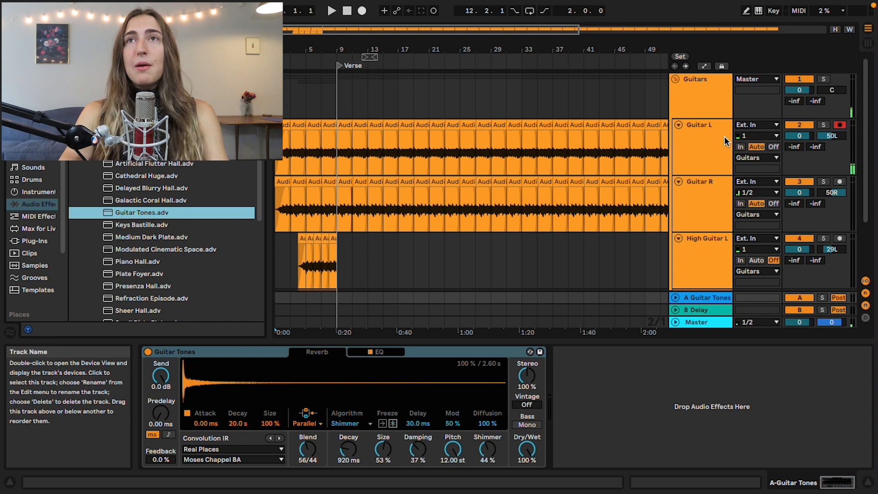
# Set the Guitars group's send to the A Guitar Tones reverb to -7.5 dB and listen to the result.
pyautogui.click(698, 89)
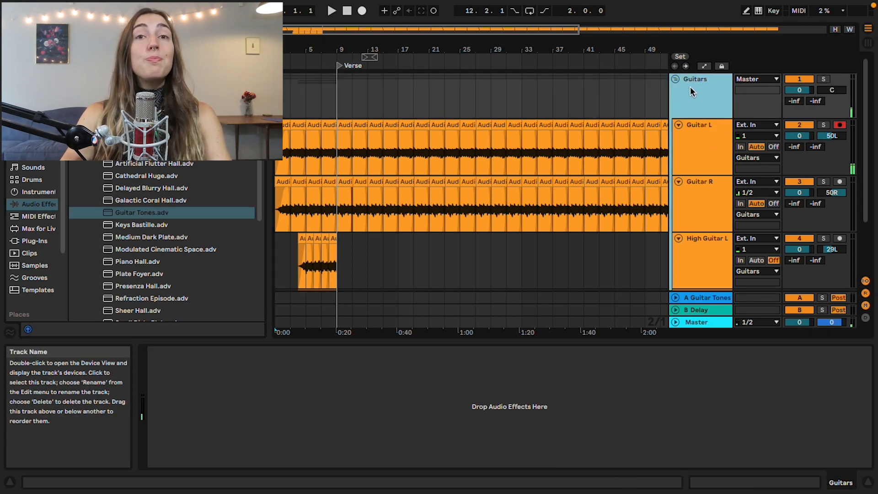
pyautogui.click(793, 103)
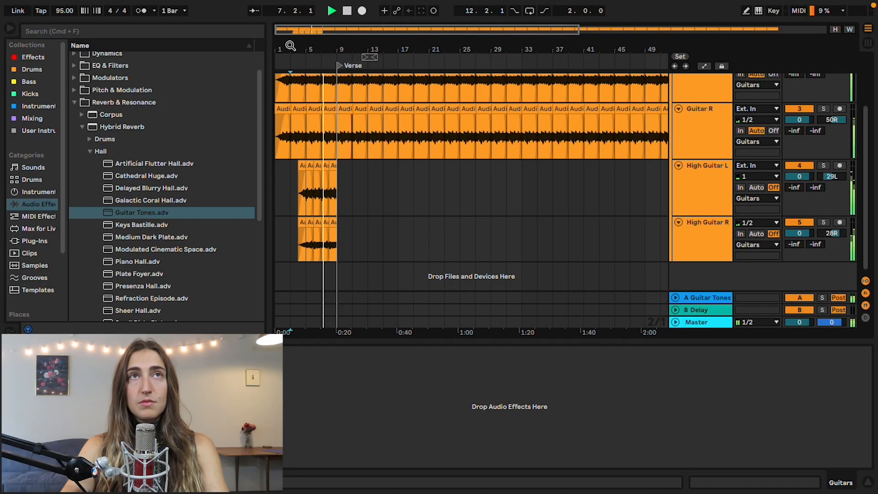
pyautogui.moveTo(290, 46); pyautogui.dragTo(522, 259)
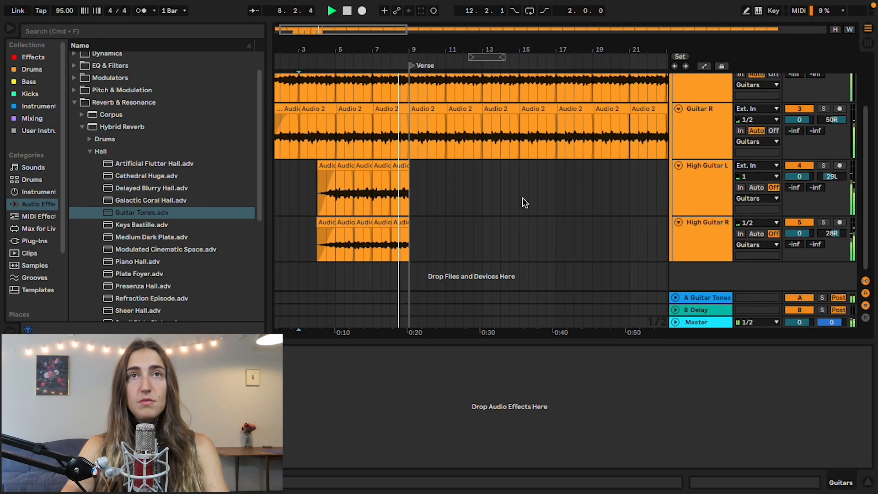
pyautogui.press('space')
# Duplicate the last two bars of High Guitar L and High Guitar R to bars 9–11 and consolidate each copy.
pyautogui.keyDown('shift'); pyautogui.click(379, 165); pyautogui.keyUp('shift')
pyautogui.click(399, 223)
pyautogui.keyDown('shift'); pyautogui.click(381, 172); pyautogui.keyUp('shift')
pyautogui.press('super+d')
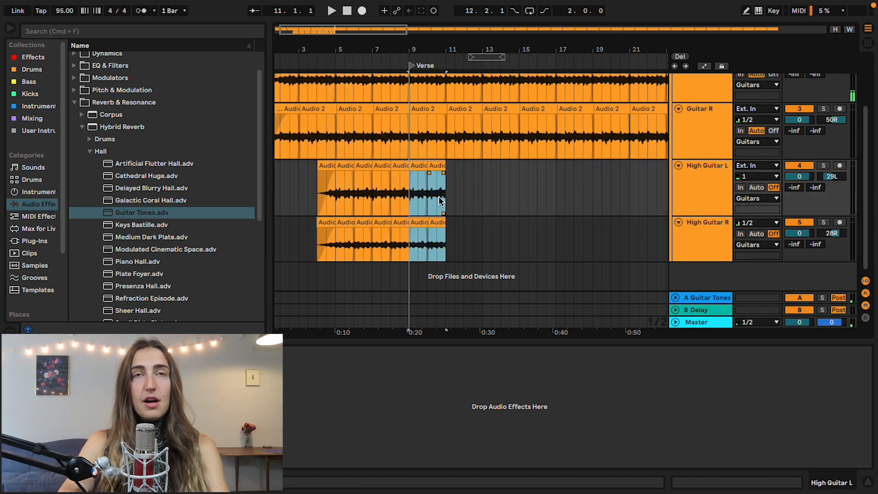
pyautogui.press('super+j')
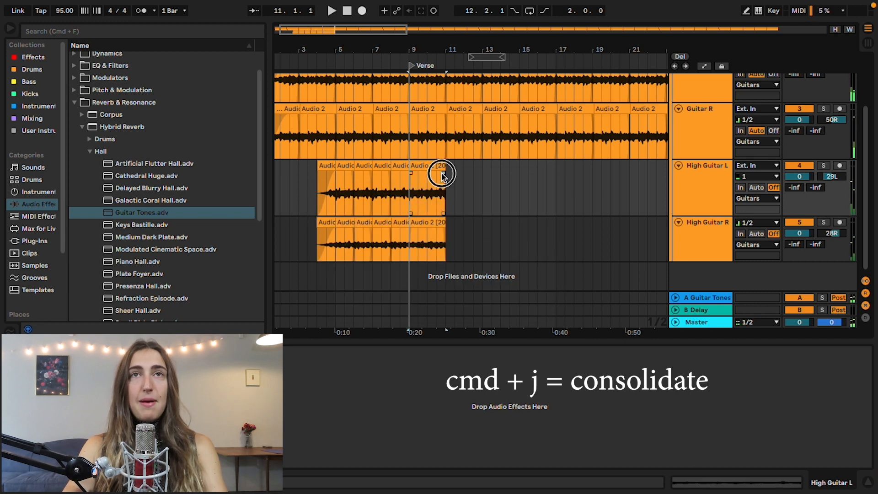
# Fade out both consolidated high guitar clips across their full length from bar 9 and set the clip gain to -15.0 dB.
pyautogui.moveTo(442, 177); pyautogui.dragTo(405, 181)
pyautogui.moveTo(442, 227); pyautogui.dragTo(410, 229)
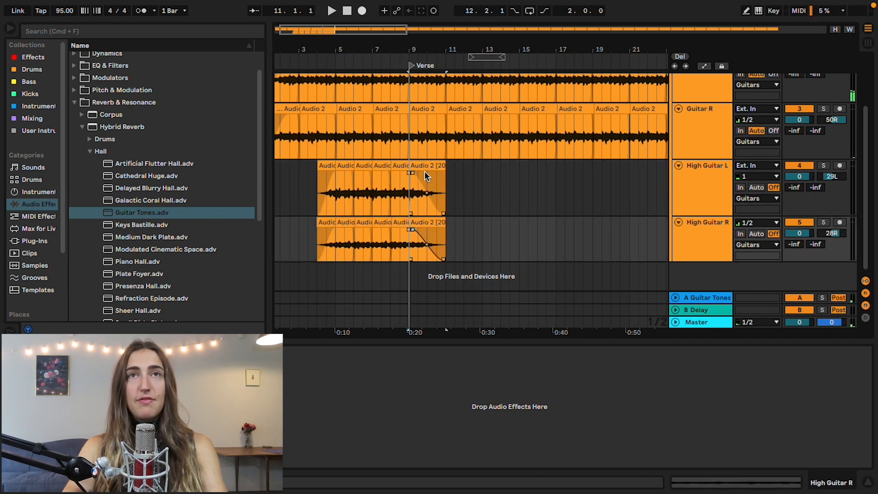
pyautogui.moveTo(339, 406); pyautogui.dragTo(339, 417)
pyautogui.click(388, 202)
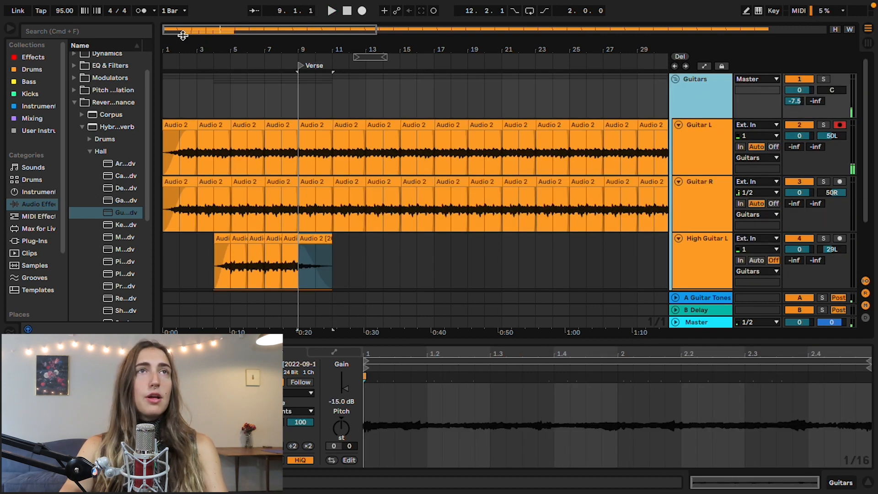
# Search the browser for "eq" and load EQ Eight onto the Guitars group.
pyautogui.click(109, 30)
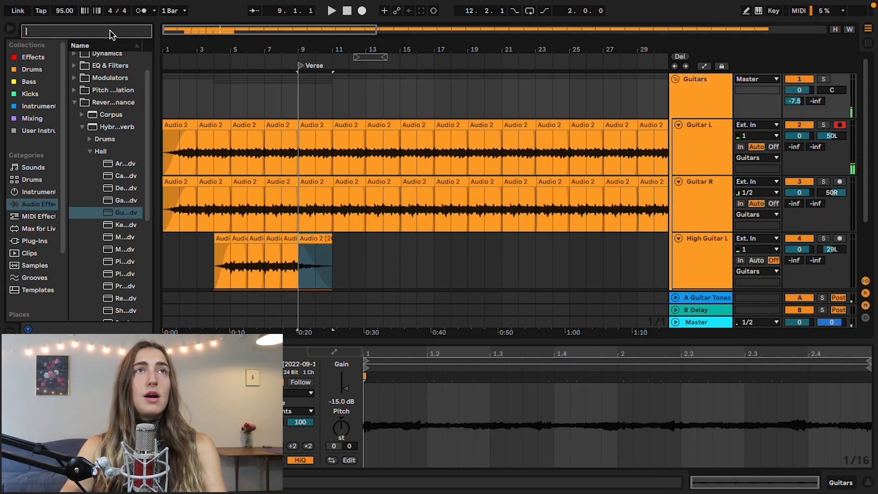
pyautogui.write('eq')
pyautogui.click(36, 302)
pyautogui.click(98, 69)
pyautogui.moveTo(696, 89); pyautogui.dragTo(696, 89)
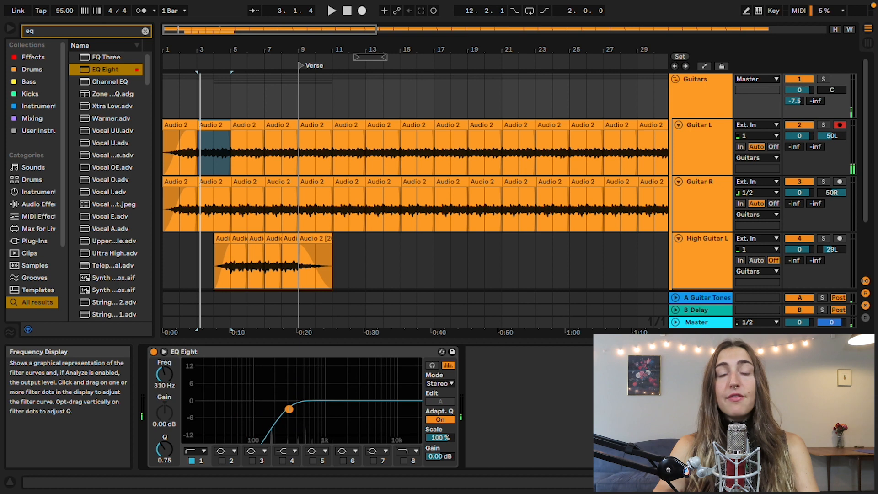
# Shape the Guitars EQ Eight with a low cut, a slight low-mid cut on band 3 and a 3.10 dB boost at 4.08 kHz.
pyautogui.moveTo(289, 408)
pyautogui.mouseDown()
pyautogui.moveTo(300, 422)
pyautogui.moveTo(301, 413)
pyautogui.mouseUp()
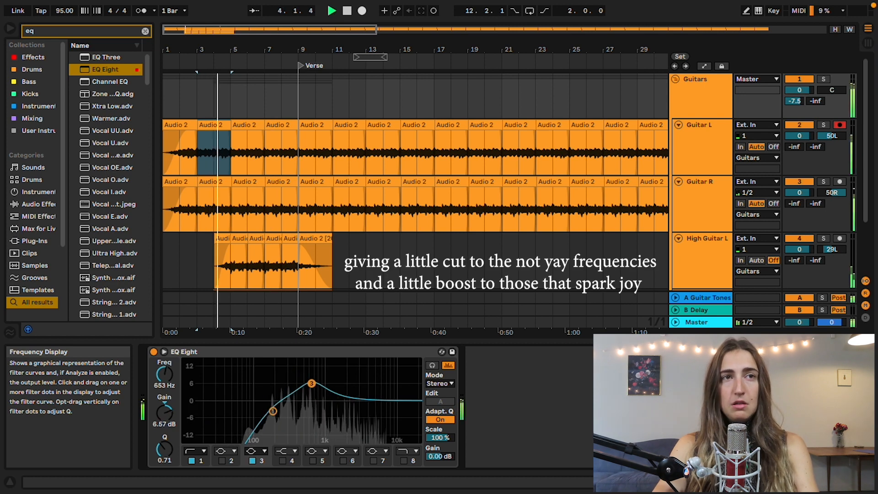
pyautogui.moveTo(309, 383)
pyautogui.mouseDown()
pyautogui.moveTo(294, 384)
pyautogui.moveTo(302, 378)
pyautogui.mouseUp()
pyautogui.click(313, 460)
pyautogui.press('space')
pyautogui.moveTo(347, 401)
pyautogui.mouseDown()
pyautogui.moveTo(360, 367)
pyautogui.moveTo(366, 382)
pyautogui.mouseUp()
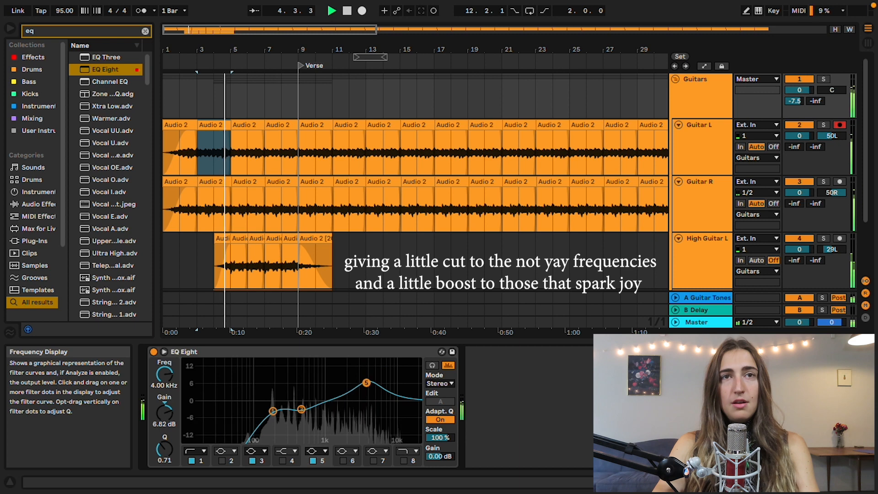
# Compare the guitars with EQ Eight bypassed and active during playback.
pyautogui.click(154, 352)
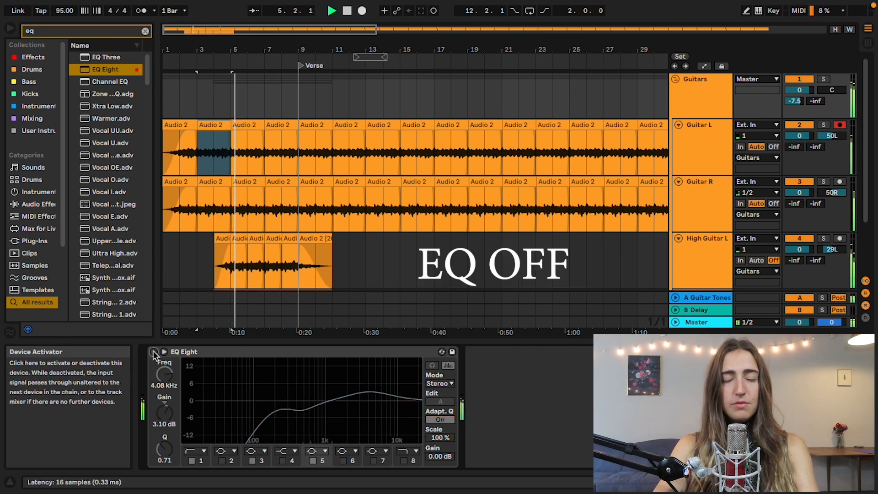
pyautogui.click(153, 352)
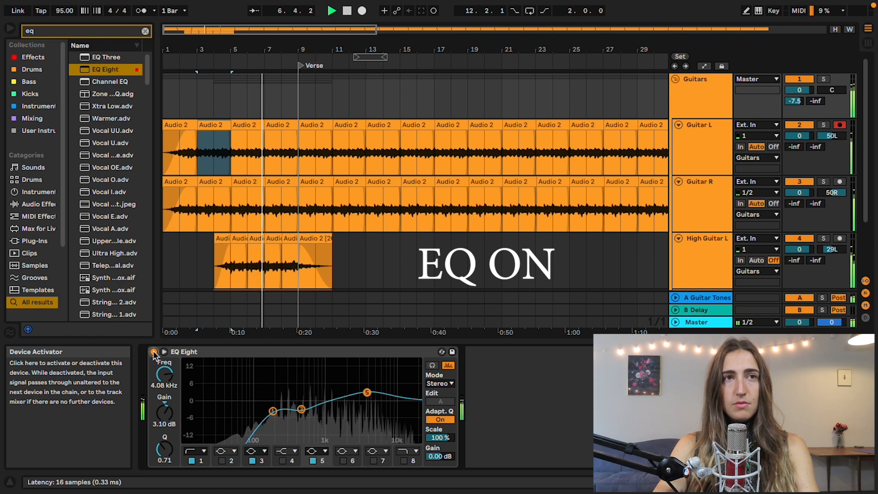
pyautogui.click(154, 352)
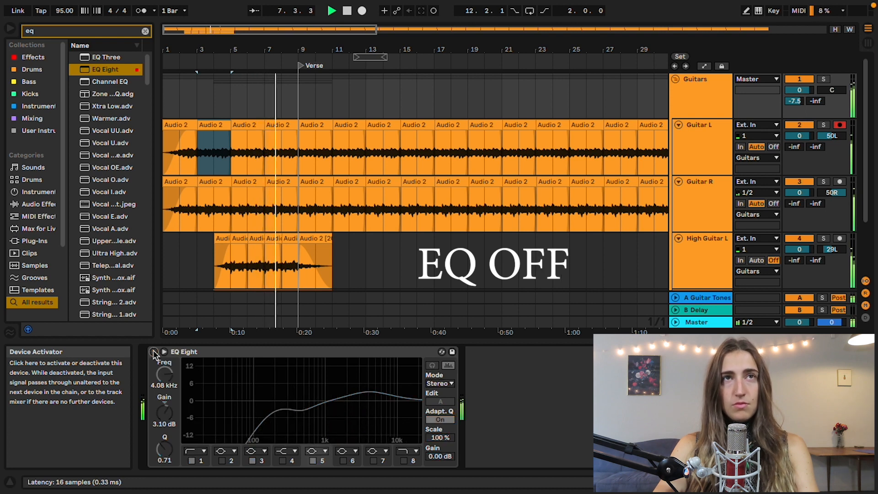
pyautogui.click(154, 352)
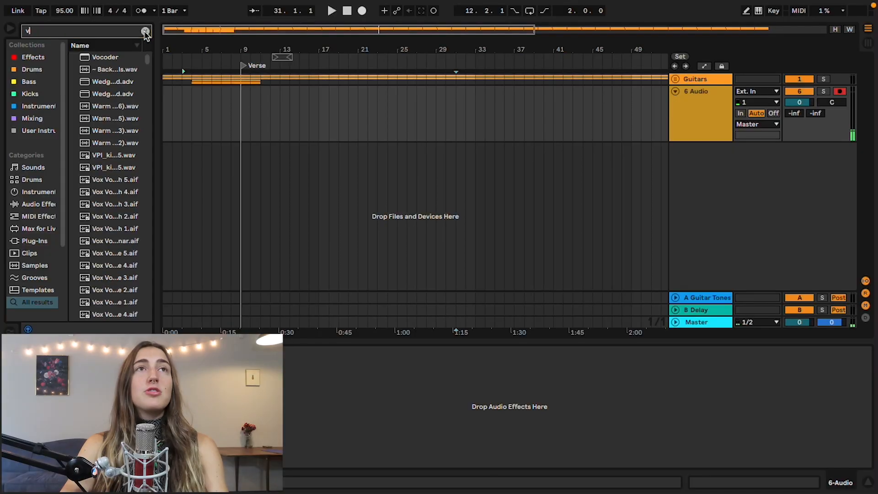
# Search the browser for "vocal mixing" and load the mixing vocal chain rack onto 6 Audio.
pyautogui.click(145, 31)
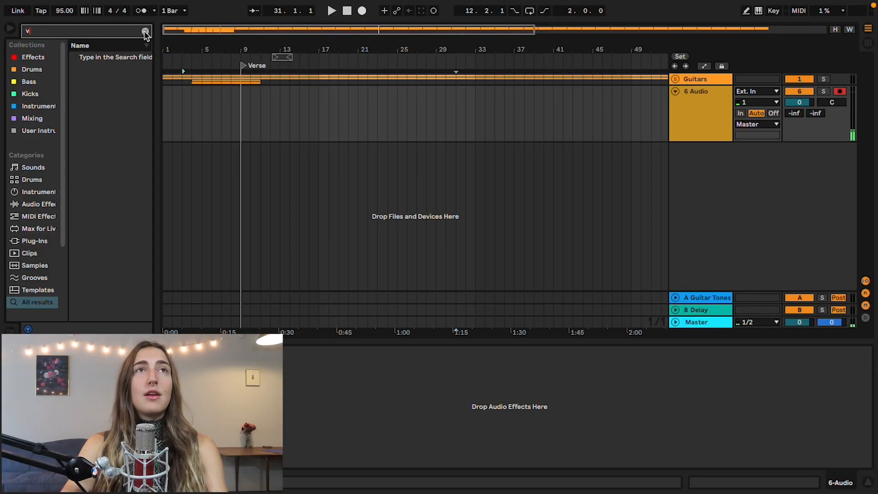
pyautogui.write('vocal mixing')
pyautogui.moveTo(107, 58); pyautogui.dragTo(254, 116)
pyautogui.moveTo(254, 117); pyautogui.dragTo(254, 117)
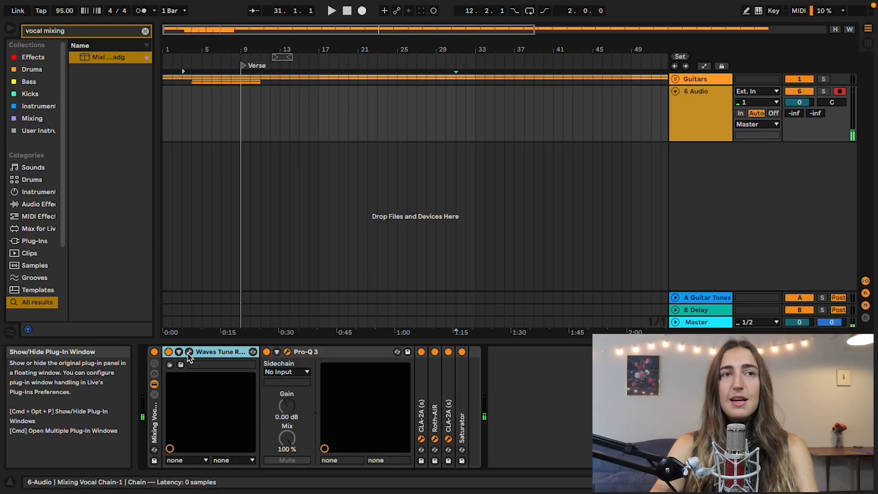
# Review the Waves Tune Real-Time, Pro-Q 3 and first CLA-2A devices in the vocal chain.
pyautogui.click(189, 352)
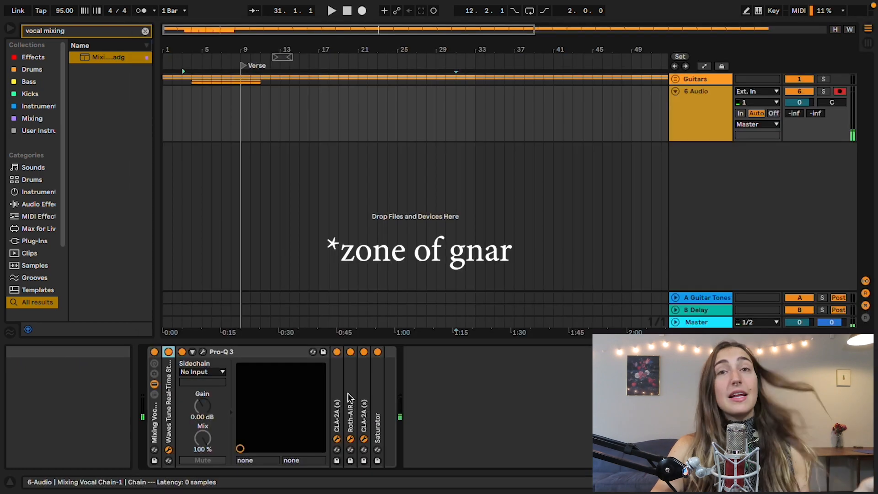
pyautogui.click(240, 352)
pyautogui.click(269, 351)
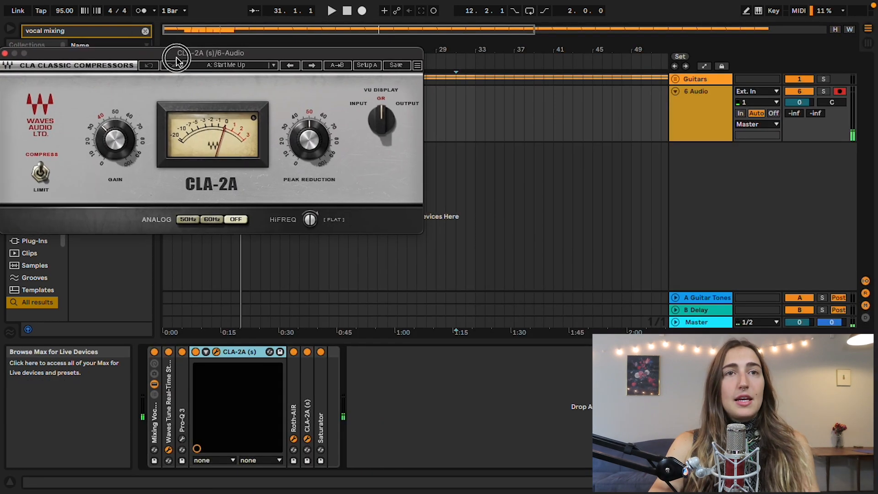
pyautogui.moveTo(176, 56); pyautogui.dragTo(278, 139)
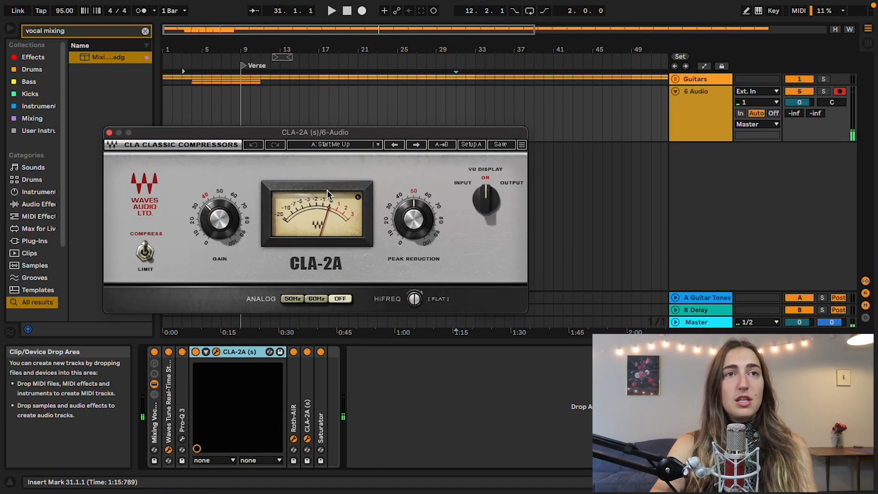
pyautogui.click(110, 133)
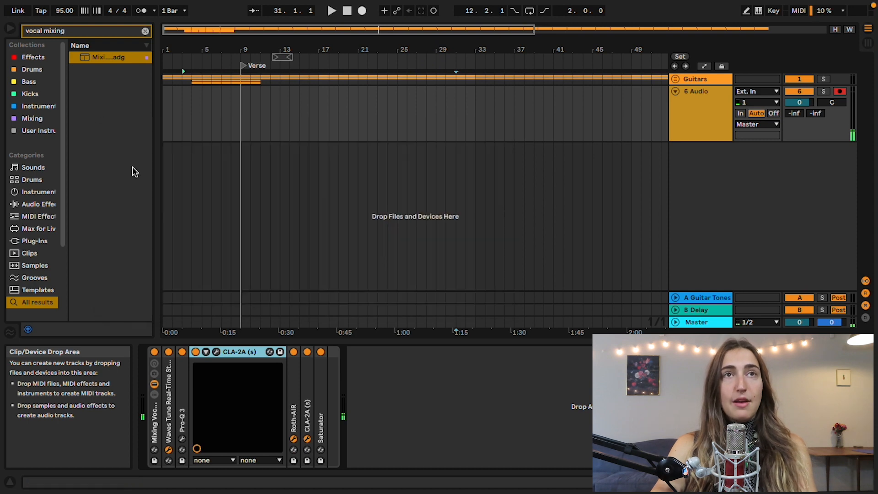
# Review the Roth-AIR, second CLA-2A and Saturator settings in the vocal chain, leaving their windows closed and devices folded.
pyautogui.doubleClick(294, 385)
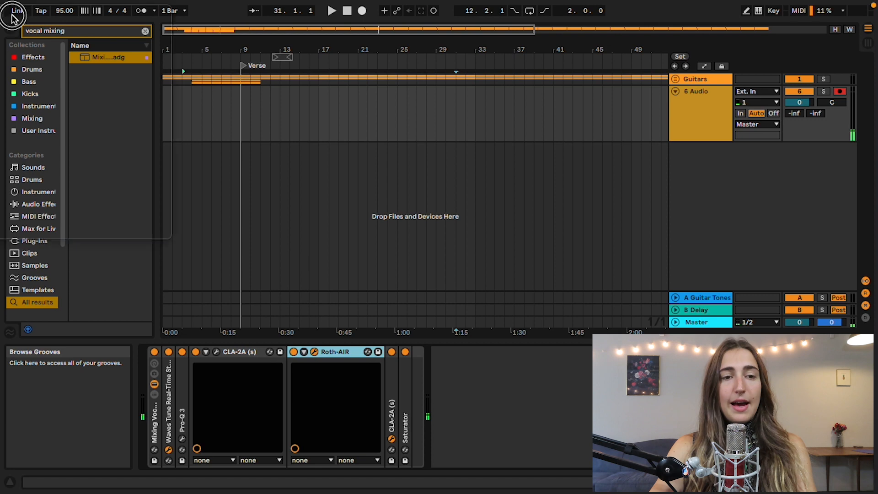
pyautogui.moveTo(12, 19); pyautogui.dragTo(396, 95)
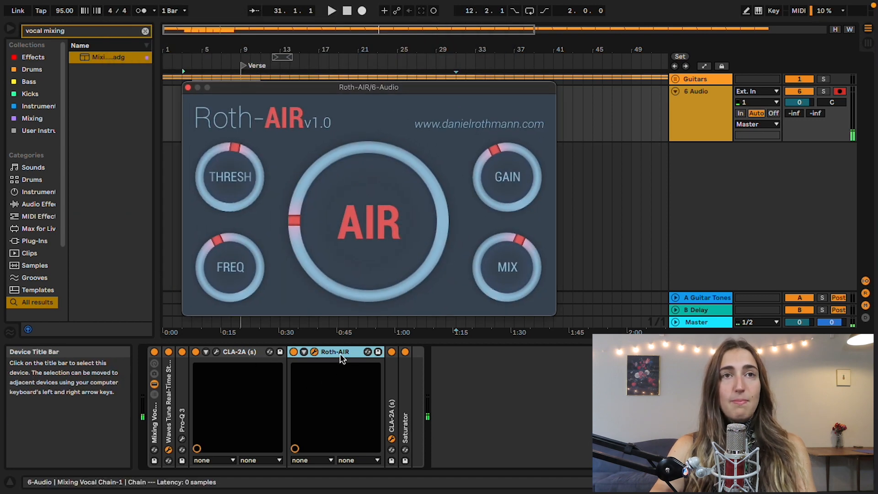
pyautogui.doubleClick(247, 351)
pyautogui.doubleClick(278, 352)
pyautogui.click(220, 375)
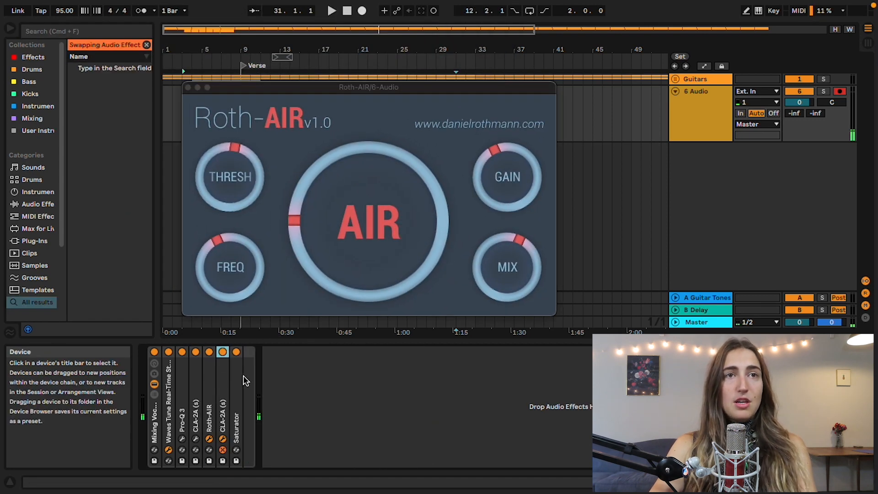
pyautogui.doubleClick(232, 378)
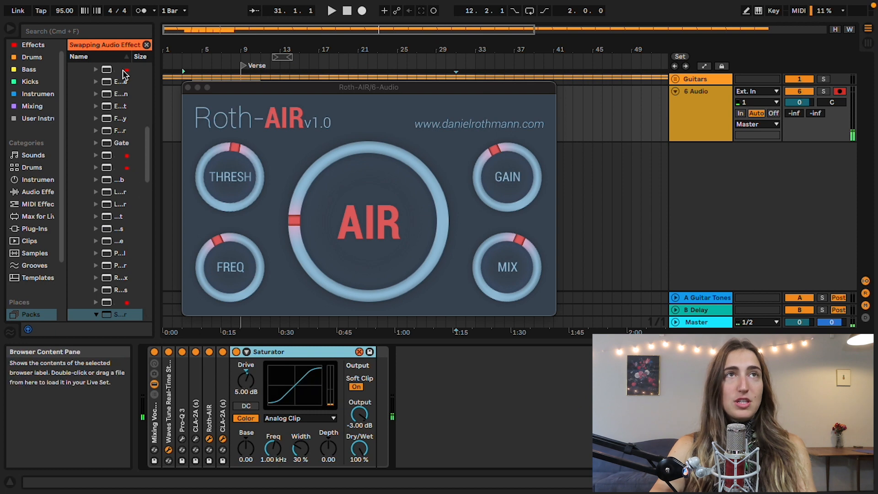
pyautogui.click(146, 45)
pyautogui.click(188, 87)
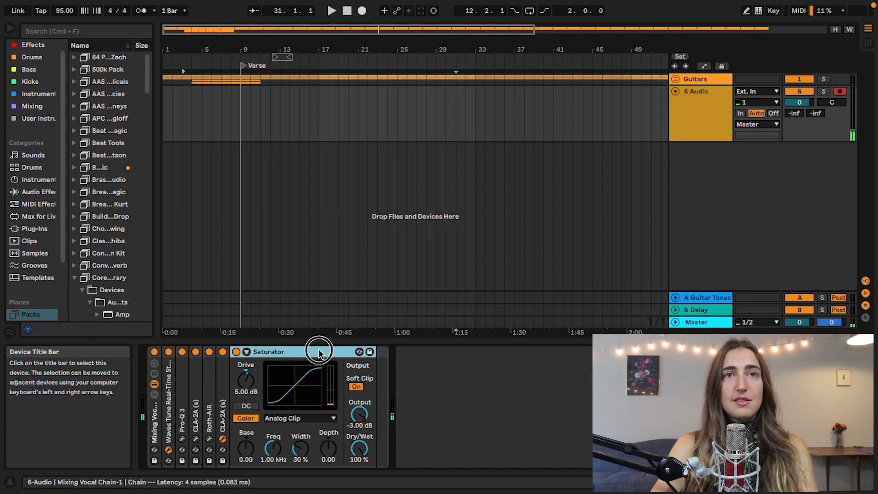
pyautogui.doubleClick(318, 353)
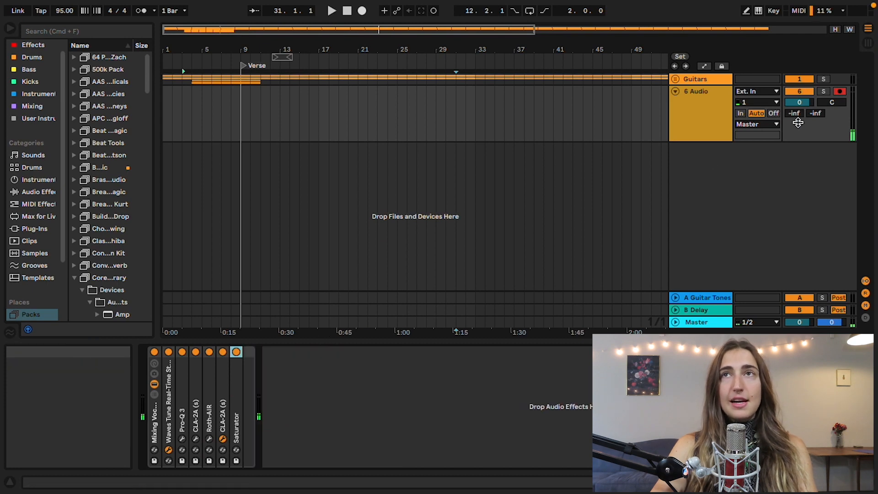
# Set the 6 Audio input to channel 2 and record a vocal take from about bar 6.
pyautogui.click(756, 102)
pyautogui.click(749, 139)
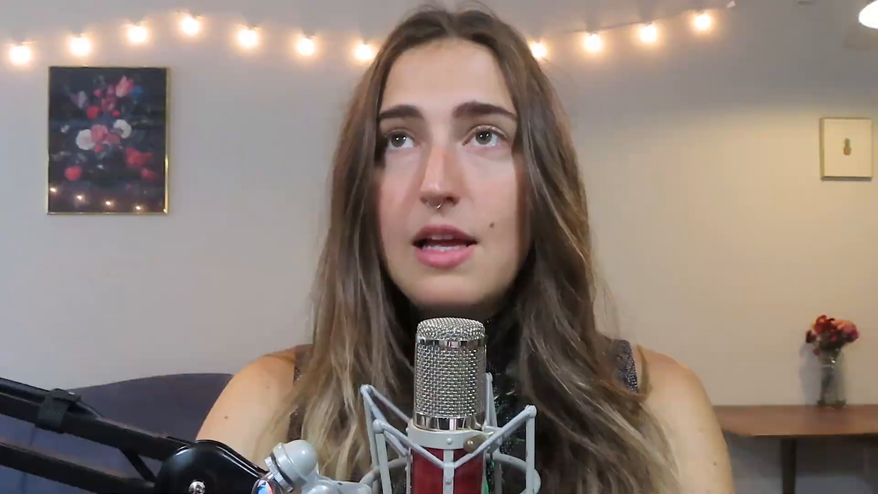
pyautogui.click(241, 114)
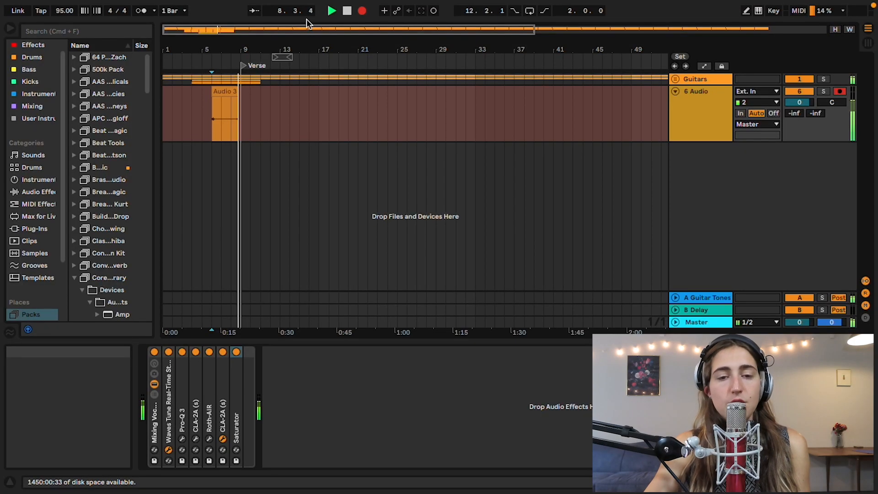
pyautogui.press('space')
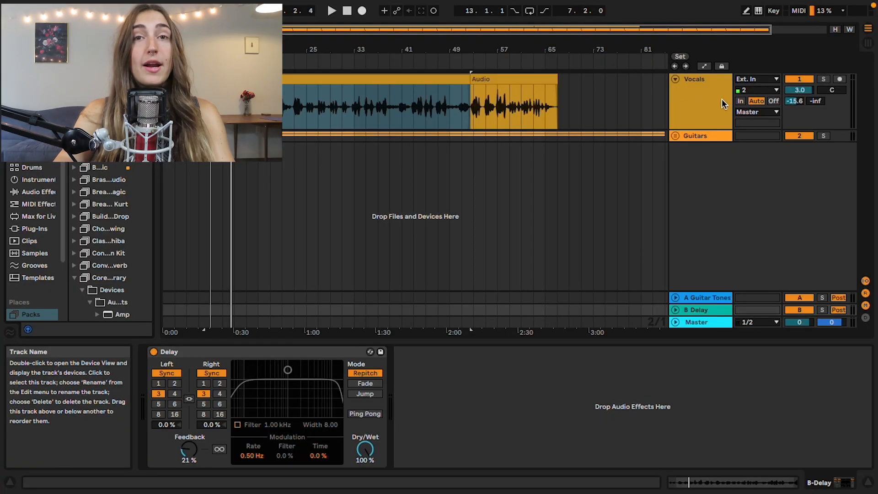
# Set the Vocals track's send to the B Delay return to -14.7 dB.
pyautogui.moveTo(816, 100)
pyautogui.mouseDown()
pyautogui.moveTo(816, 87)
pyautogui.moveTo(816, 111)
pyautogui.mouseUp()
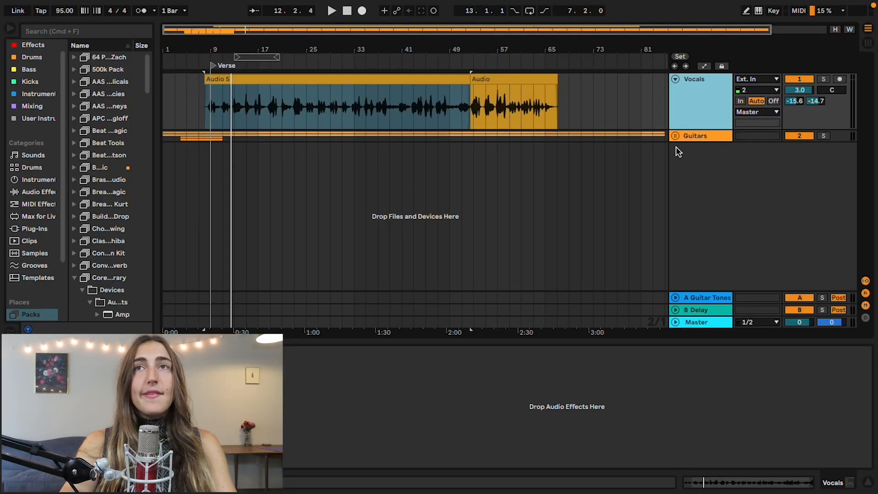
# Fold the Guitars group and insert a new MIDI track directly below the Vocals track.
pyautogui.click(675, 137)
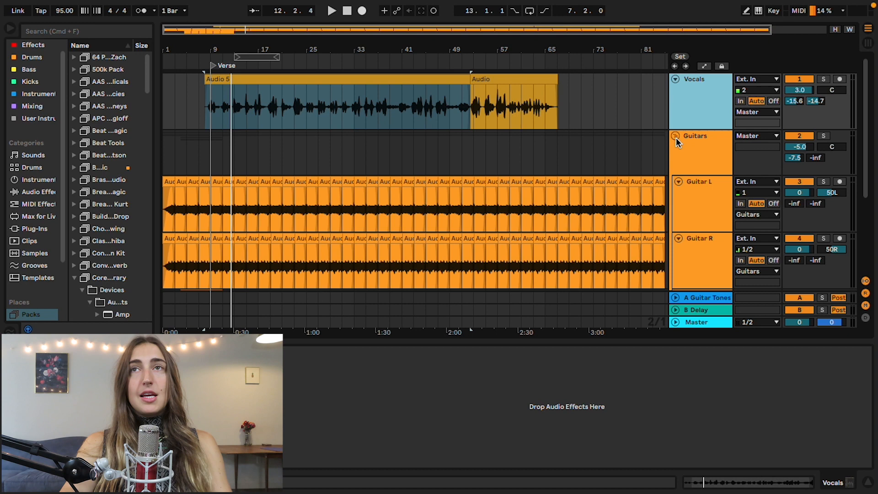
pyautogui.click(676, 138)
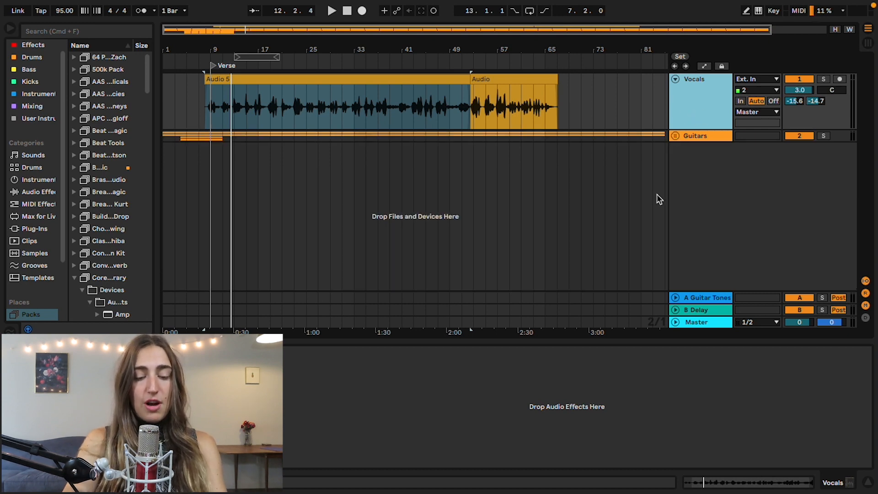
pyautogui.press('shift+super+t')
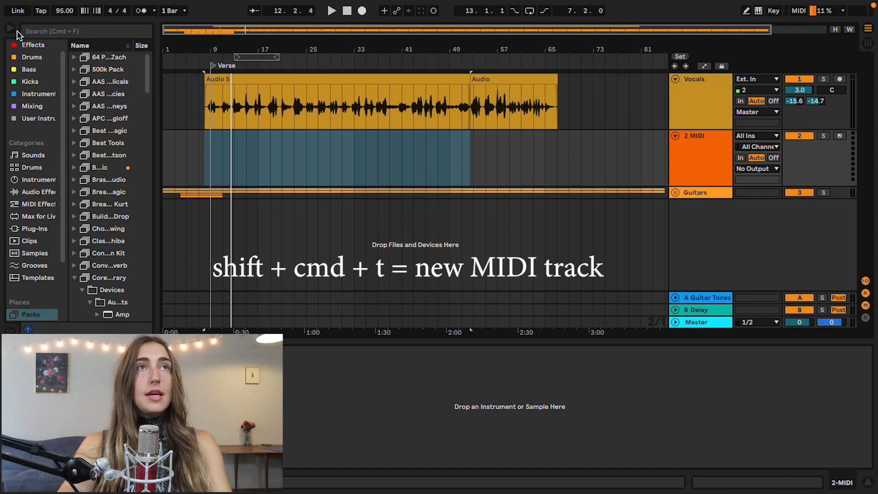
# Find the Minimal Underground Beatbox kit among the drum presets and load it onto the new MIDI track.
pyautogui.click(32, 167)
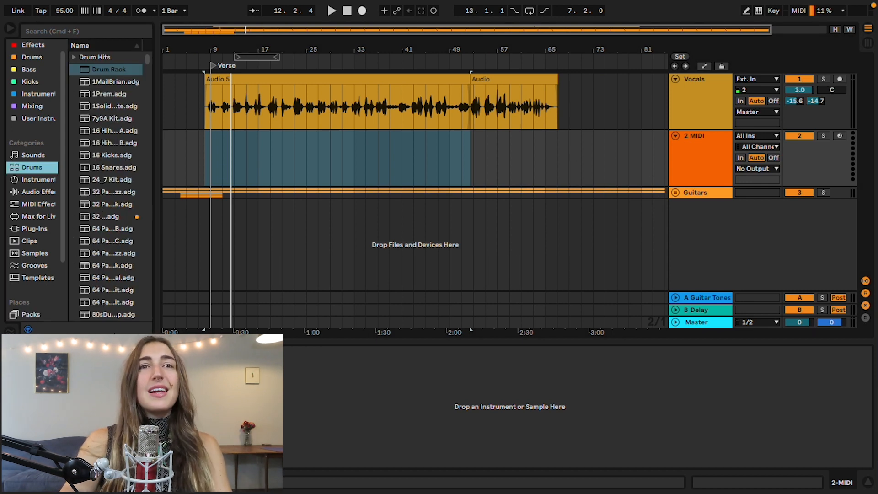
pyautogui.moveTo(157, 140); pyautogui.dragTo(169, 142)
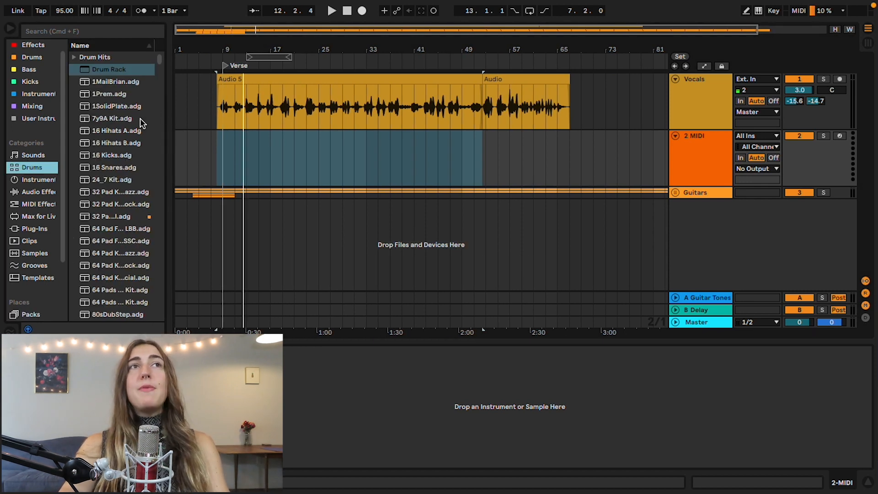
pyautogui.scroll(-20, 110, 137)
pyautogui.click(114, 167)
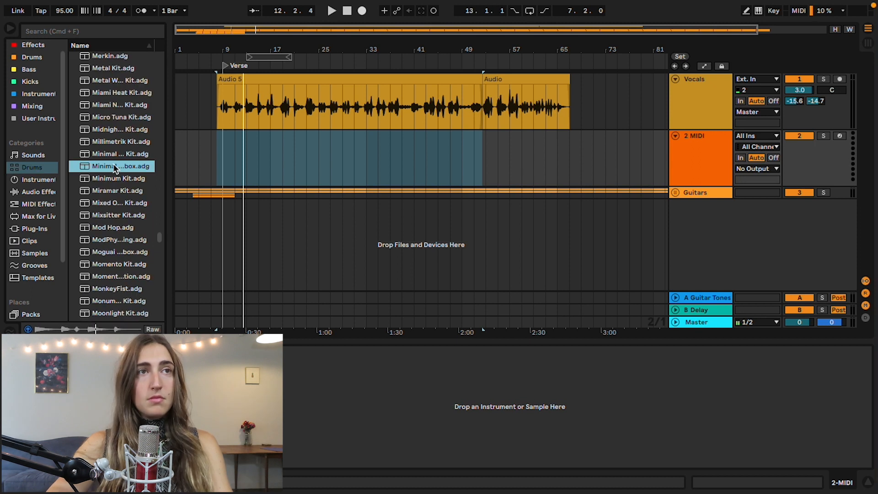
pyautogui.moveTo(155, 156); pyautogui.dragTo(215, 146)
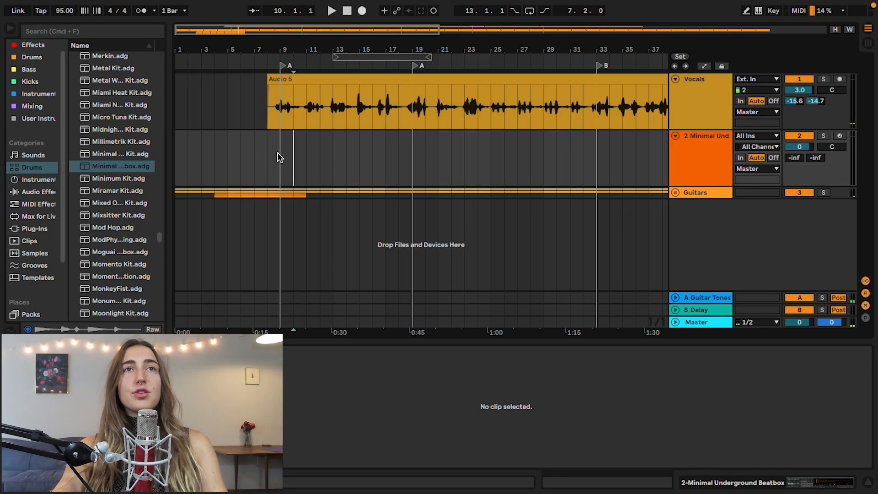
# Create an empty four-bar MIDI clip on the drum track from bar 9 to bar 13.
pyautogui.keyDown('shift'); pyautogui.click(413, 164); pyautogui.keyUp('shift')
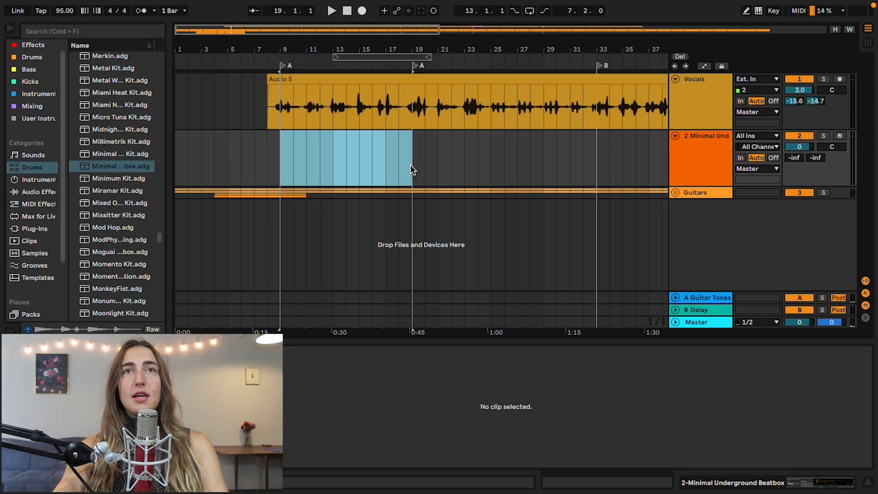
pyautogui.keyDown('shift'); pyautogui.click(331, 162); pyautogui.keyUp('shift')
pyautogui.press('shift+super+m')
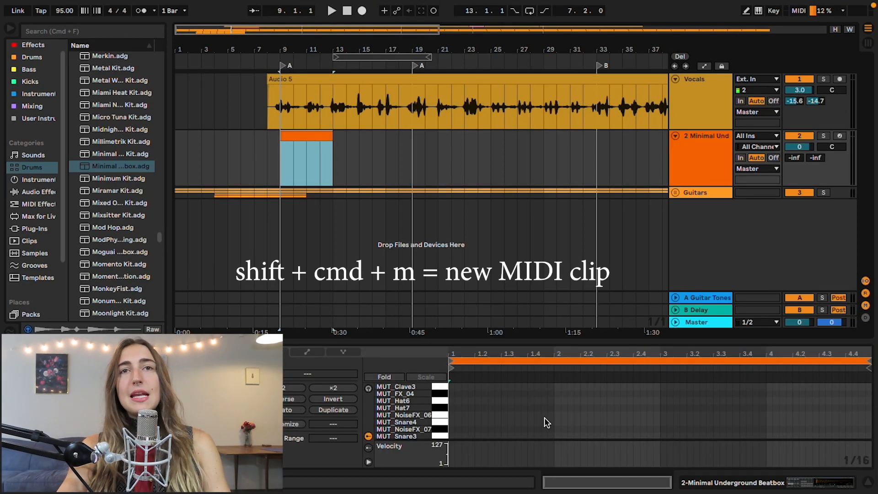
# Fill all four bars of the drum clip with MUT_Kick3 notes on every beat and extend the looping clip toward the second A marker.
pyautogui.moveTo(457, 339); pyautogui.dragTo(458, 220)
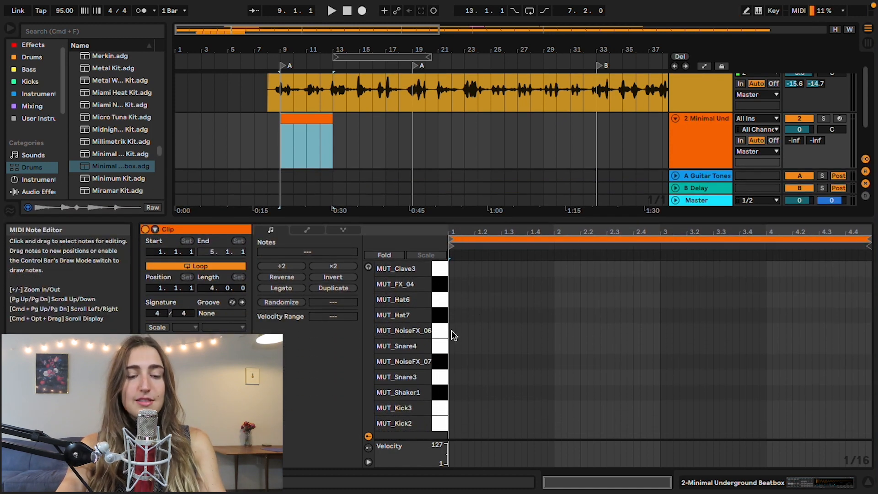
pyautogui.press('b')
pyautogui.click(455, 346)
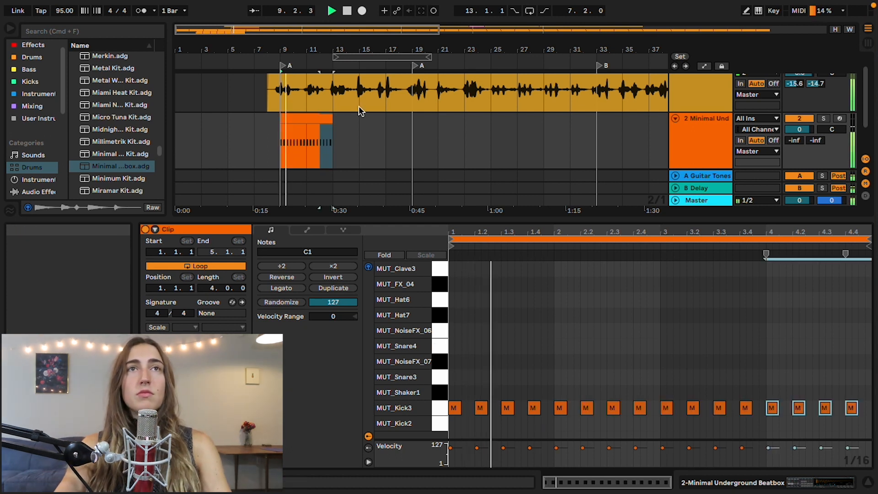
pyautogui.click(299, 115)
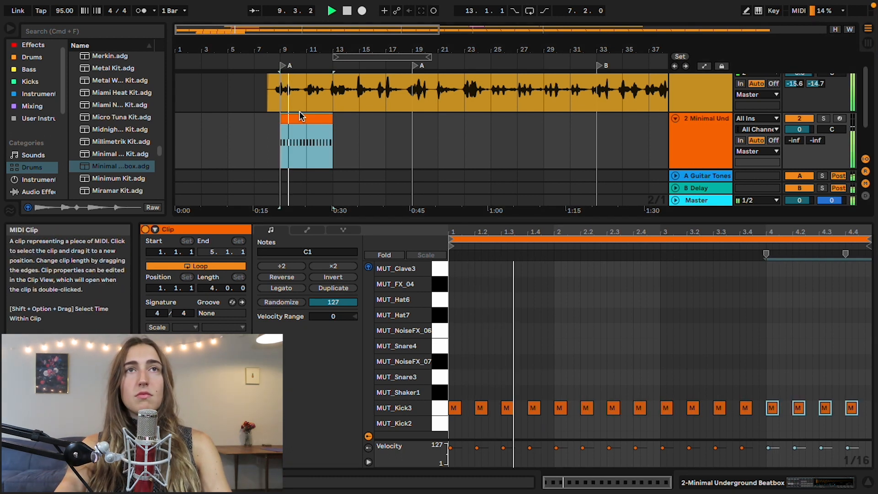
pyautogui.moveTo(330, 116); pyautogui.dragTo(408, 130)
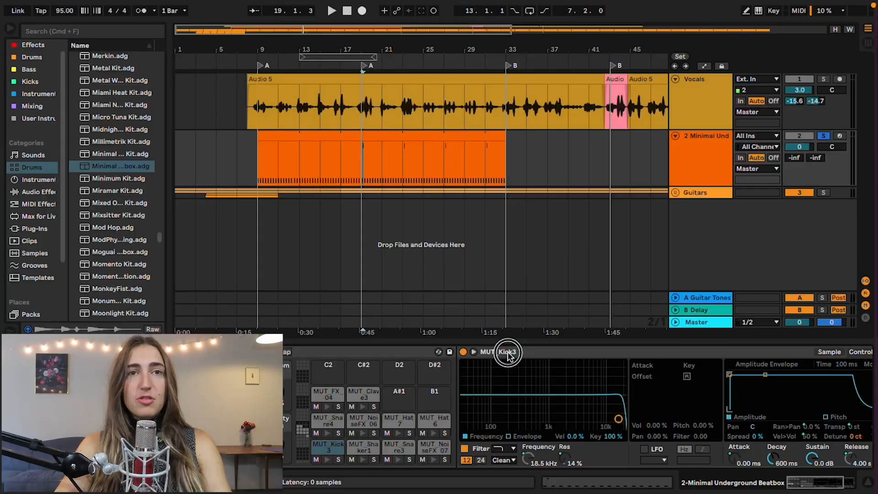
# Search the browser for "eq", add an EQ to the MUT_Kick3 chain and reshape its curve during playback.
pyautogui.click(507, 355)
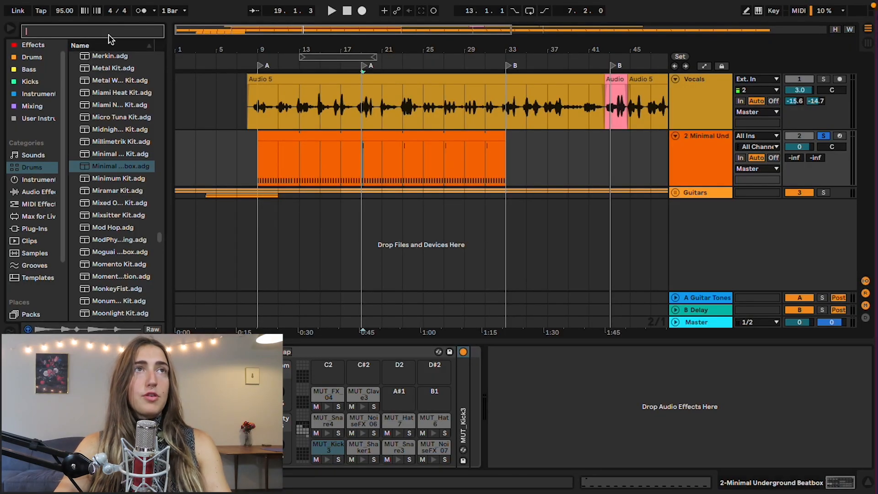
pyautogui.write('eq')
pyautogui.click(30, 302)
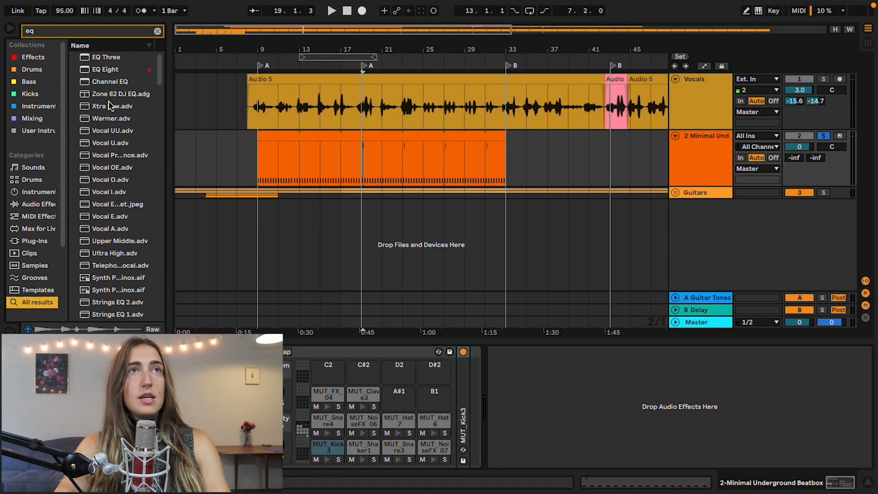
pyautogui.moveTo(477, 389); pyautogui.dragTo(478, 389)
pyautogui.press('space')
pyautogui.moveTo(599, 398); pyautogui.dragTo(614, 417)
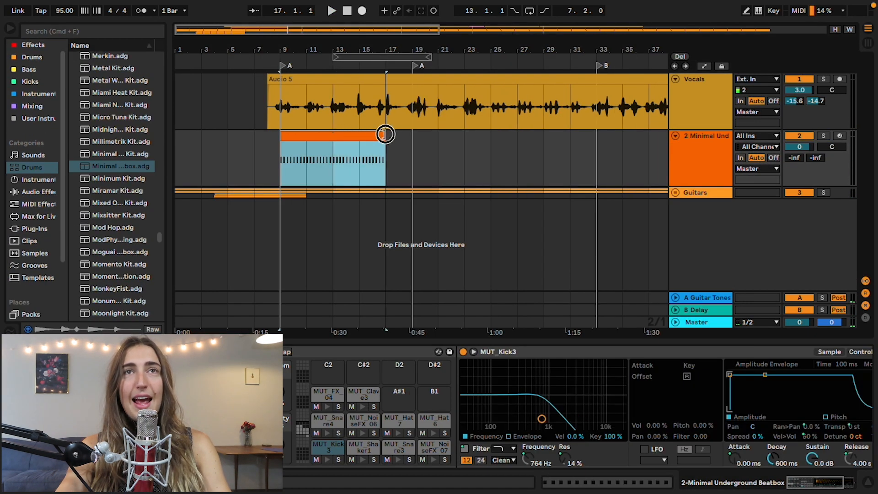
# Extend the looped kick clip from bar 9 to the first B marker at bar 33 and play the section back.
pyautogui.doubleClick(406, 134)
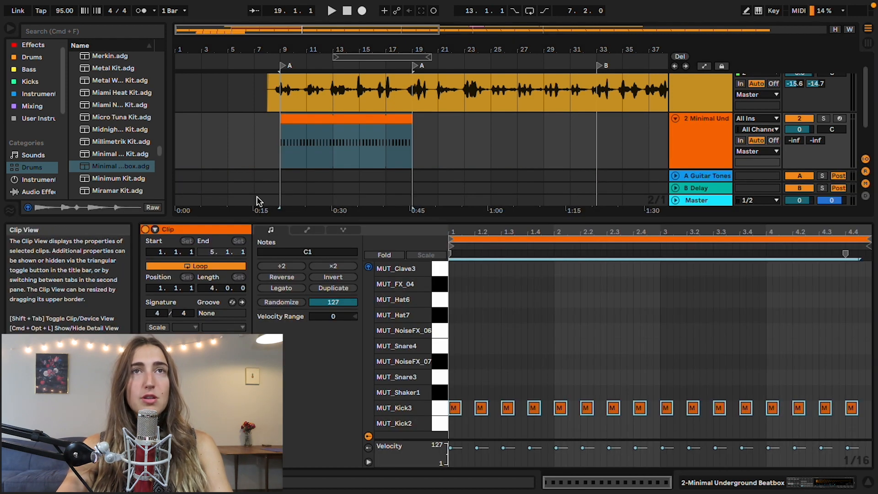
pyautogui.moveTo(411, 118); pyautogui.dragTo(407, 143)
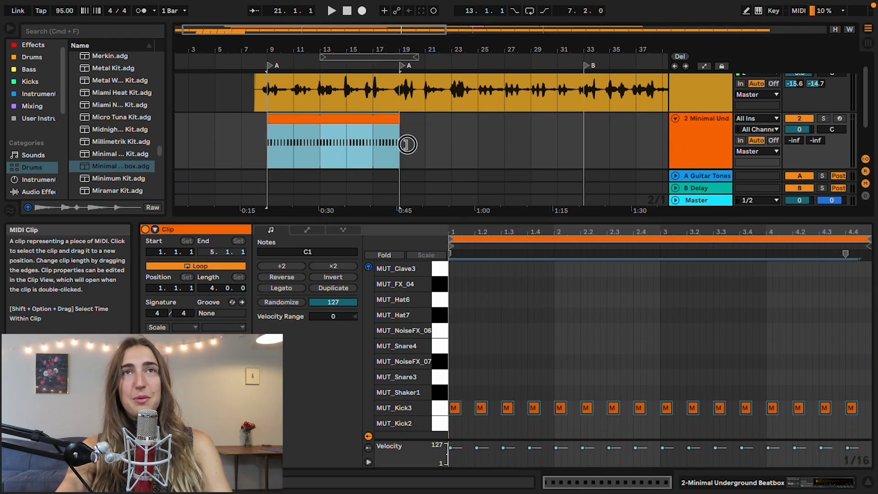
pyautogui.press('w')
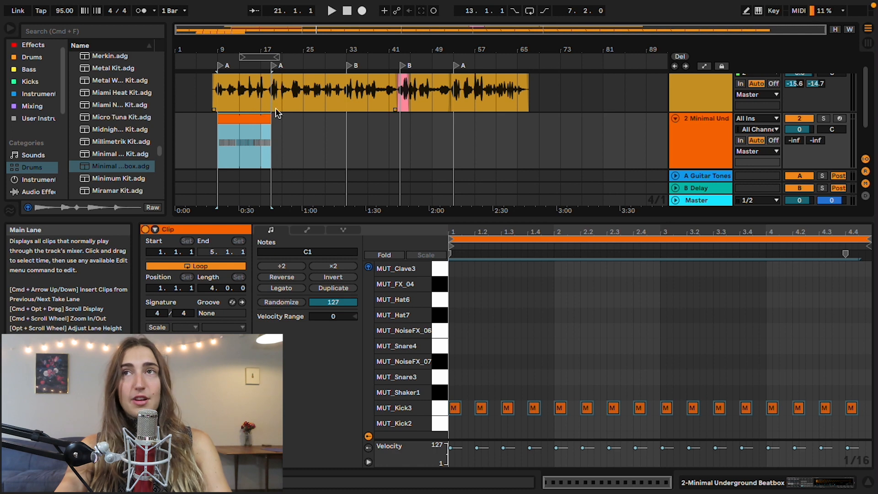
pyautogui.press('space')
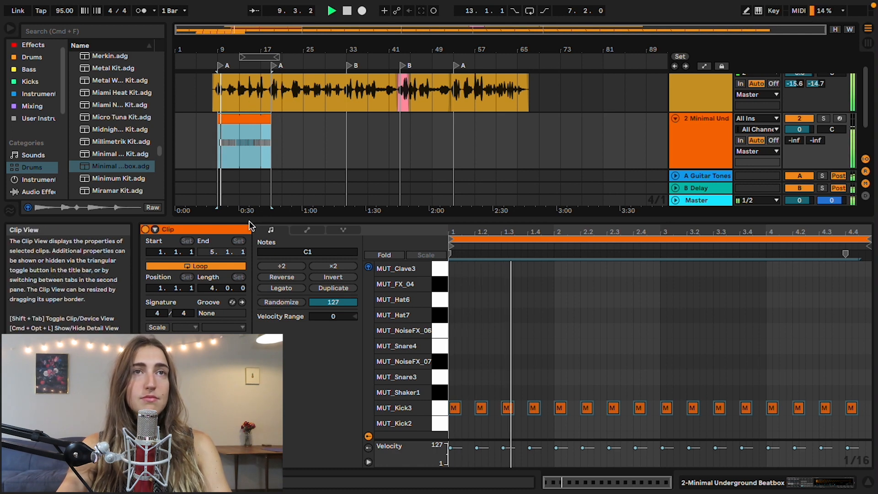
pyautogui.moveTo(256, 221); pyautogui.dragTo(251, 258)
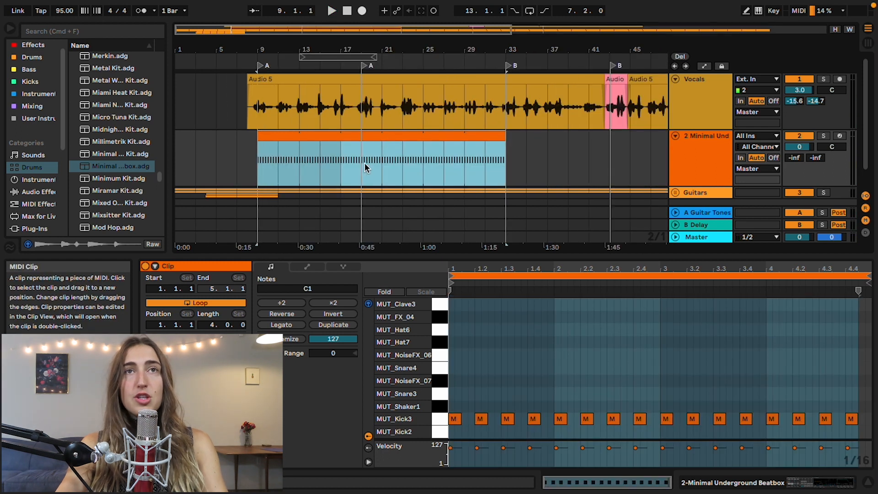
# Split the kick clip at the second A marker at bar 19.
pyautogui.click(361, 172)
pyautogui.moveTo(361, 173); pyautogui.dragTo(492, 175)
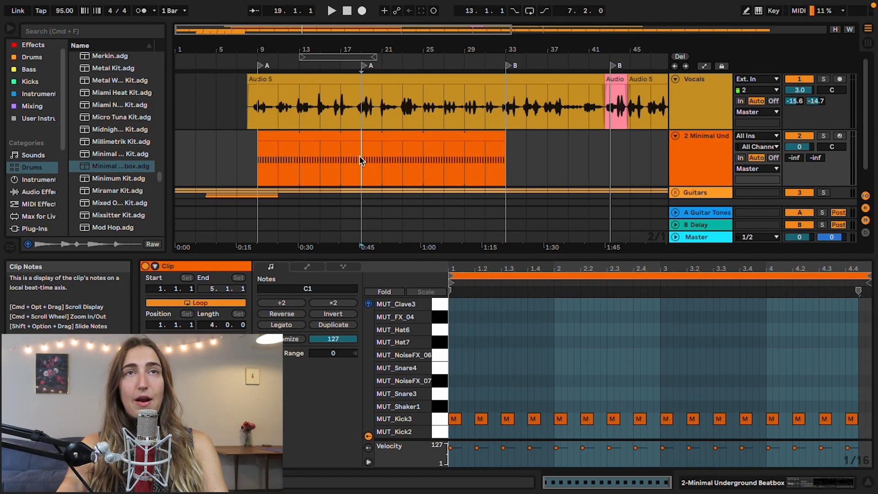
pyautogui.press('super+e')
pyautogui.click(338, 134)
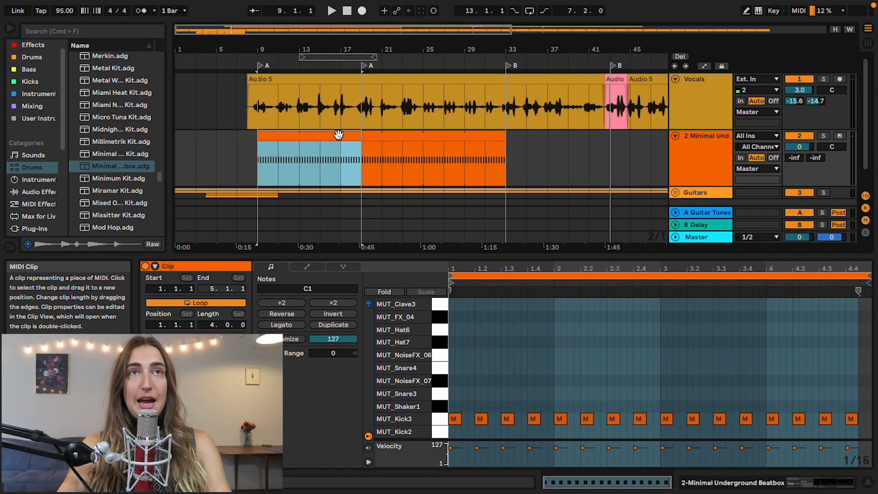
# Add MUT_Hat7 notes on every off-beat across the four-bar loop of the drum clip starting at bar 19.
pyautogui.click(397, 137)
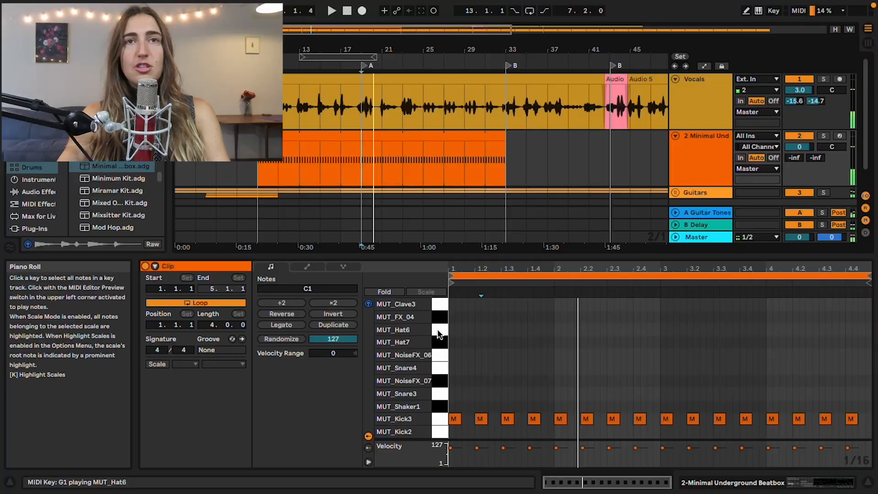
pyautogui.press('b')
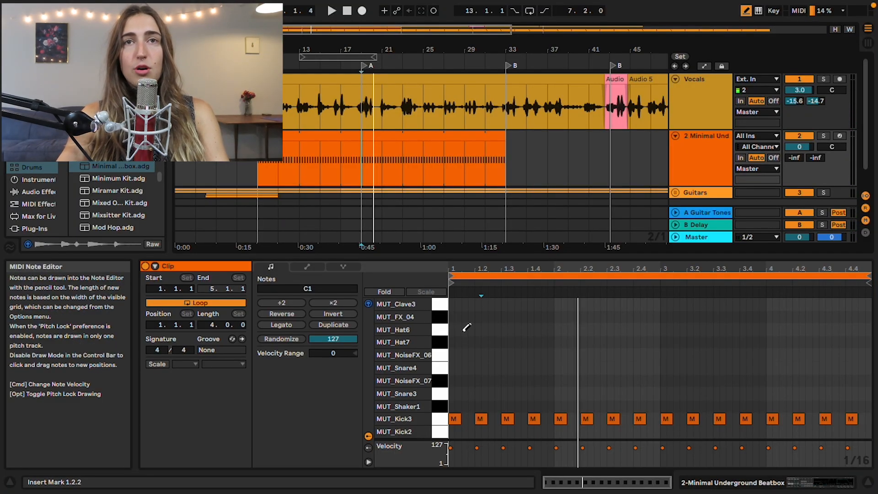
pyautogui.press('b')
pyautogui.doubleClick(465, 342)
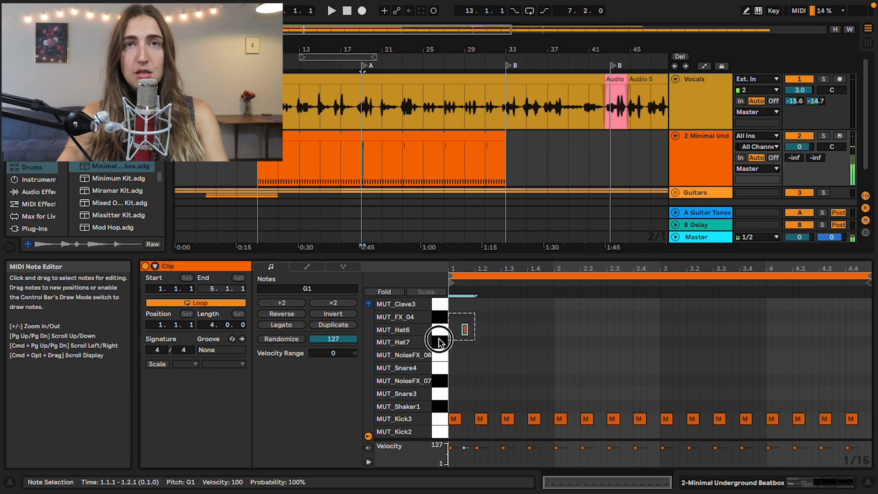
pyautogui.press('super+d')
pyautogui.press('super+d')
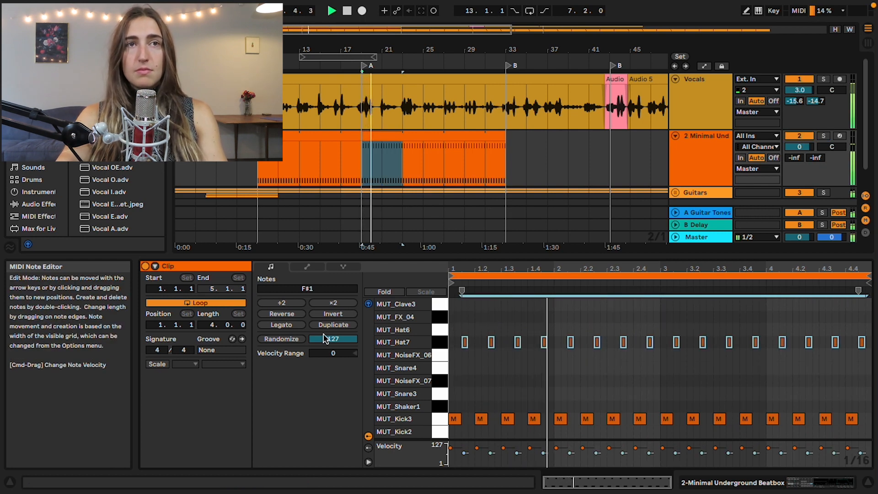
# Stop playback and randomize the velocities of the MUT_Hat7 notes with a range of 12.
pyautogui.press('space')
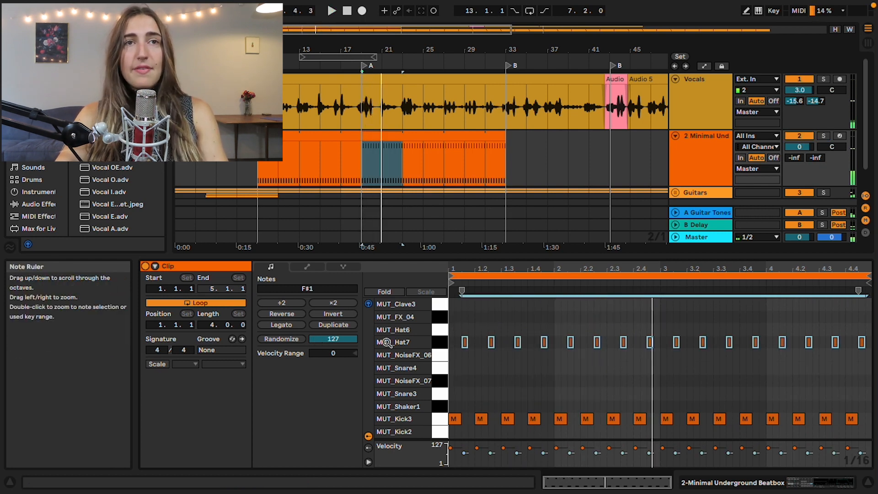
pyautogui.moveTo(333, 339); pyautogui.dragTo(334, 347)
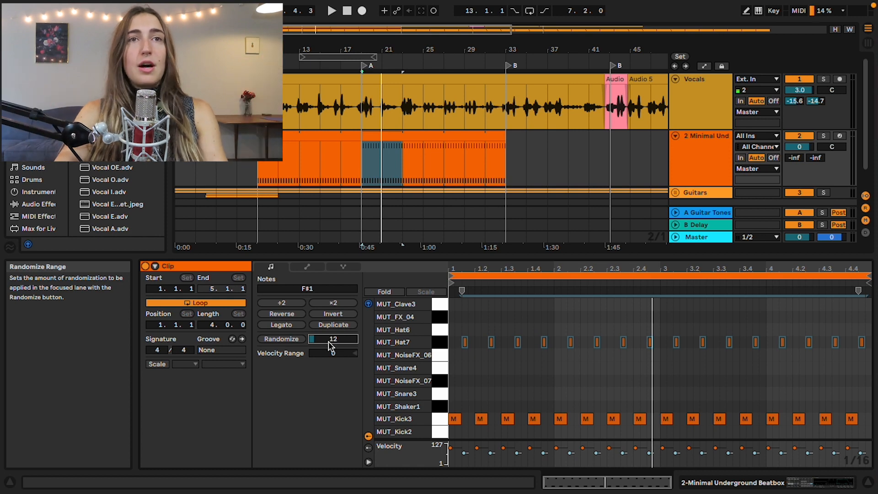
pyautogui.click(284, 339)
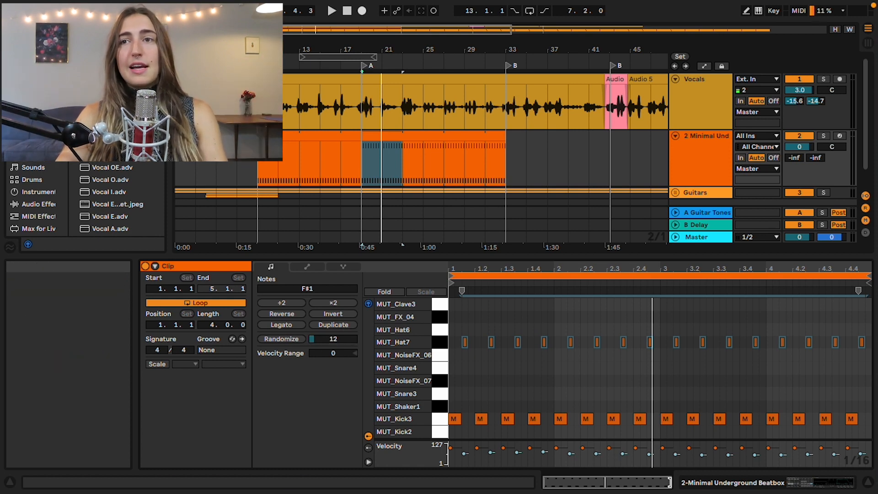
# Apply the Swing Logic 8ths 57 groove to the drum clip starting at bar 19 and play it back.
pyautogui.click(707, 400)
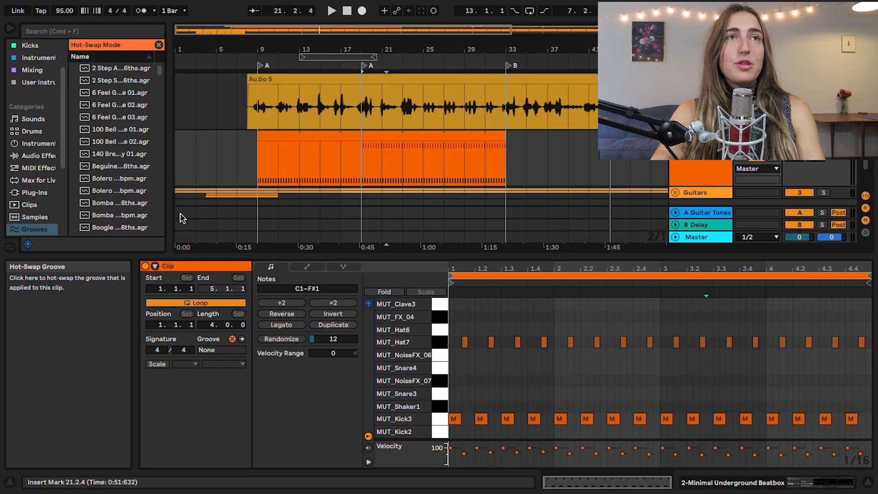
pyautogui.moveTo(169, 193); pyautogui.dragTo(322, 191)
pyautogui.scroll(-15, 192, 151)
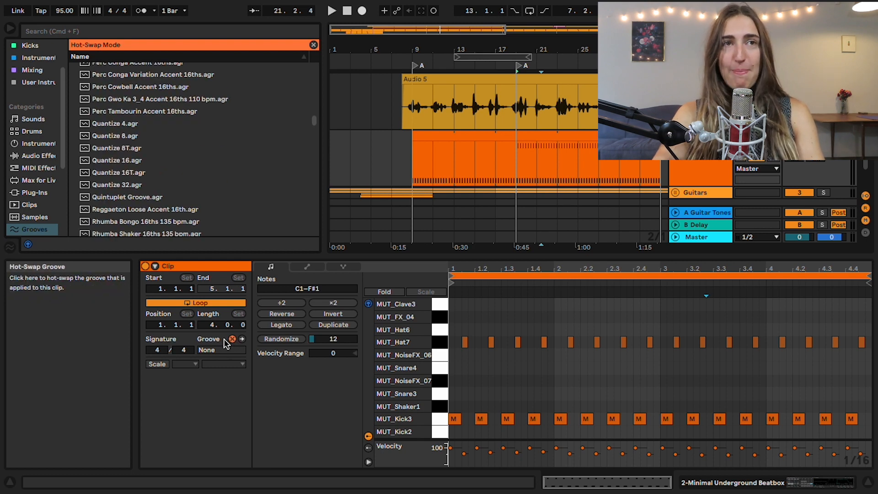
pyautogui.scroll(-20, 140, 138)
pyautogui.click(140, 109)
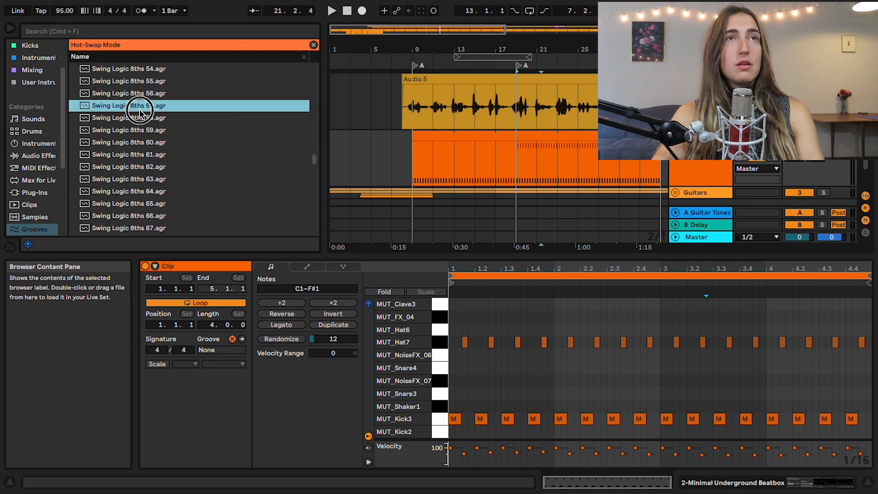
pyautogui.scroll(2, 140, 113)
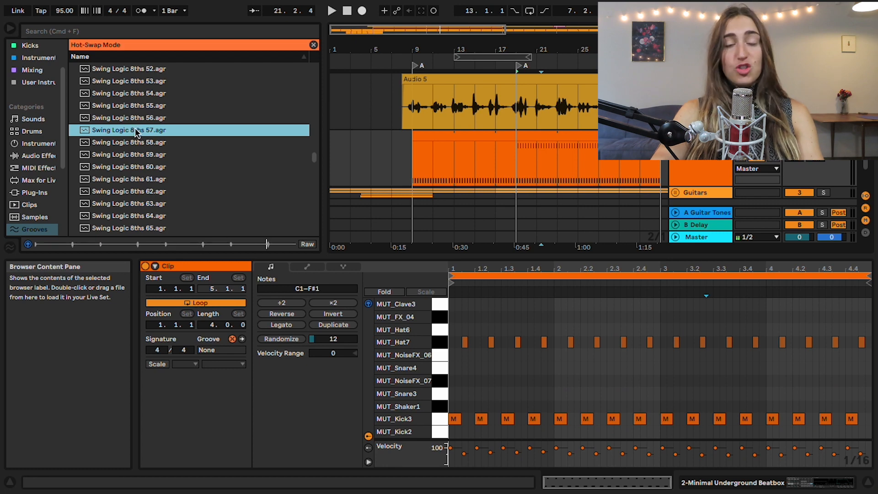
pyautogui.doubleClick(135, 128)
pyautogui.press('space')
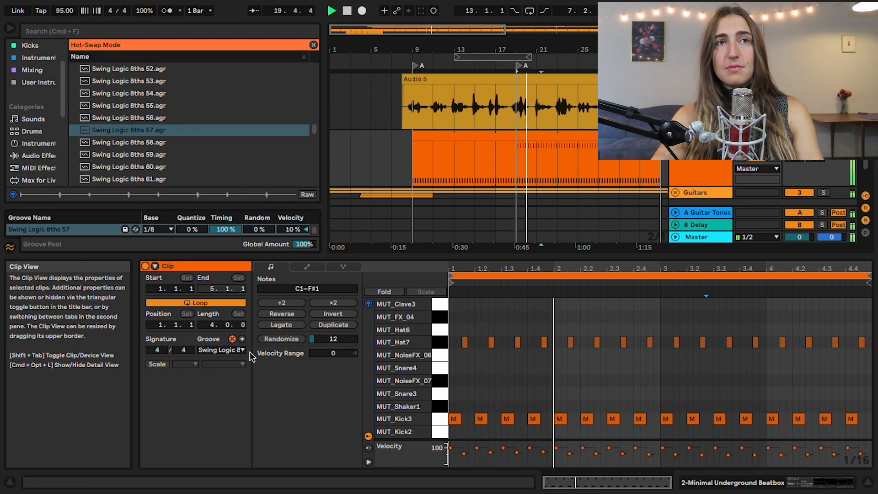
# Set the Swing Logic 8ths 57 groove's timing to 78% and random to 10%, and play the drums back.
pyautogui.moveTo(225, 229); pyautogui.dragTo(226, 240)
pyautogui.press('space')
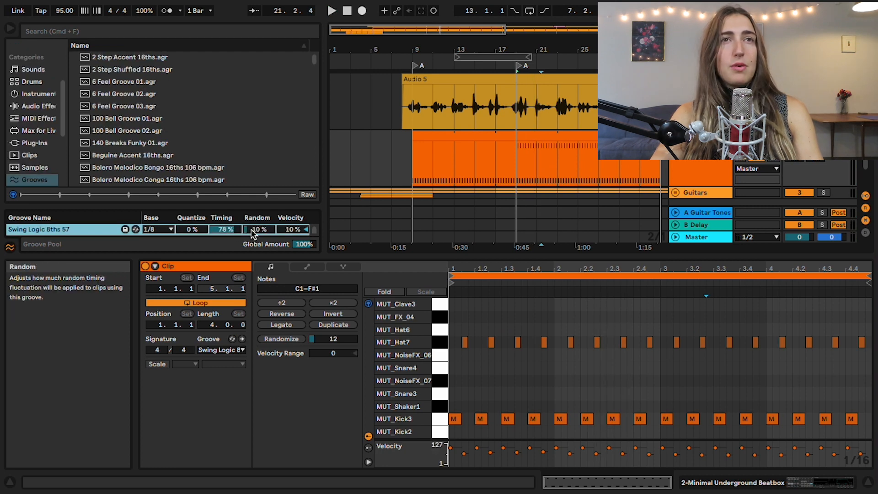
pyautogui.moveTo(293, 229); pyautogui.dragTo(293, 209)
pyautogui.press('space')
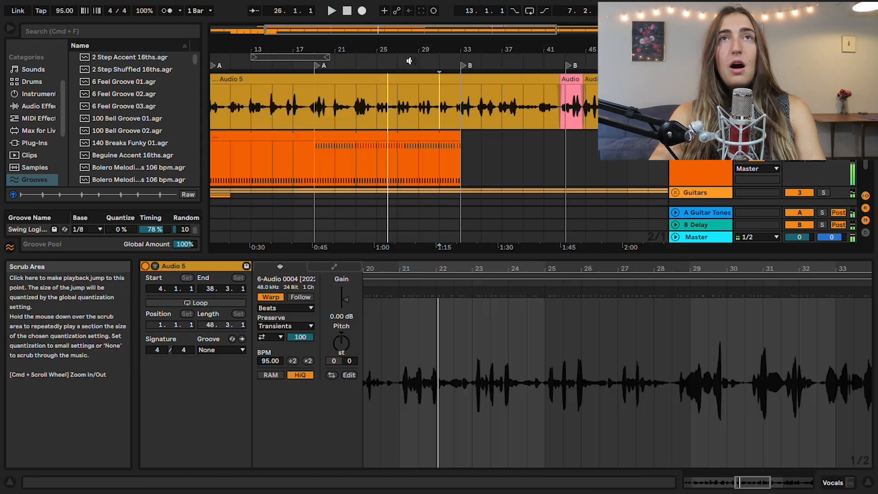
# Extend the hat drum clip and split it at the B marker at bar 33, ending the new clip at the second B marker.
pyautogui.moveTo(412, 36); pyautogui.dragTo(388, 35)
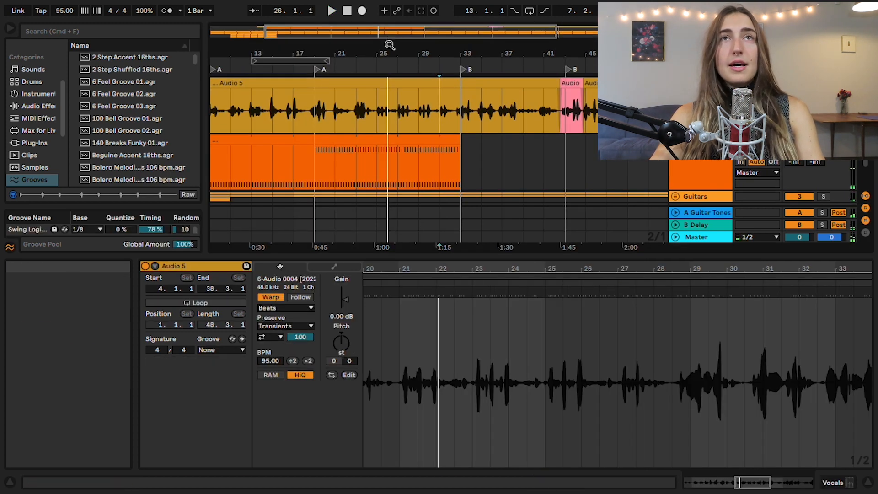
pyautogui.press('super+alt+o')
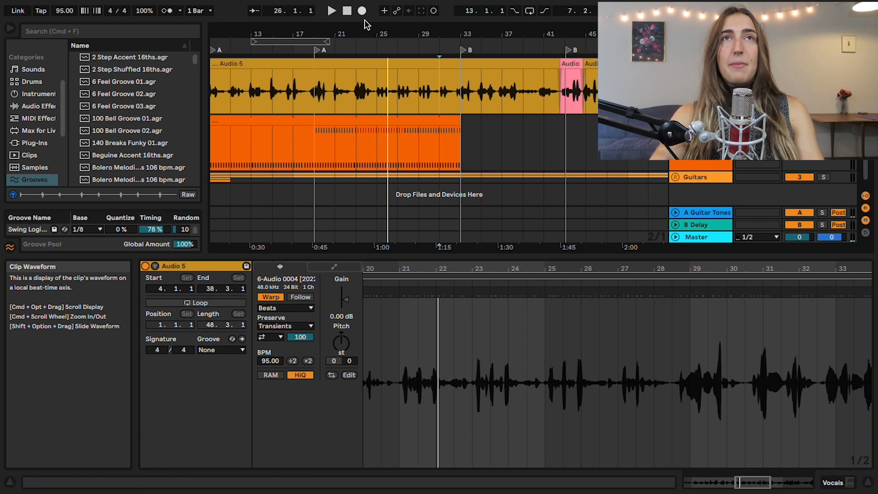
pyautogui.press('-')
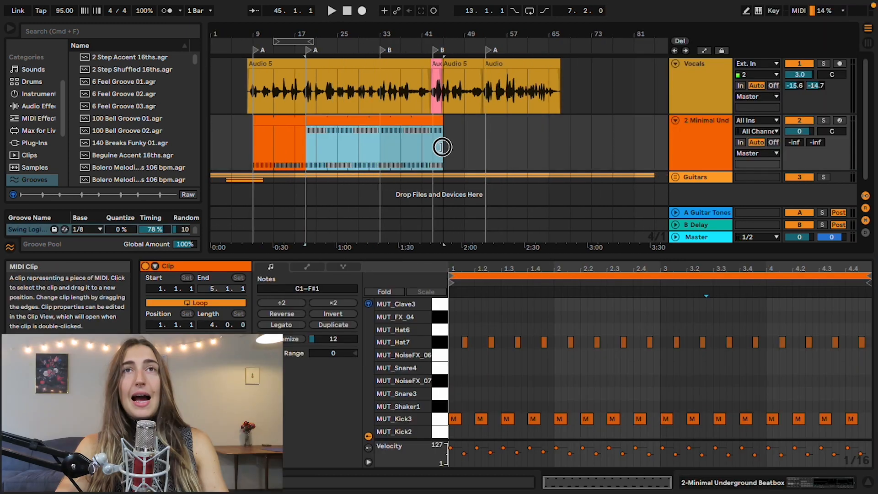
pyautogui.click(384, 147)
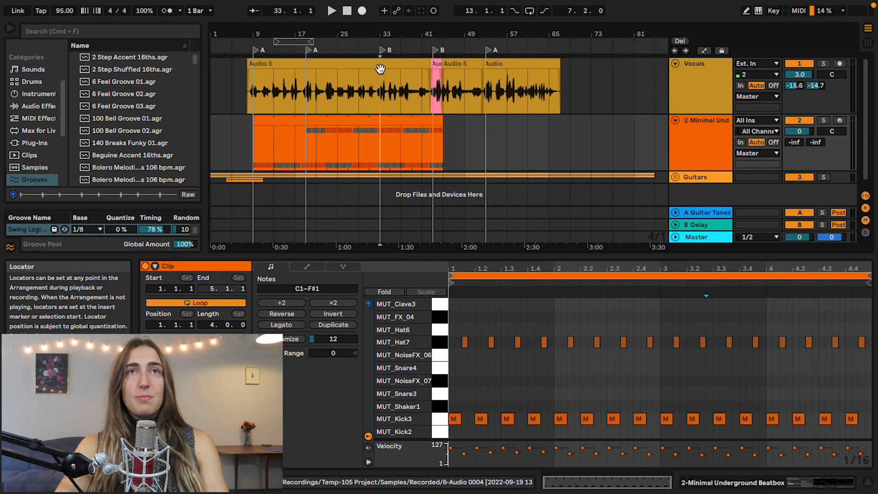
pyautogui.keyDown('shift'); pyautogui.click(390, 122); pyautogui.keyUp('shift')
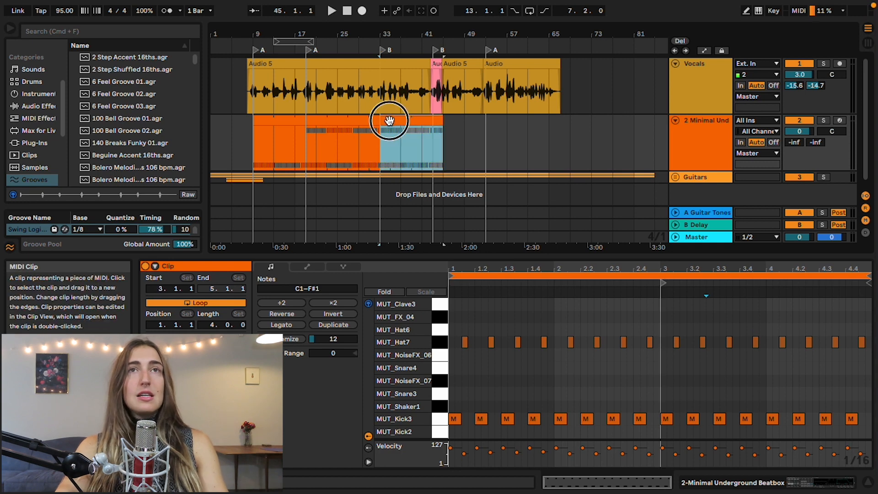
pyautogui.moveTo(443, 119); pyautogui.dragTo(432, 120)
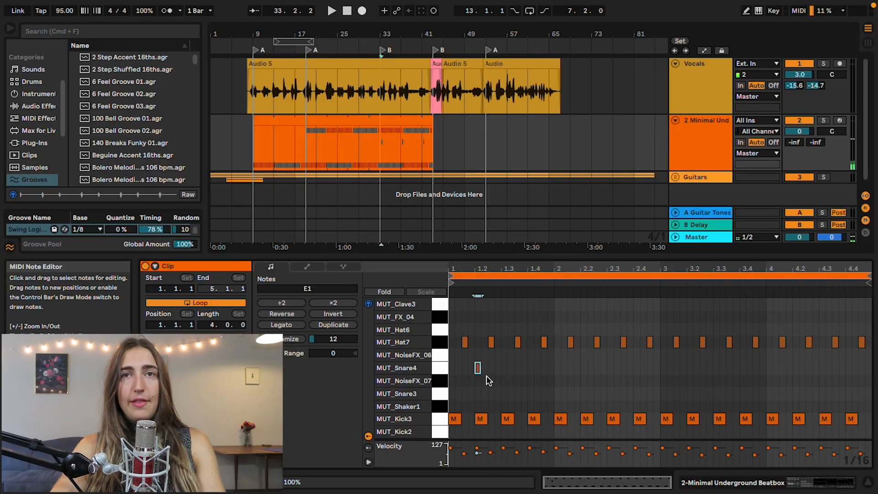
# Add MUT_Snare4 notes on beats 2 and 4 of every bar in the drum clip starting at bar 33 and play it.
pyautogui.hotkey('ctrl', 'd')
pyautogui.hotkey('ctrl', 'd')
pyautogui.hotkey('ctrl', 'd')
pyautogui.hotkey('ctrl', 'd')
pyautogui.hotkey('ctrl', 'd')
pyautogui.hotkey('ctrl', 'd')
pyautogui.press('space')
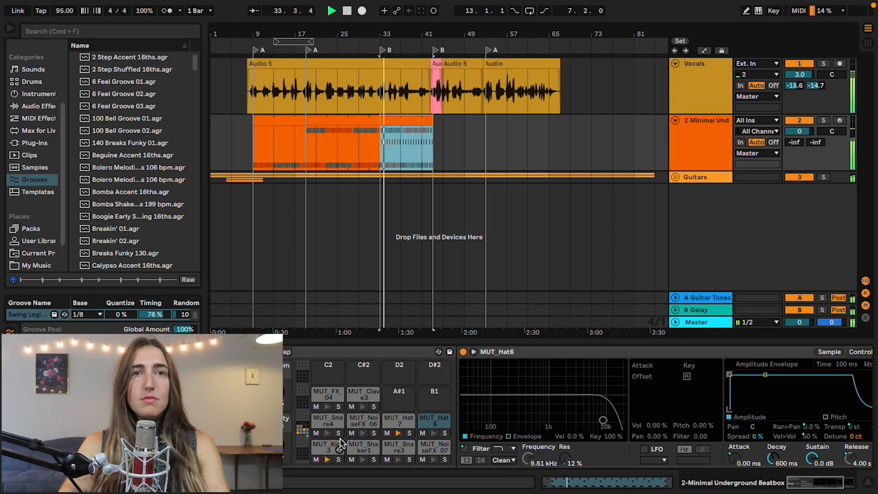
# Add a Reverb to the MUT_Snare4 pad with dry/wet at 45%, auditioning the drum track in solo.
pyautogui.click(328, 416)
pyautogui.doubleClick(551, 353)
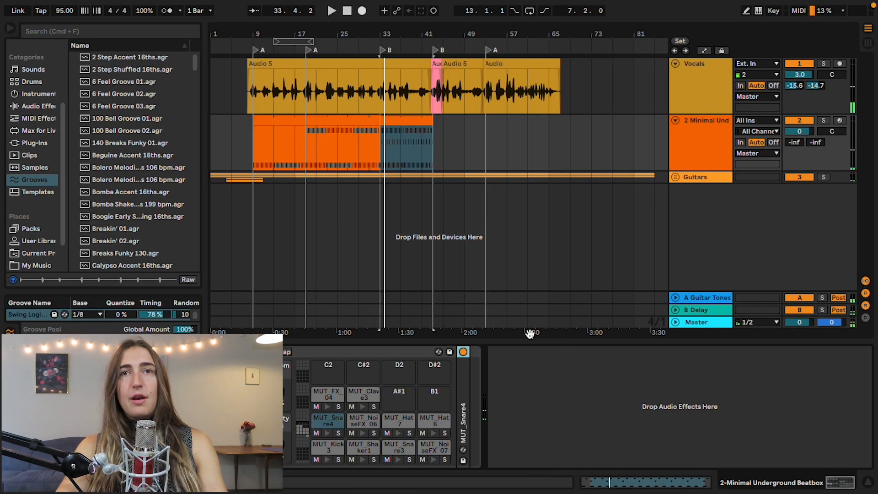
pyautogui.click(114, 30)
pyautogui.write('reverb')
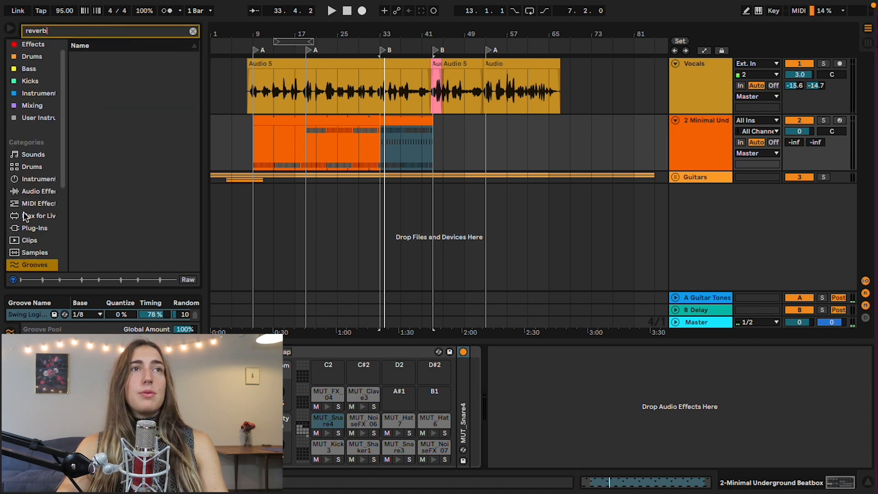
pyautogui.moveTo(105, 61); pyautogui.dragTo(486, 403)
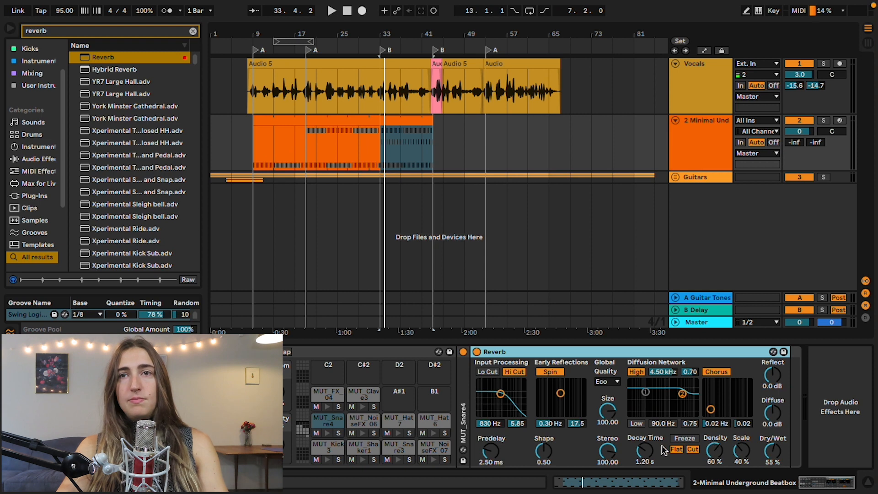
pyautogui.click(824, 120)
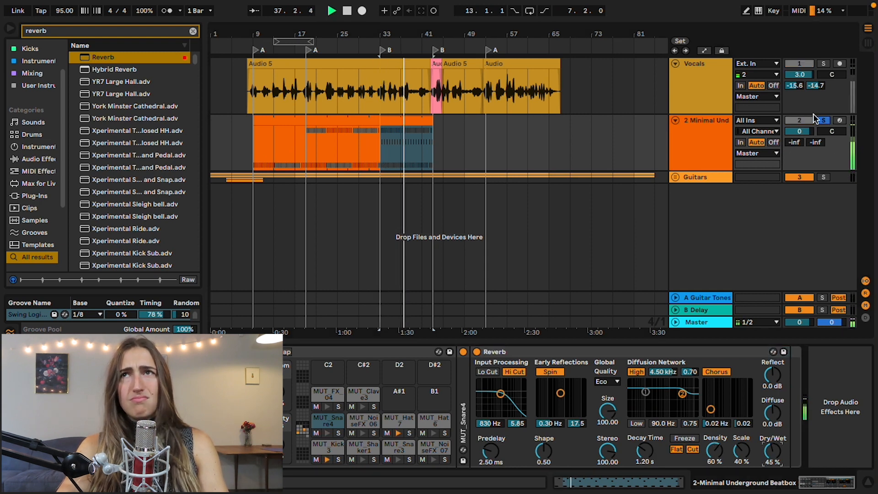
pyautogui.click(822, 120)
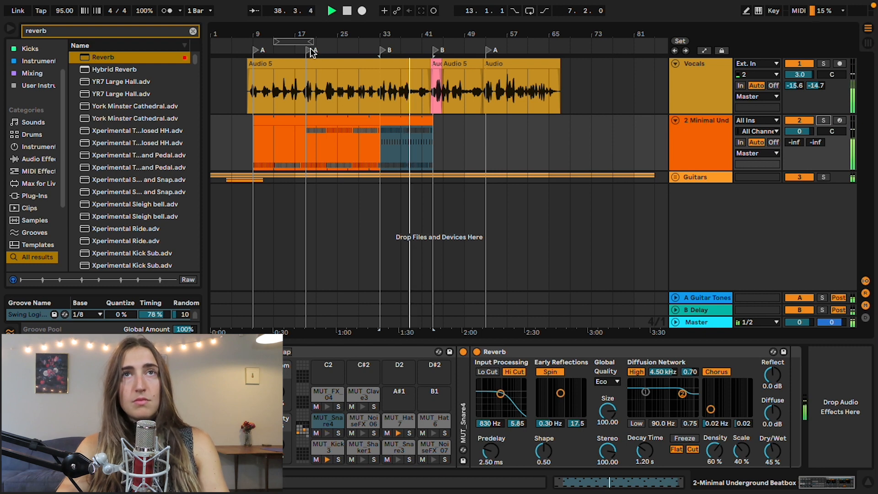
# Stop playback, extend the snare drum clip to the A marker at bar 53 and split it at the second B marker.
pyautogui.press('space')
pyautogui.moveTo(433, 132); pyautogui.dragTo(450, 133)
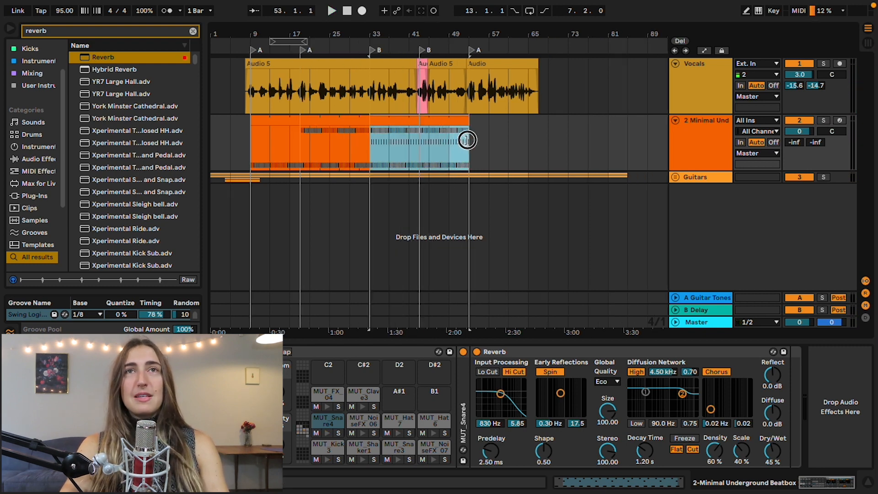
pyautogui.click(421, 135)
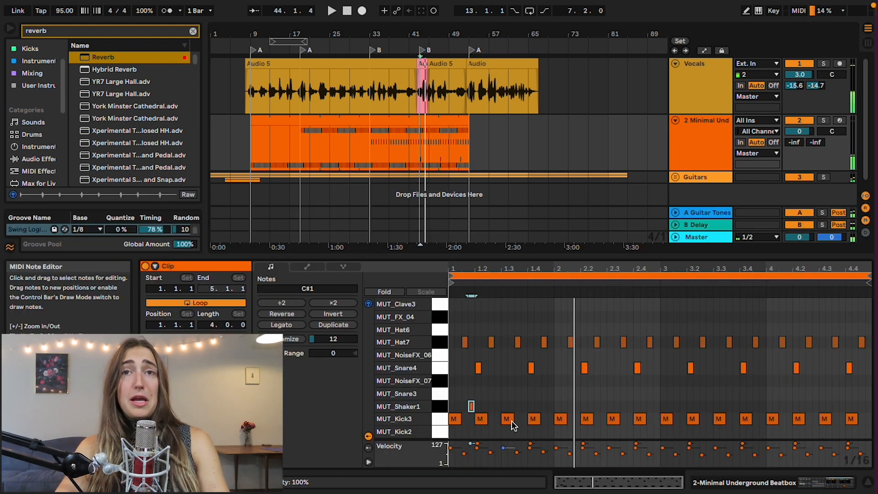
# Place two MUT_Shaker1 notes in the first bar of the second B section's clip, lower their velocities and play them back.
pyautogui.click(517, 406)
pyautogui.press('space')
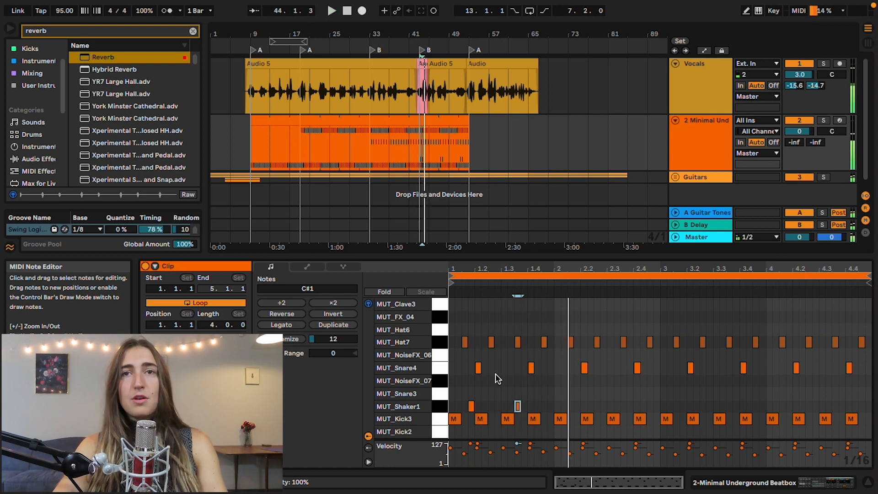
pyautogui.moveTo(526, 391); pyautogui.dragTo(471, 419)
pyautogui.click(471, 406)
pyautogui.press('space')
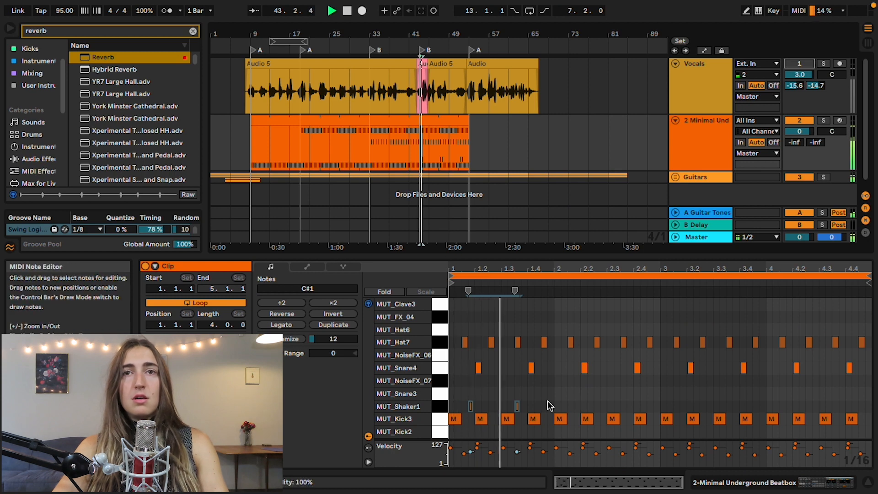
# Duplicate the two-note MUT_Shaker1 pattern into every bar of the four-bar loop.
pyautogui.hotkey('ctrl', 'd')
pyautogui.hotkey('ctrl', 'd')
pyautogui.hotkey('ctrl', 'd')
pyautogui.hotkey('ctrl', 'd')
pyautogui.moveTo(578, 274); pyautogui.dragTo(579, 268)
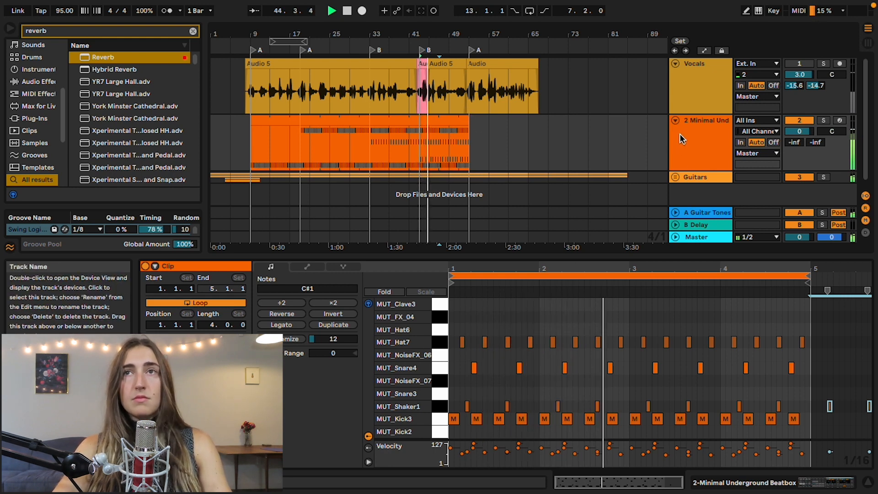
# Stop playback and extend the shaker drum clip to the end of the vocals at bar 67.
pyautogui.press('space')
pyautogui.moveTo(420, 124); pyautogui.dragTo(508, 124)
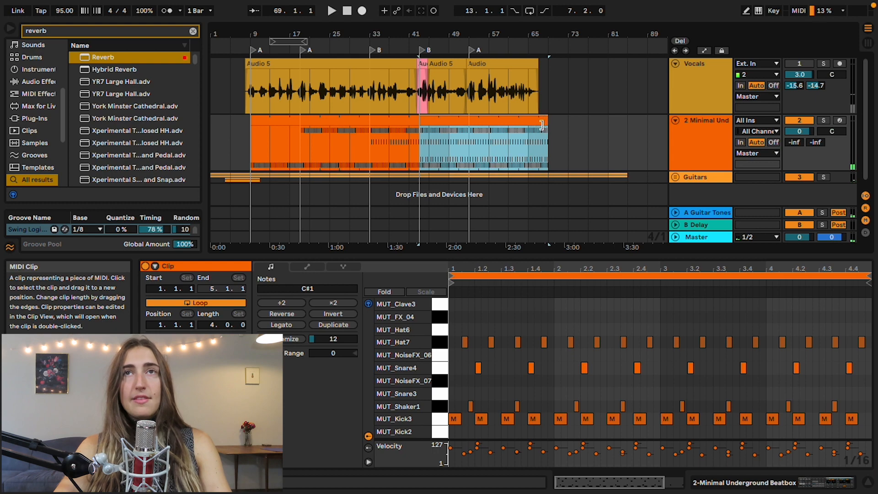
pyautogui.click(536, 119)
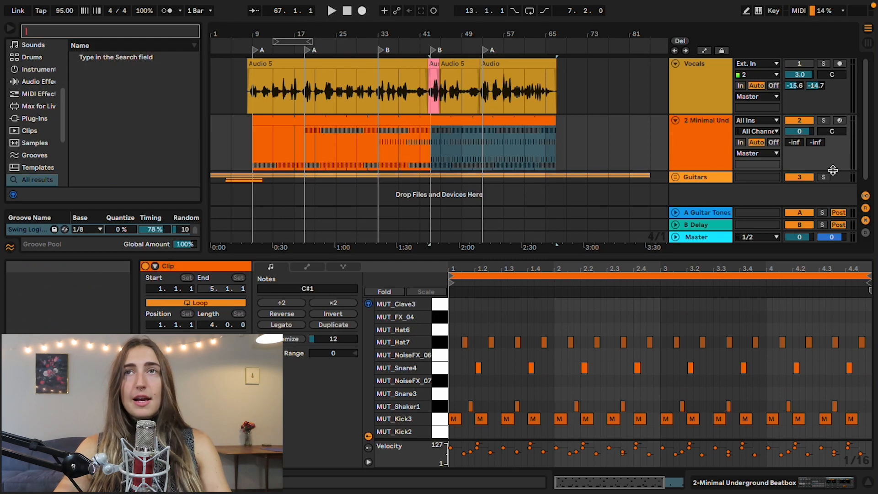
# Create an audio track below the drum track and search the browser for "shaker loop".
pyautogui.click(678, 136)
pyautogui.press('super+t')
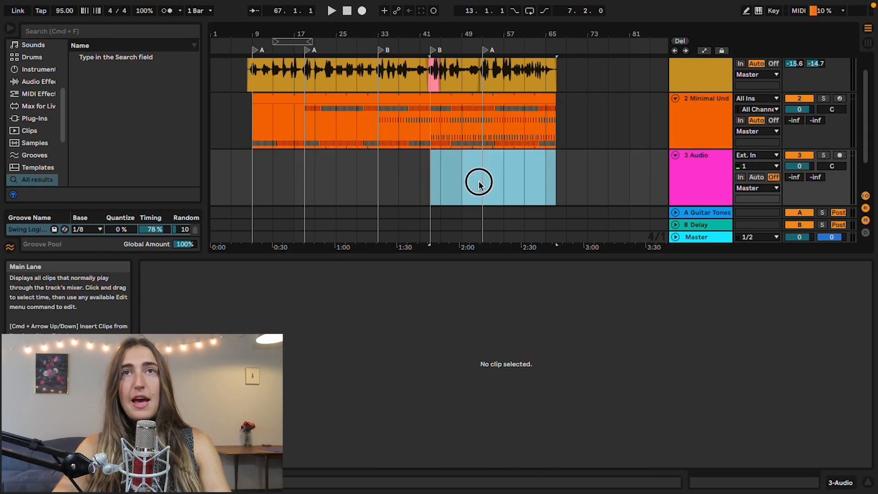
pyautogui.click(479, 181)
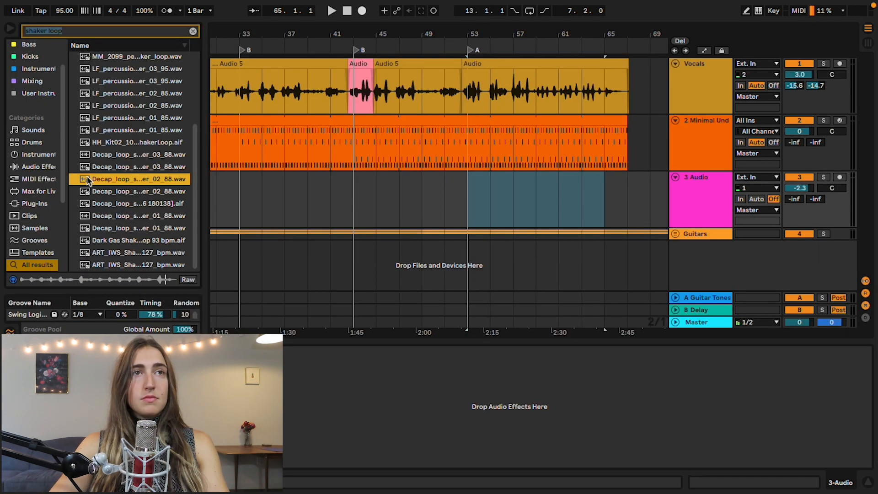
# Place the Decap surround shaker 02 88 loop at bar 53, repeat it to the vocals' end, and play it with the track volume at -10.2.
pyautogui.moveTo(57, 182); pyautogui.dragTo(471, 192)
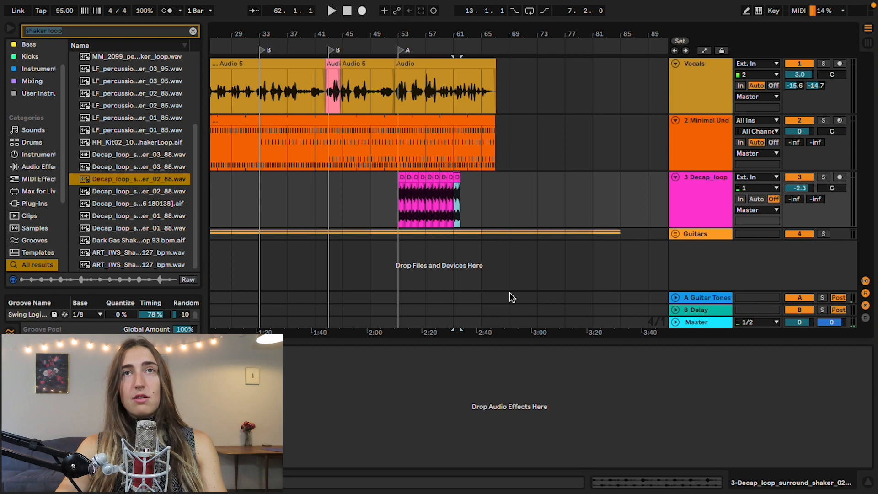
pyautogui.press('space')
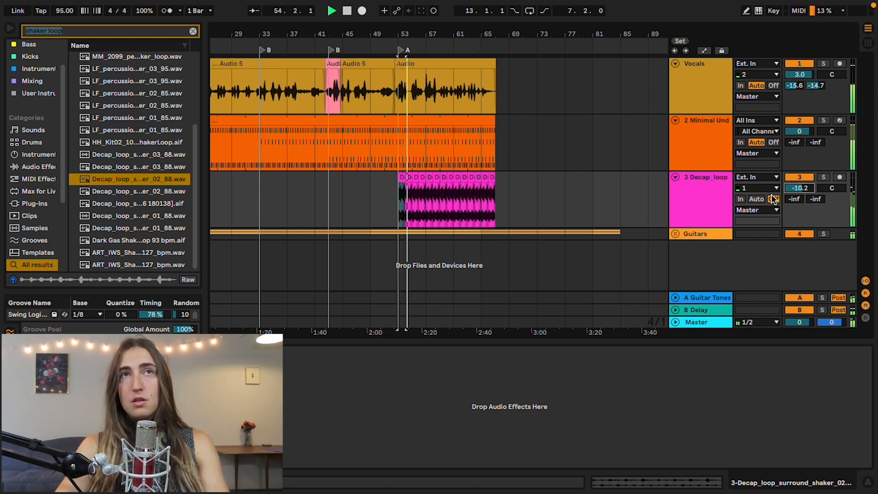
# Add a Compressor to the shaker loop track and sidechain it from the 2-Minimal Underground Beatbox track.
pyautogui.write('c')
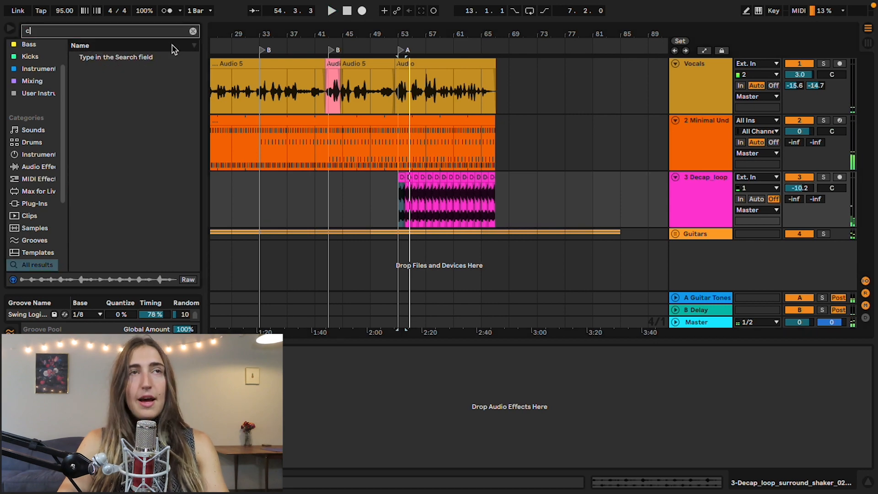
pyautogui.write('ompre')
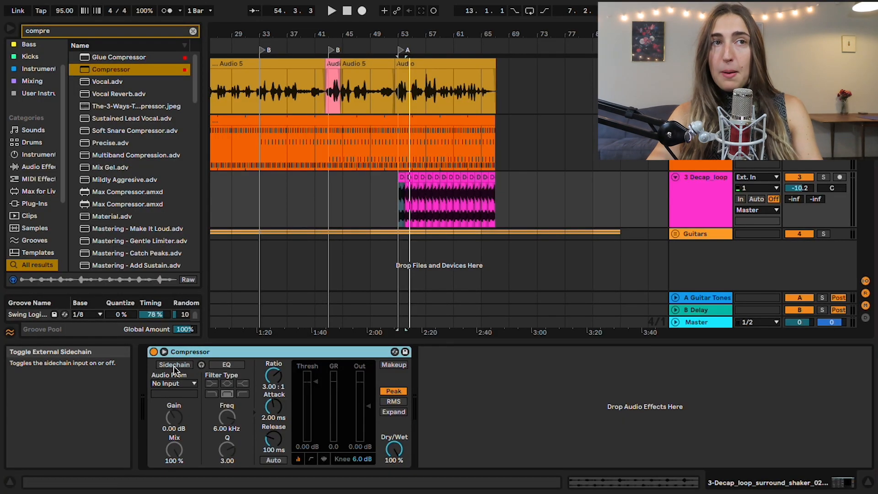
pyautogui.click(175, 365)
pyautogui.click(173, 383)
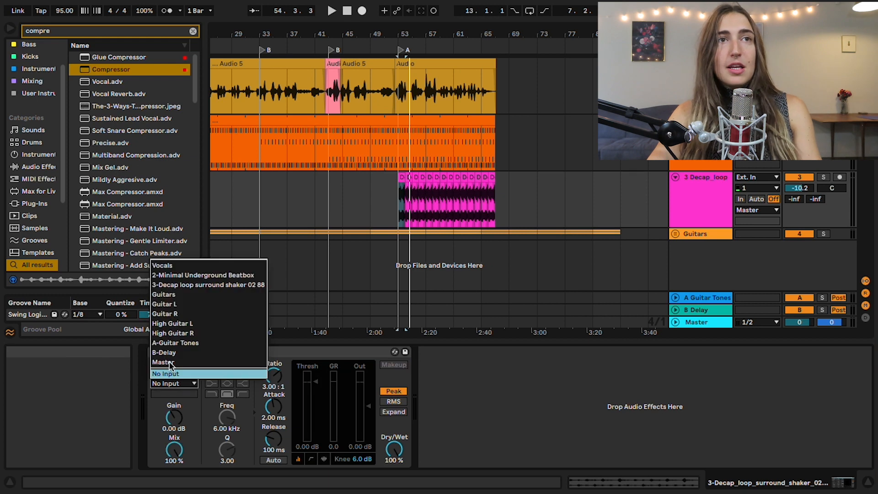
pyautogui.click(191, 276)
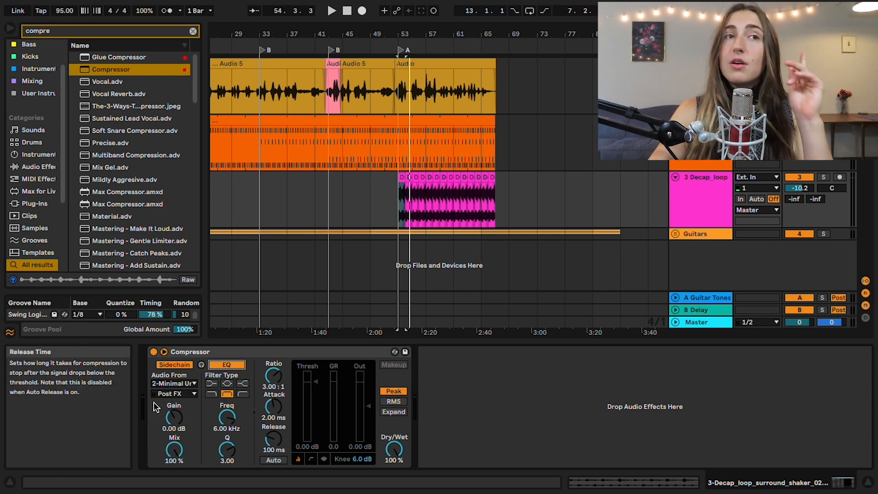
# Set the compressor's sidechain EQ to a low-pass filter at 80.5 Hz.
pyautogui.click(180, 385)
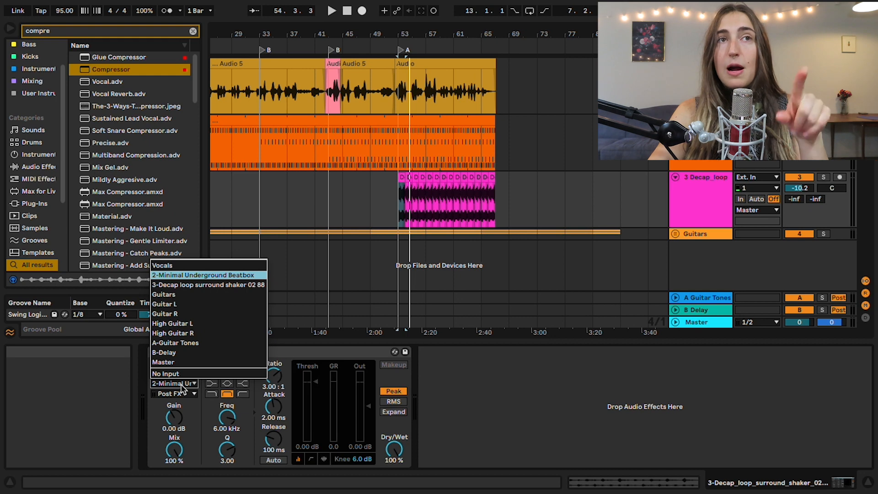
pyautogui.click(182, 388)
pyautogui.click(211, 395)
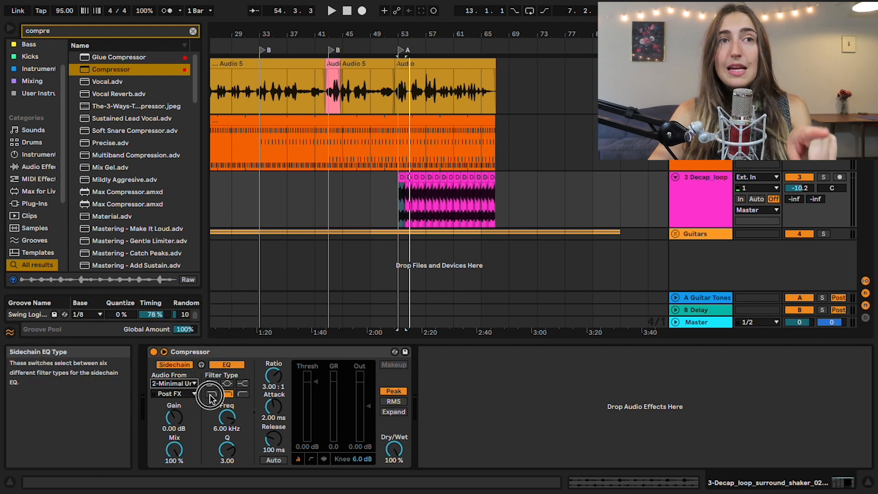
pyautogui.moveTo(226, 417); pyautogui.dragTo(226, 434)
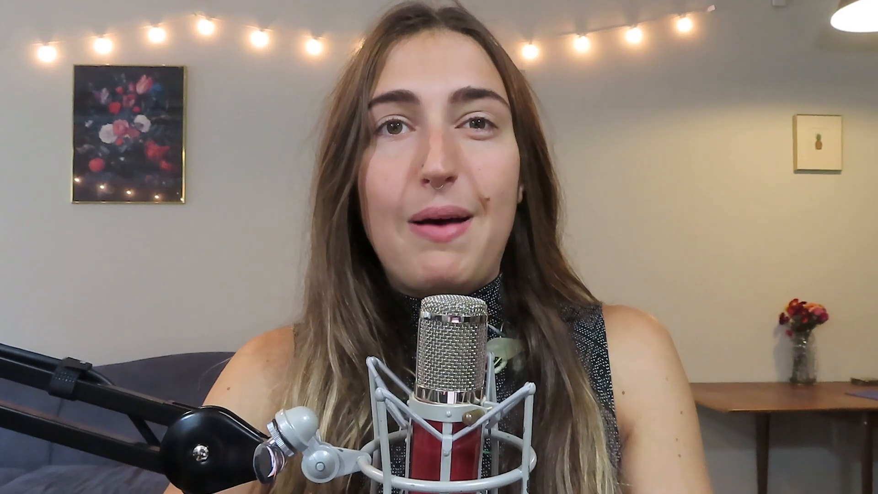
# Play the arrangement from bar 53 to hear the sidechained shaker loop against the drums.
pyautogui.click(396, 99)
pyautogui.press('space')
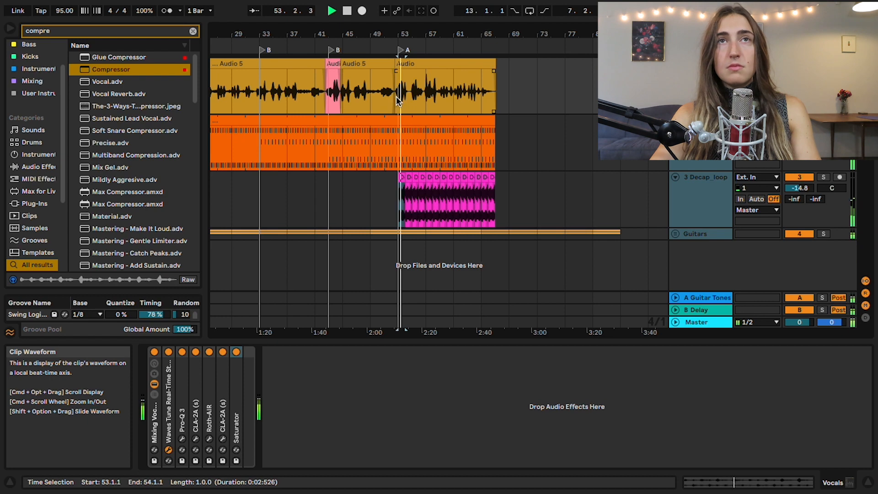
pyautogui.click(394, 97)
# Copy the shaker loop track's sidechained Compressor onto the Guitars group and set its threshold to -9.41 dB.
pyautogui.click(746, 209)
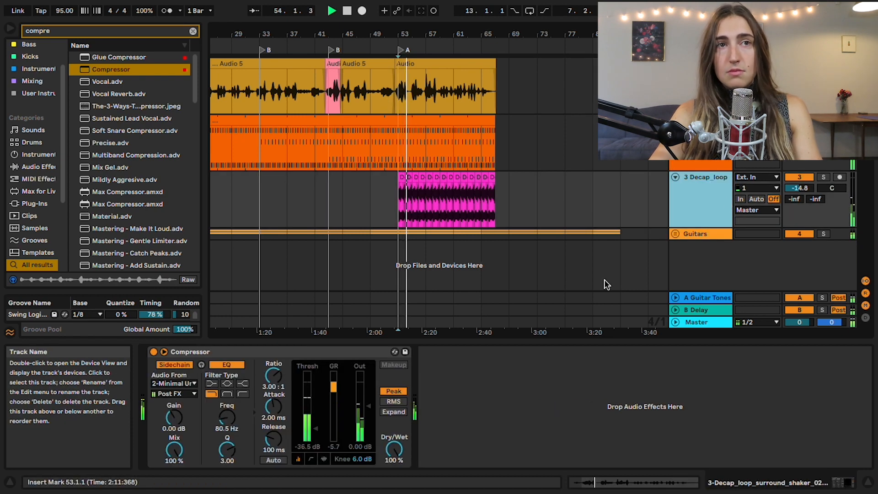
pyautogui.click(280, 354)
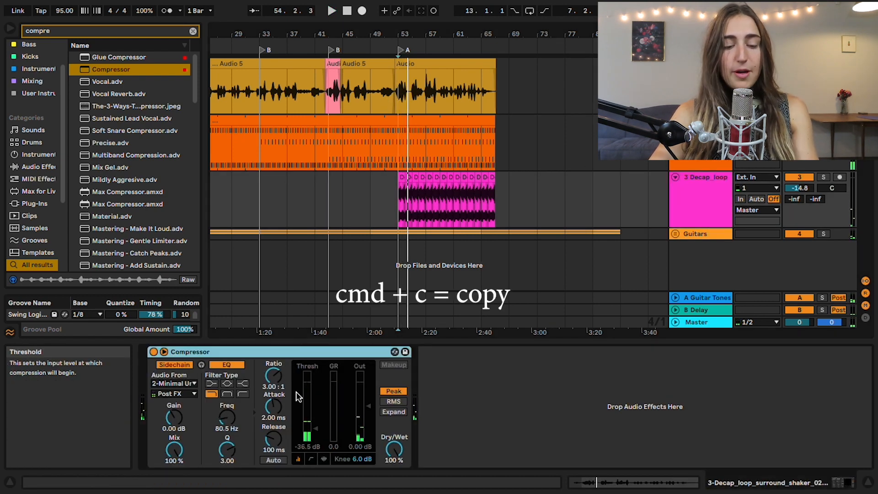
pyautogui.click(699, 166)
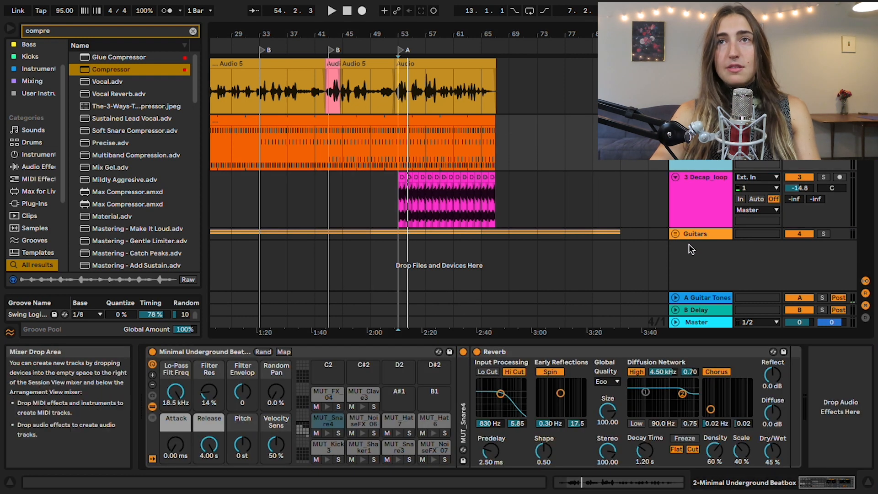
pyautogui.click(690, 234)
pyautogui.moveTo(539, 405); pyautogui.dragTo(540, 405)
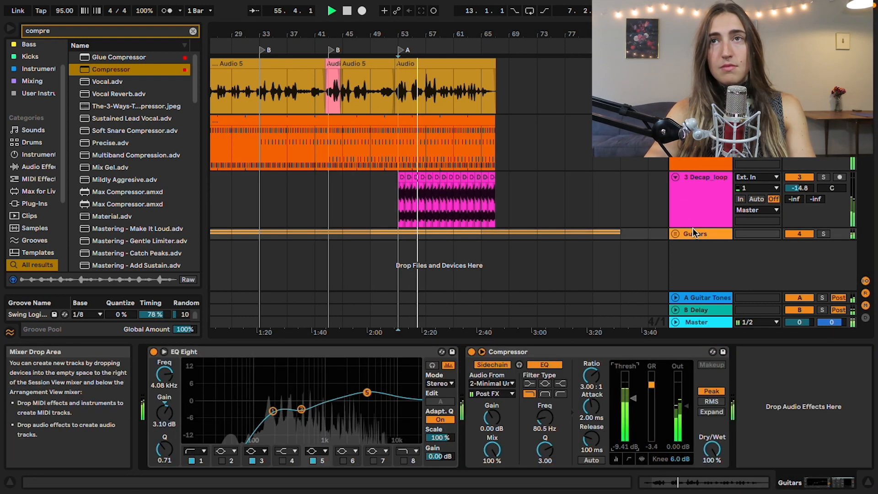
pyautogui.click(241, 352)
pyautogui.press('Delete')
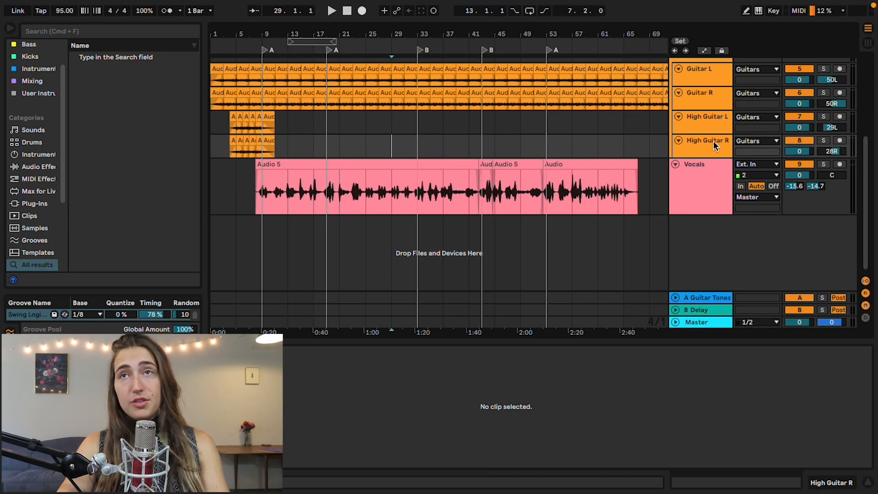
# Insert an audio track below High Guitar R in the Guitars group and record onto it from bar 29.
pyautogui.press('super+t')
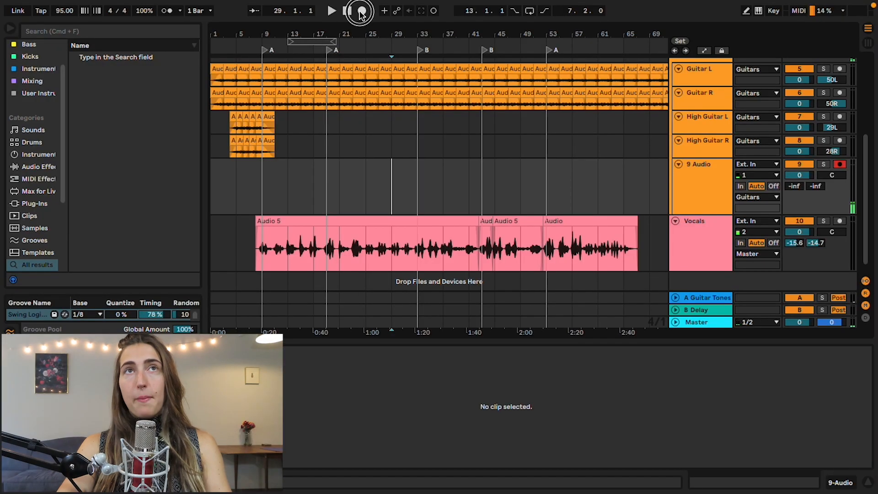
pyautogui.click(361, 11)
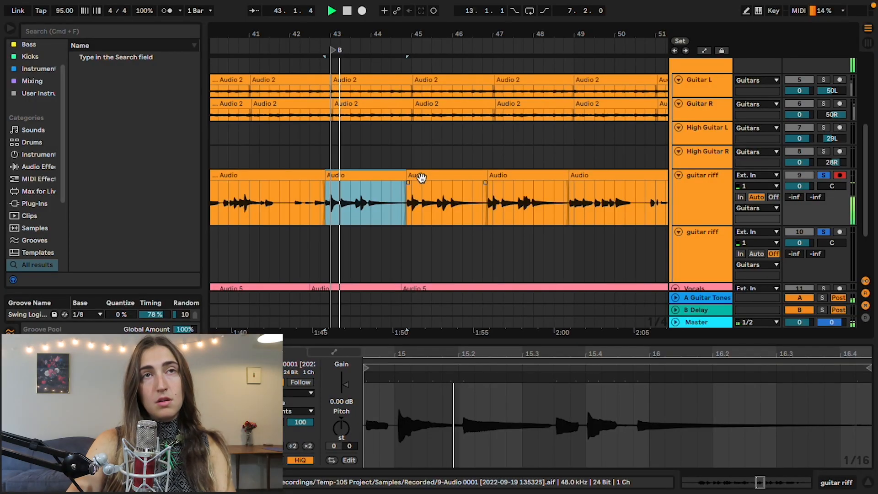
# Move the riff take at bar 45 onto the second guitar riff track at bar 43 and pan that track to 38R.
pyautogui.click(434, 171)
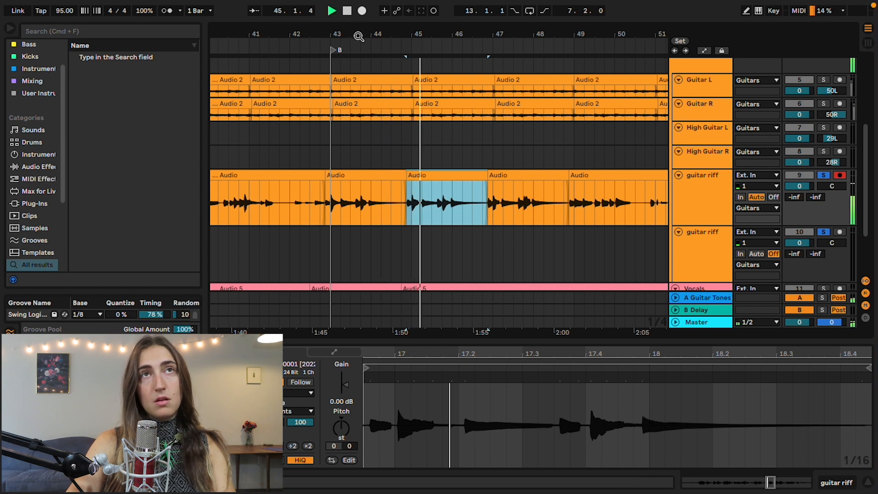
pyautogui.scroll(-5, 446, 201)
pyautogui.moveTo(459, 176); pyautogui.dragTo(423, 234)
pyautogui.press('space')
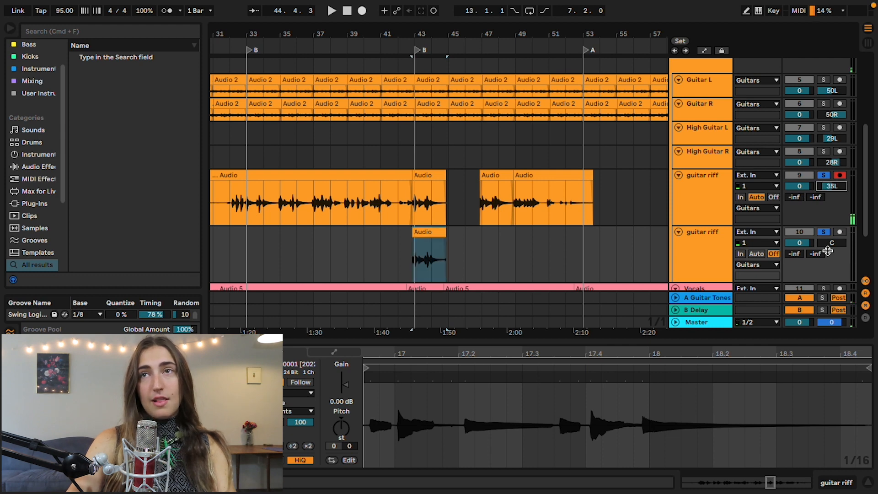
pyautogui.moveTo(828, 251); pyautogui.dragTo(831, 235)
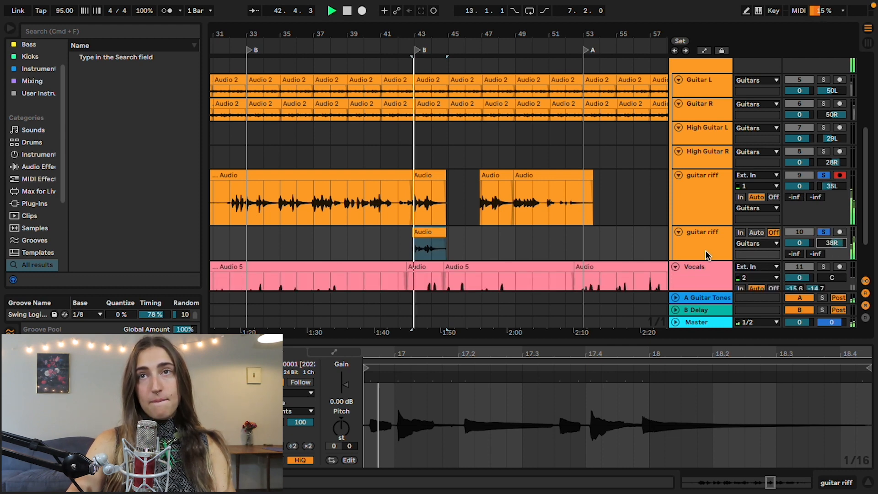
# Repeat the bar 43 clips on both guitar riff tracks up to the vocals' end and play from just before the section.
pyautogui.moveTo(705, 260)
pyautogui.mouseDown()
pyautogui.moveTo(745, 284)
pyautogui.moveTo(710, 251)
pyautogui.mouseUp()
pyautogui.scroll(-1, 757, 247)
pyautogui.scroll(5, 416, 162)
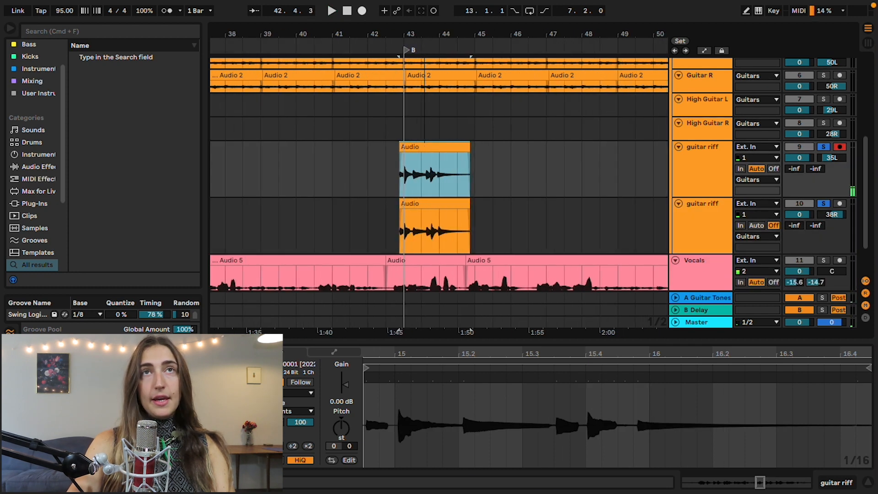
pyautogui.keyDown('shift'); pyautogui.click(429, 205); pyautogui.keyUp('shift')
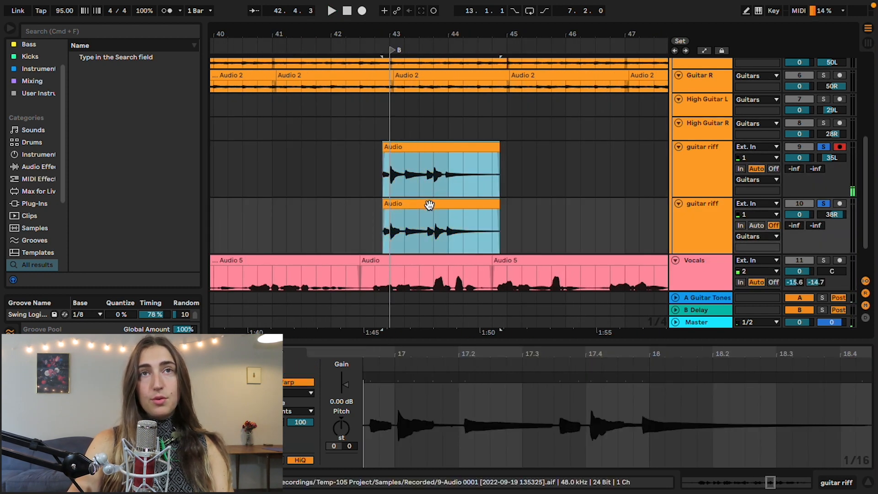
pyautogui.press('super+d')
pyautogui.press('super+d')
pyautogui.scroll(-10, 433, 37)
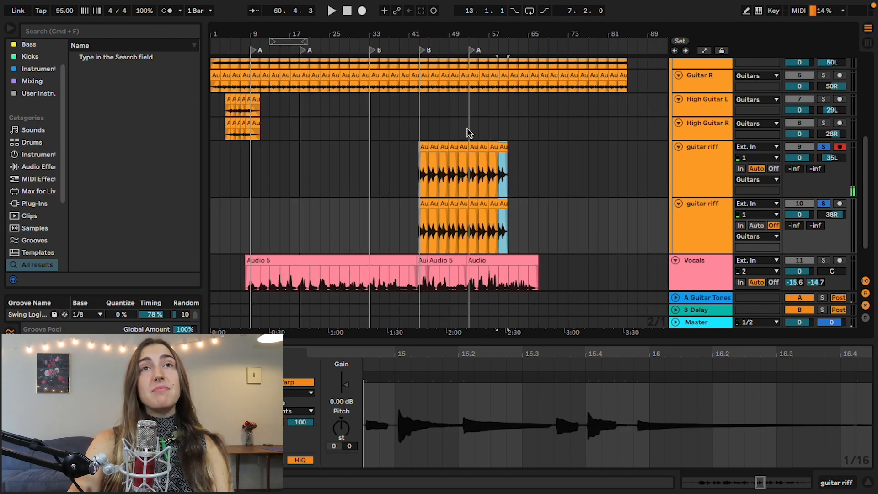
pyautogui.click(409, 129)
pyautogui.press('space')
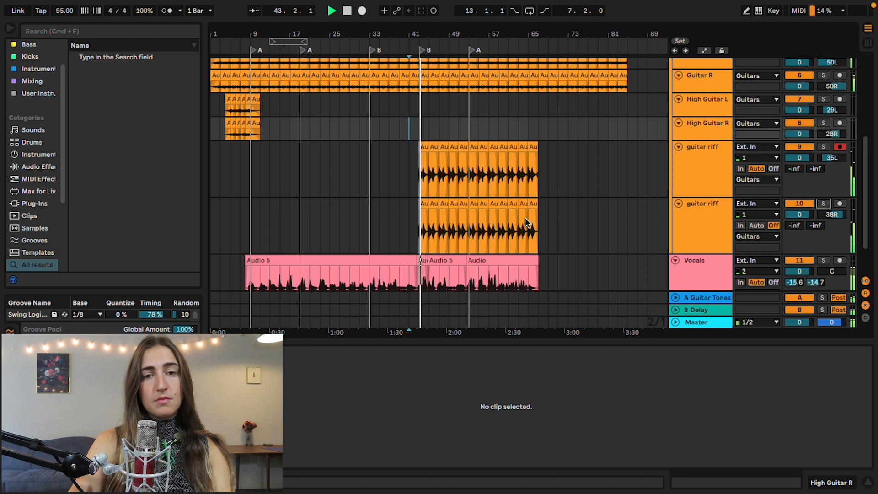
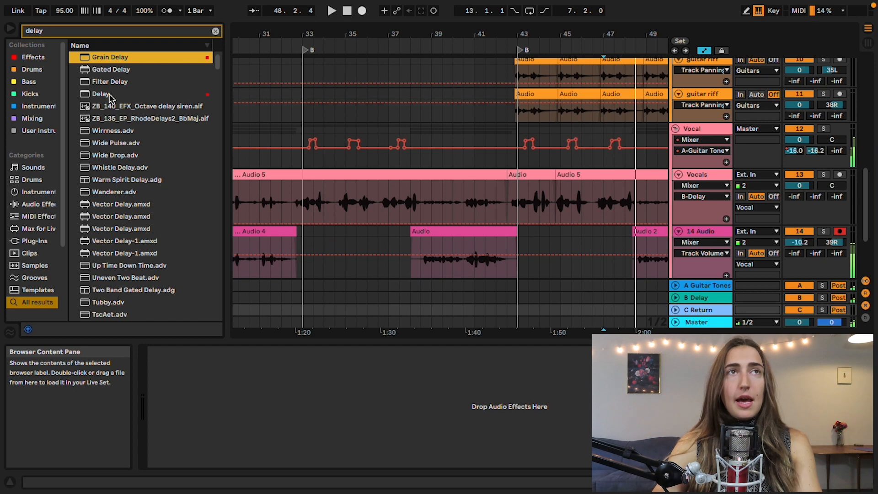
# Load Delay on return track C with 1/16 timing, offsets of -3.1 % left and 2.6 % right, 52 % feedback and 100 % wet.
pyautogui.moveTo(110, 97); pyautogui.dragTo(700, 314)
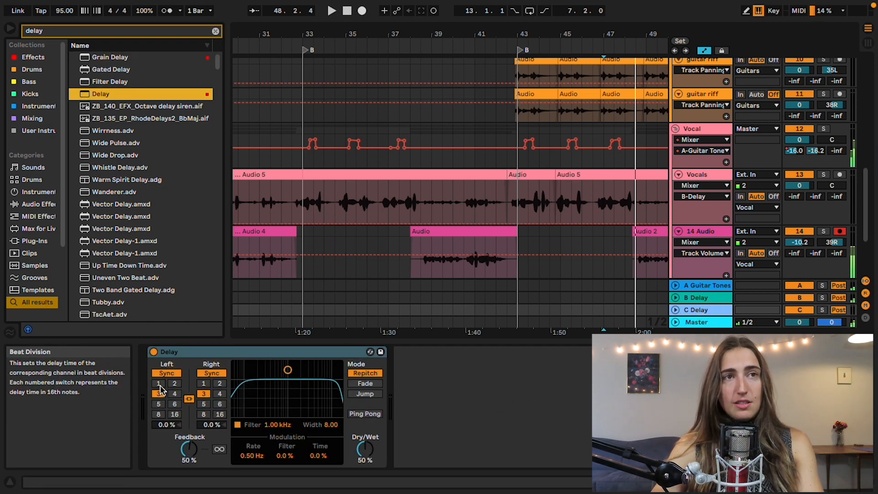
pyautogui.click(158, 384)
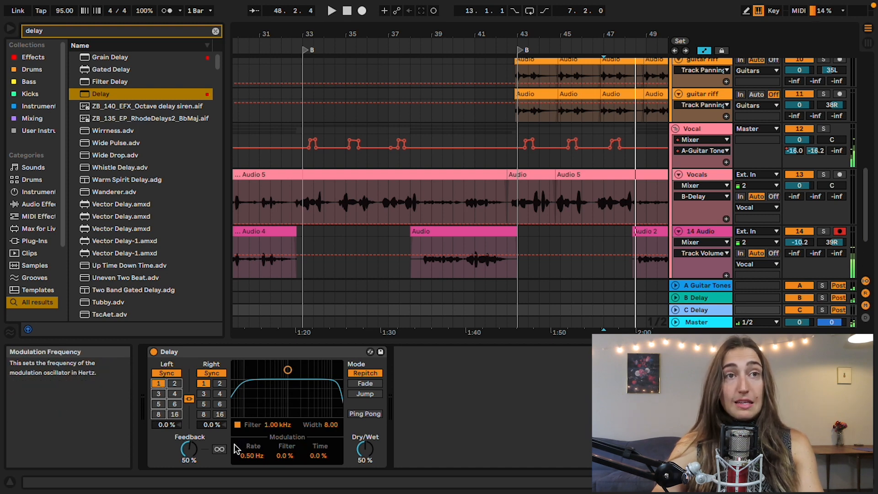
pyautogui.moveTo(166, 425); pyautogui.dragTo(167, 418)
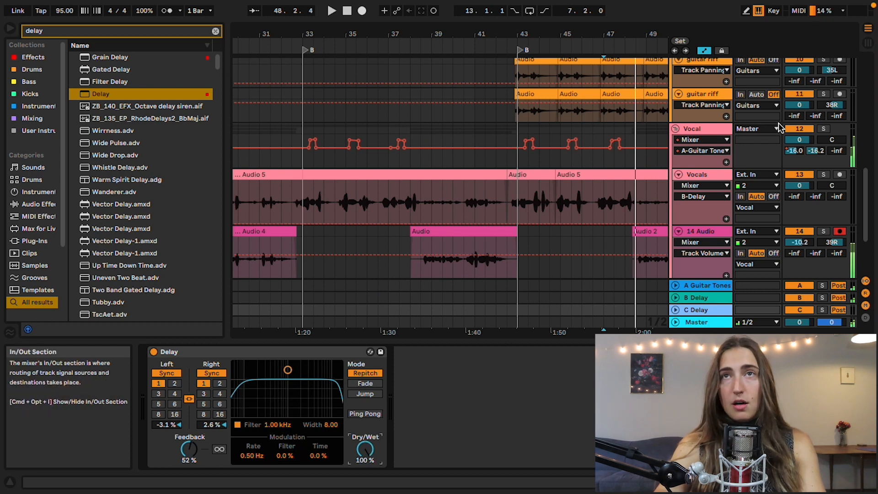
# Copy the Vocal group's A-Guitar Tones send automation from bars 33 to 49 into its C-Delay send automation.
pyautogui.moveTo(303, 165); pyautogui.dragTo(647, 159)
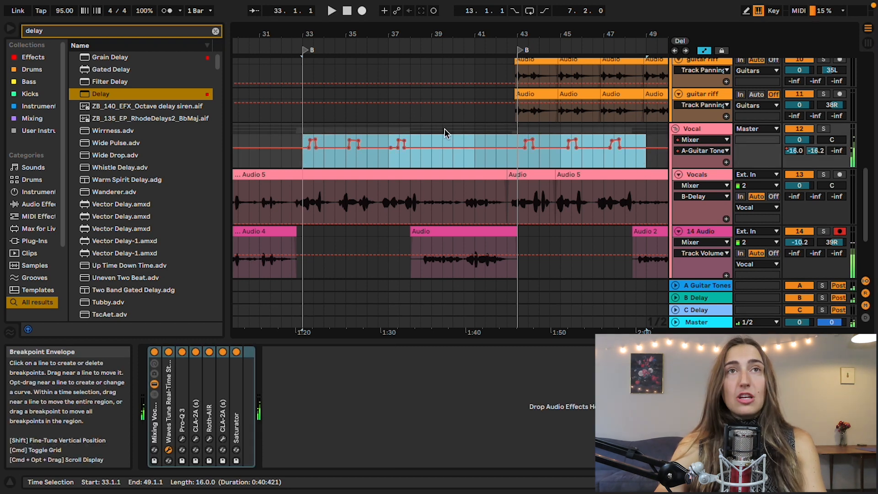
pyautogui.click(614, 158)
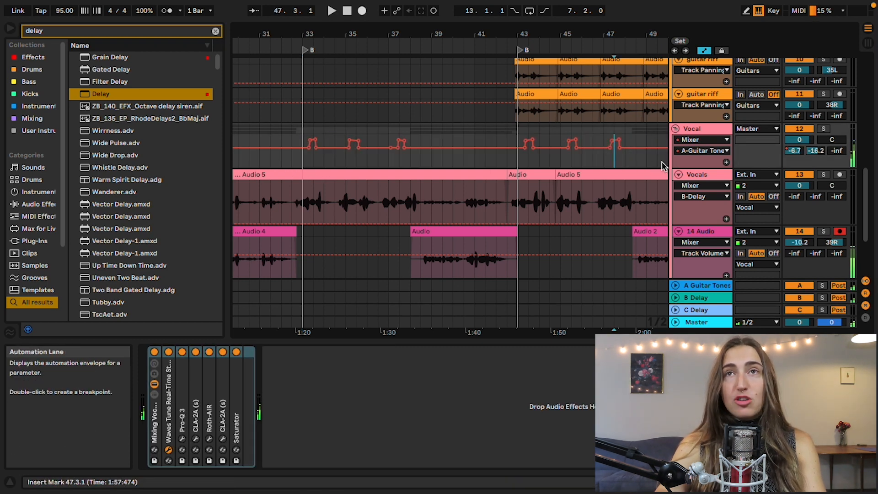
pyautogui.moveTo(643, 160); pyautogui.dragTo(302, 141)
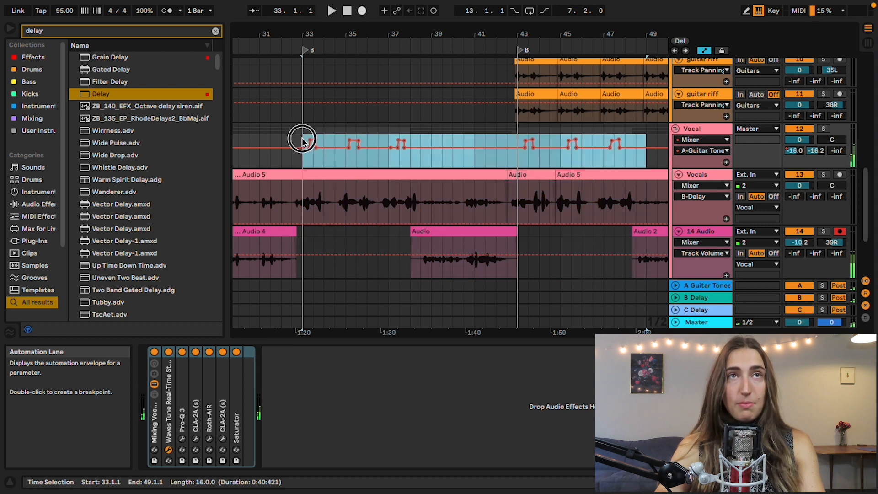
pyautogui.rightClick(815, 151)
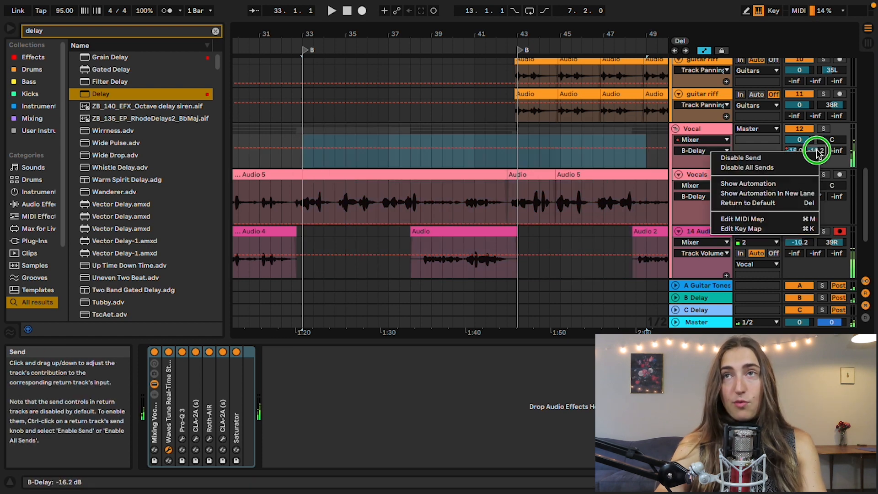
pyautogui.rightClick(836, 151)
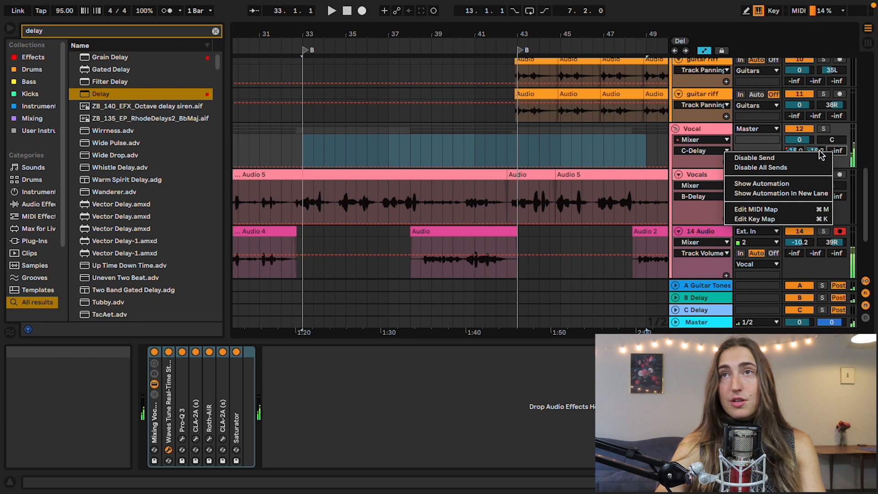
pyautogui.click(768, 184)
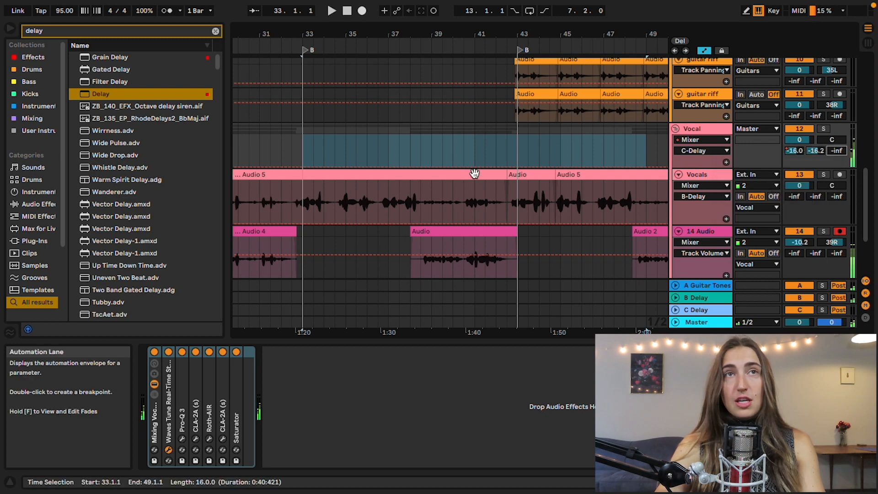
pyautogui.press('super+v')
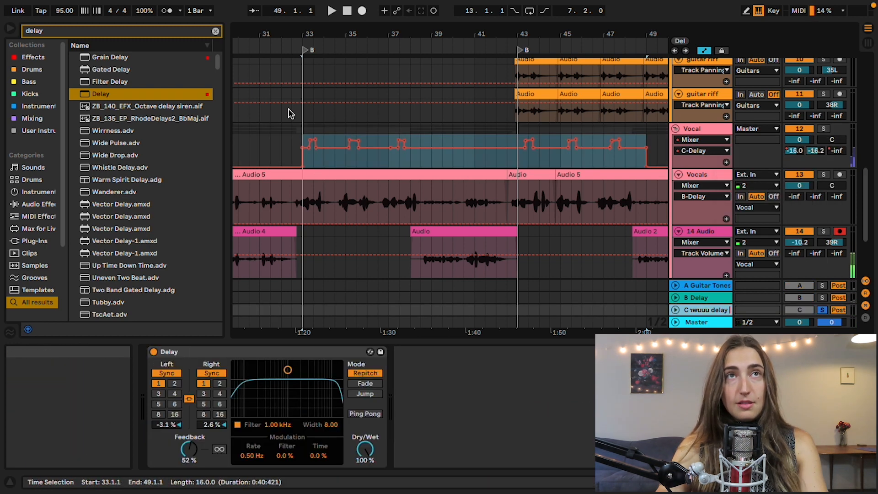
# Pull the Vocal group's return C send automation down to -inf between the peaks from bar 33 to 36.
pyautogui.click(302, 126)
pyautogui.press('space')
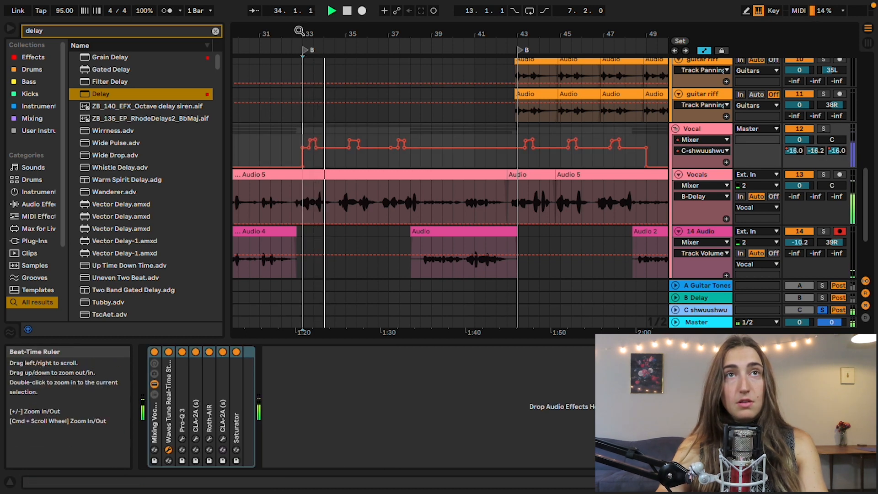
pyautogui.moveTo(389, 130); pyautogui.dragTo(310, 147)
pyautogui.click(309, 147)
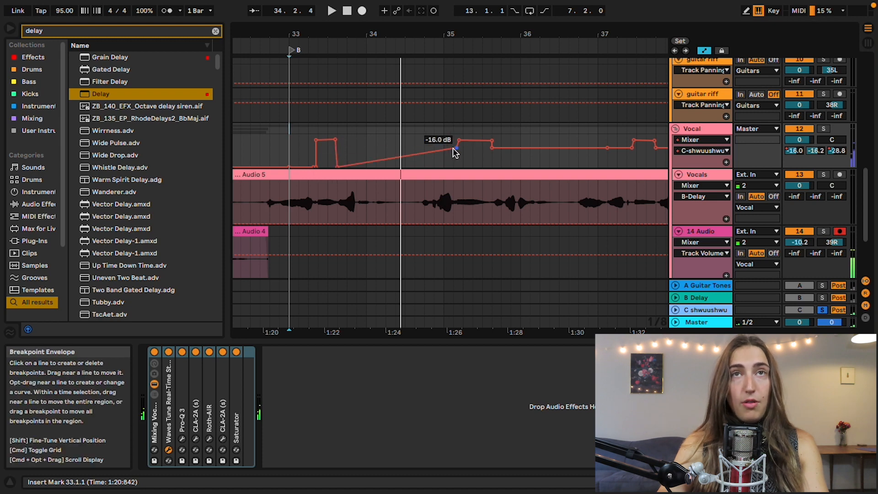
pyautogui.moveTo(457, 148); pyautogui.dragTo(455, 169)
pyautogui.moveTo(492, 147); pyautogui.dragTo(500, 164)
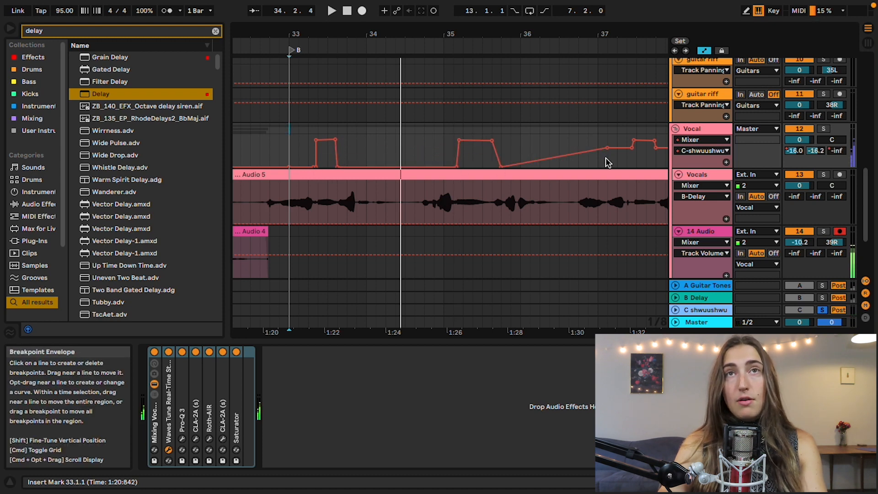
# Play the vocals from beat 32.4 to check the automated delay throws.
pyautogui.moveTo(429, 36); pyautogui.dragTo(429, 18)
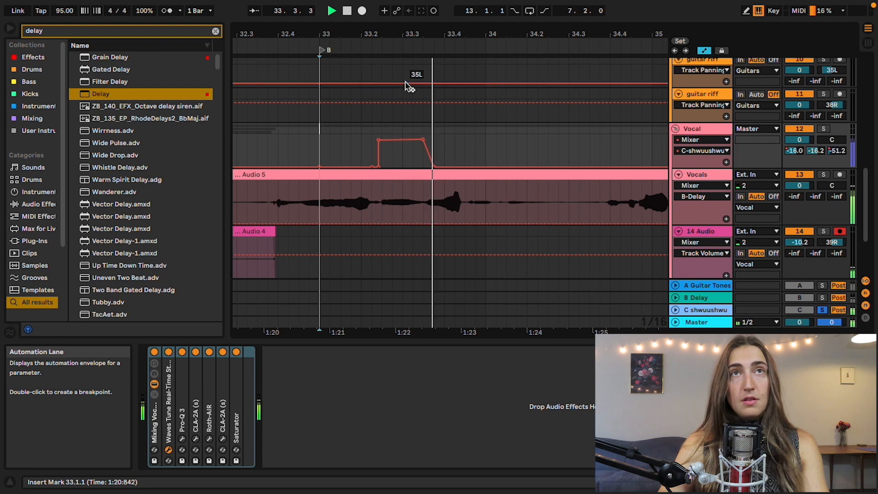
pyautogui.click(285, 34)
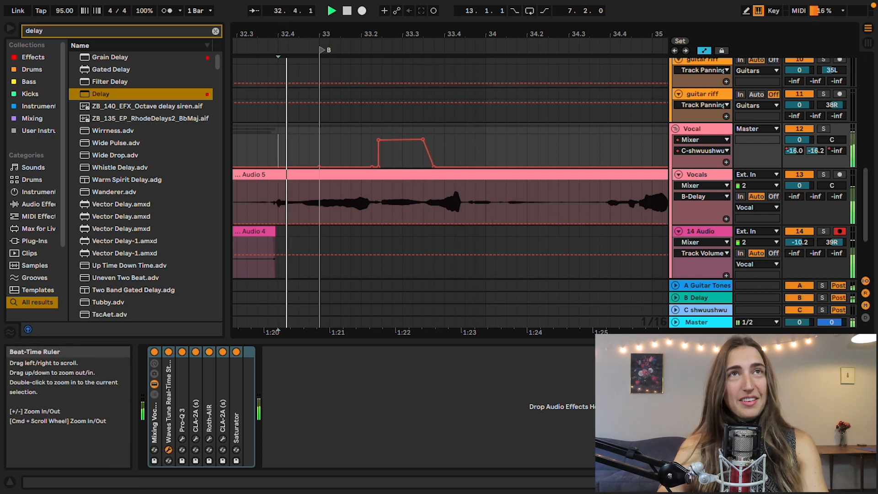
pyautogui.moveTo(284, 34); pyautogui.dragTo(285, 18)
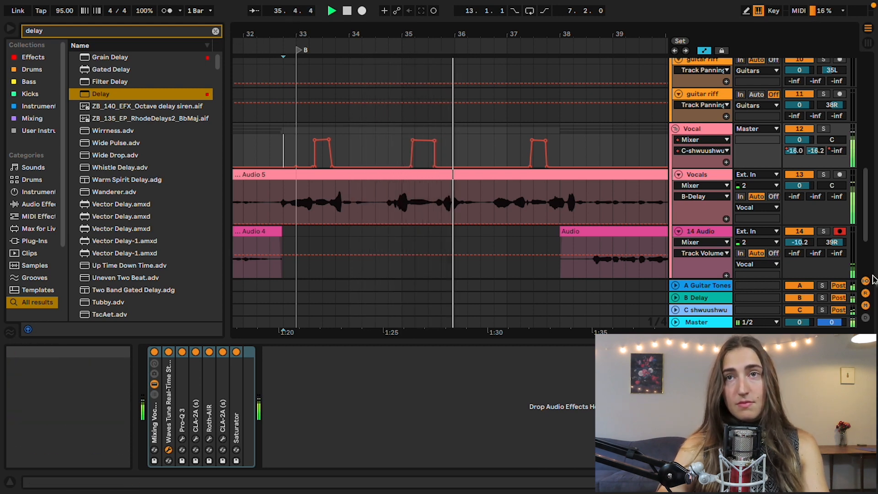
# Create a new return track below return track C.
pyautogui.click(715, 312)
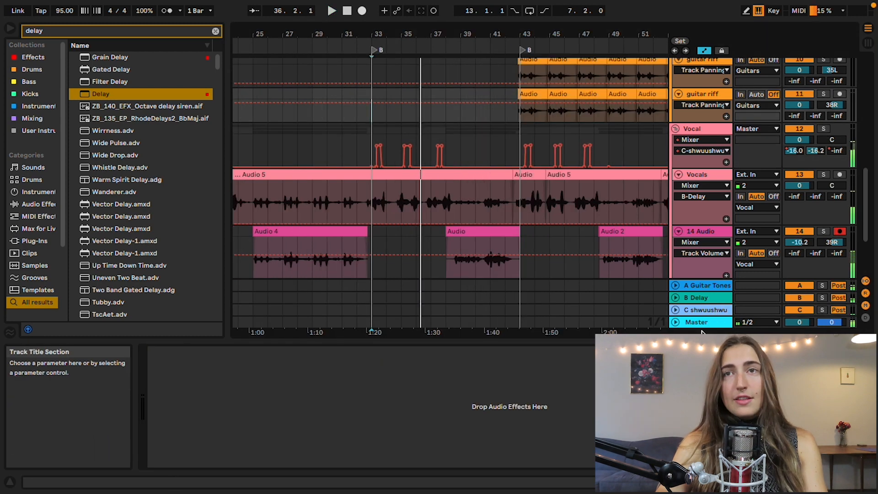
pyautogui.click(706, 304)
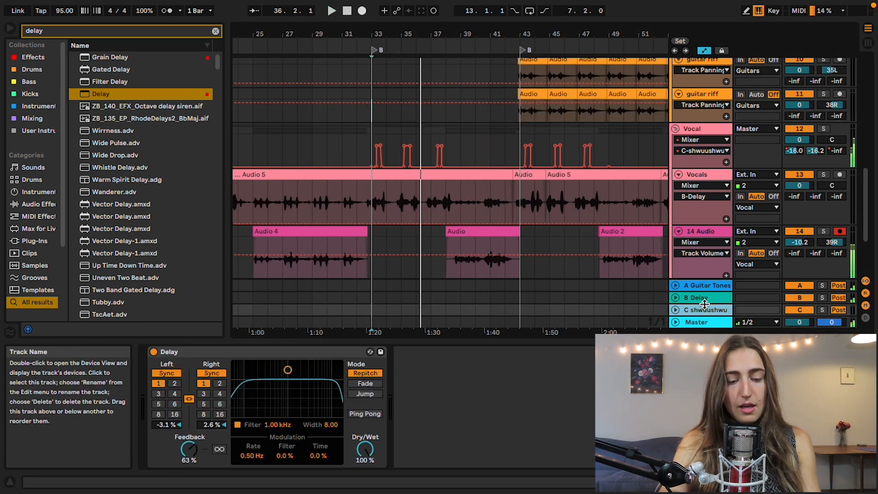
pyautogui.press('alt+super+t')
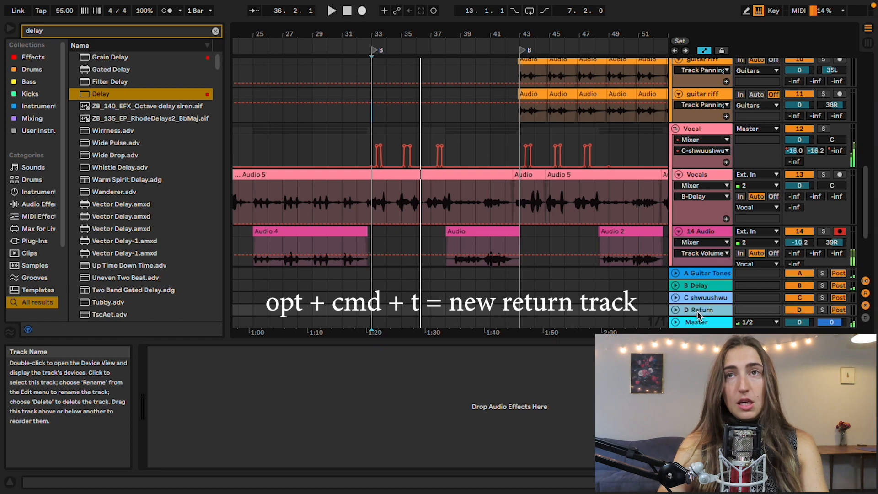
# Name the new return track D by loading the default Delay effect on it, and set its synced delay time to 2 sixteenths.
pyautogui.press('Return')
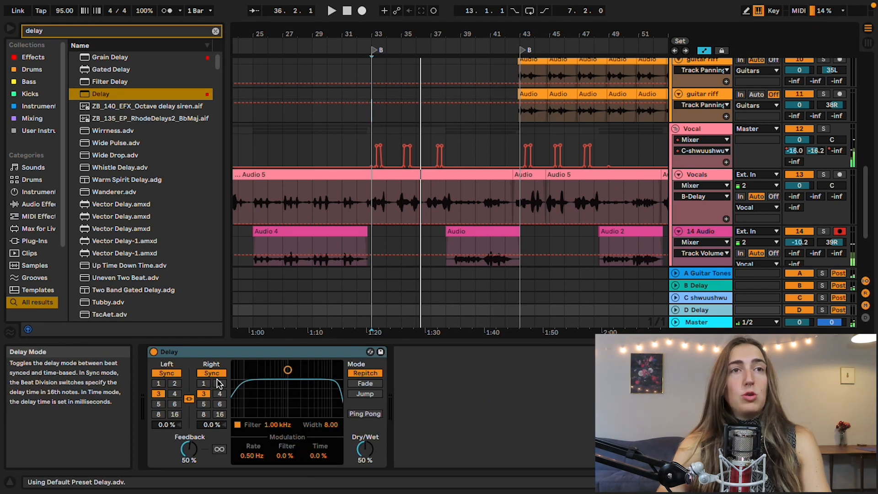
pyautogui.click(220, 384)
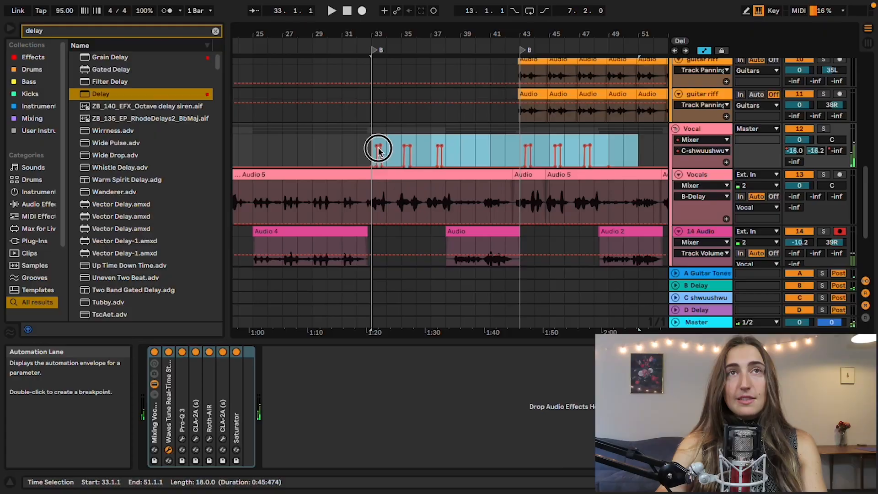
# Copy the Vocal group's return C send automation from bars 33 to 51 into its D-Delay send automation and play it back.
pyautogui.rightClick(681, 168)
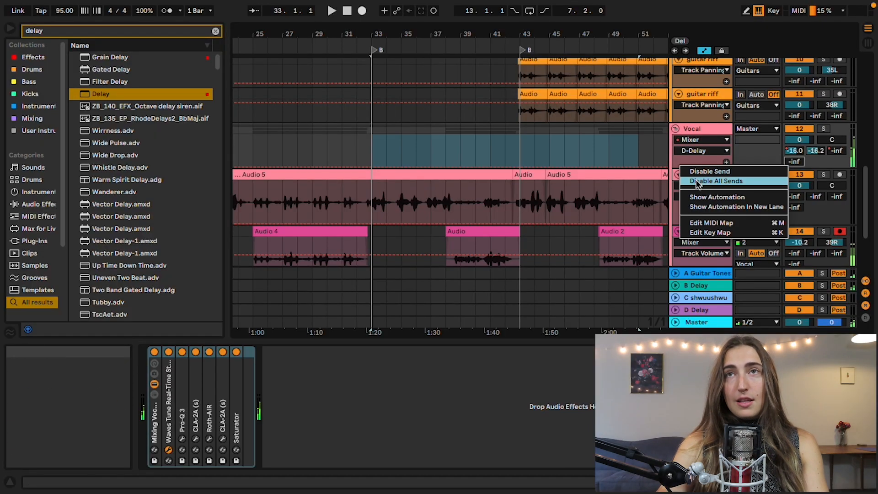
pyautogui.click(704, 197)
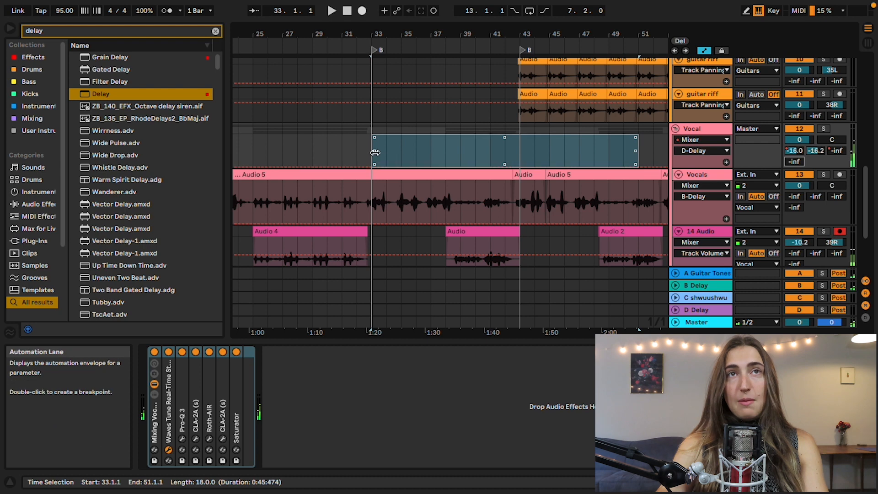
pyautogui.press('super+v')
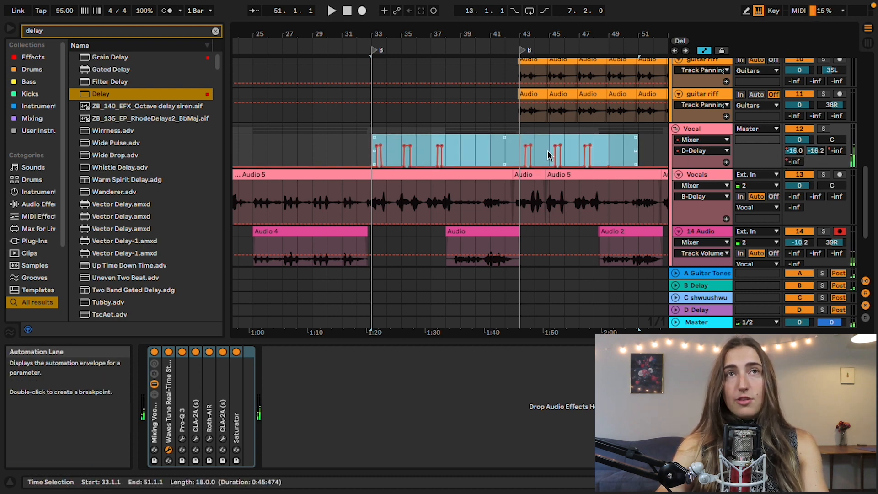
pyautogui.press('space')
pyautogui.click(823, 129)
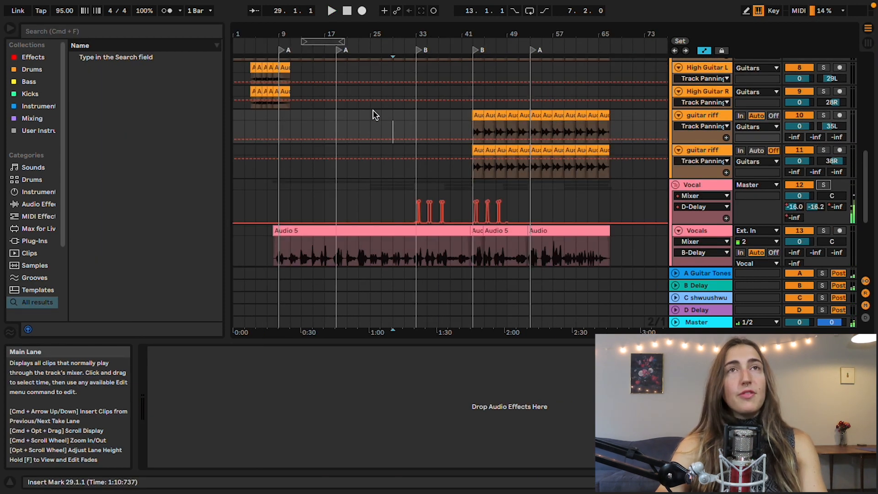
# Look through the drum, trumpet and guitar tracks to examine which parts play in the two B sections from bar 33.
pyautogui.scroll(2, 372, 110)
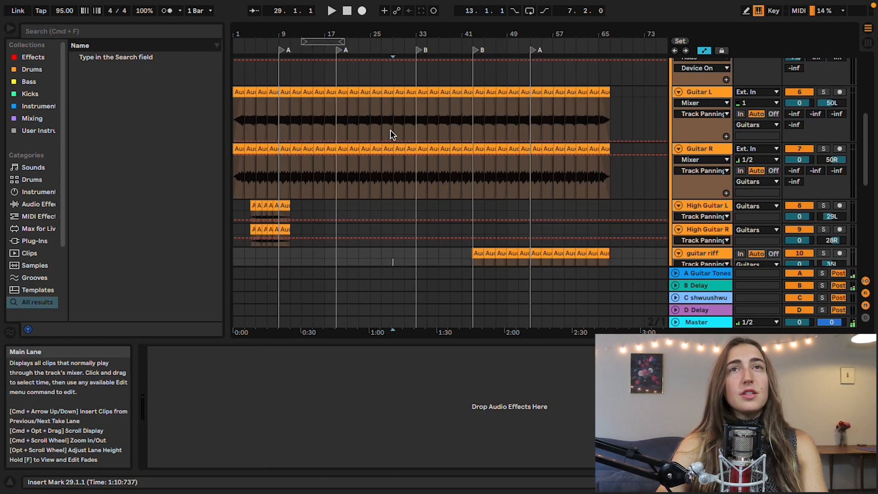
pyautogui.scroll(-10, 396, 112)
pyautogui.scroll(8, 468, 147)
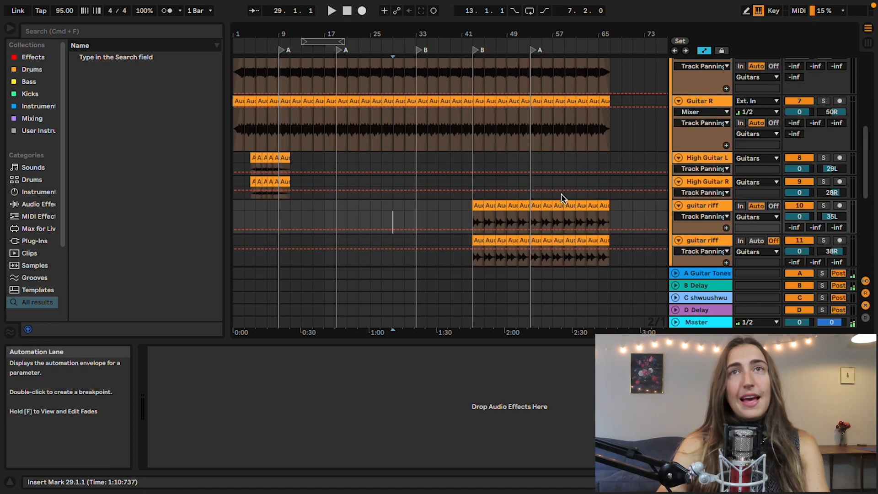
pyautogui.scroll(8, 561, 192)
pyautogui.click(544, 177)
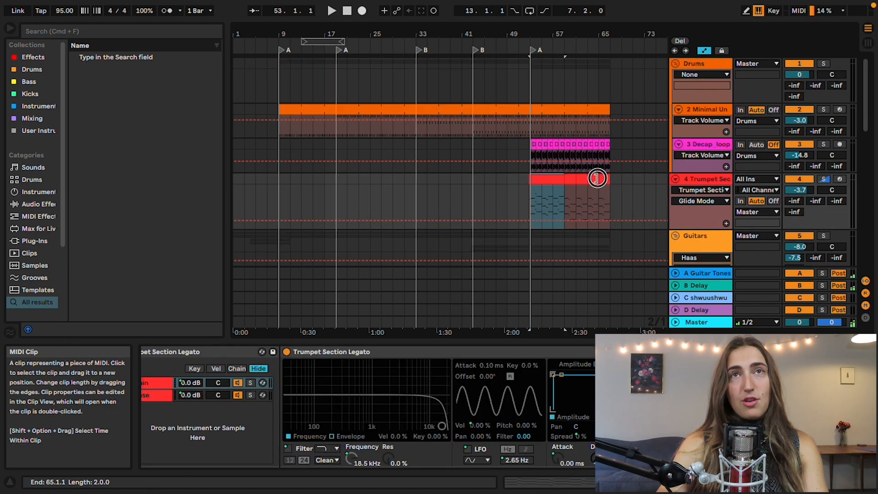
pyautogui.click(474, 182)
pyautogui.scroll(-5, 473, 182)
pyautogui.scroll(-5, 471, 182)
pyautogui.scroll(6, 473, 205)
pyautogui.click(476, 234)
pyautogui.scroll(-1, 477, 224)
pyautogui.scroll(6, 476, 228)
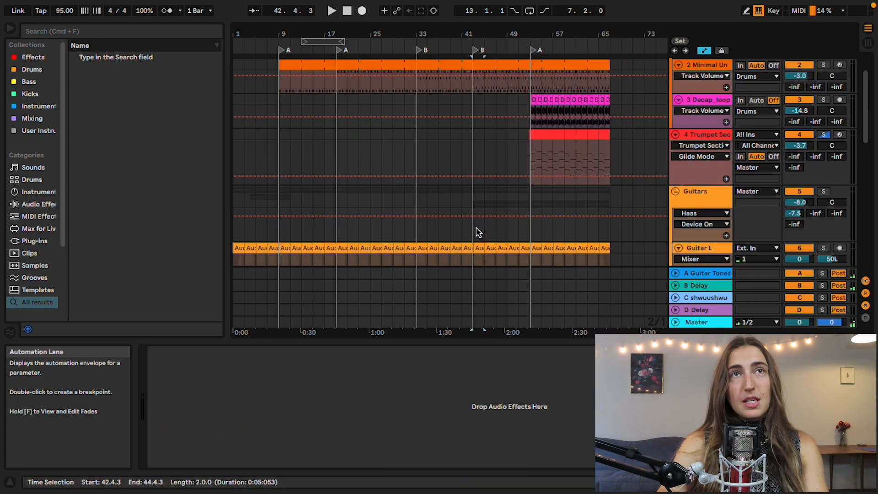
pyautogui.click(415, 118)
pyautogui.click(415, 157)
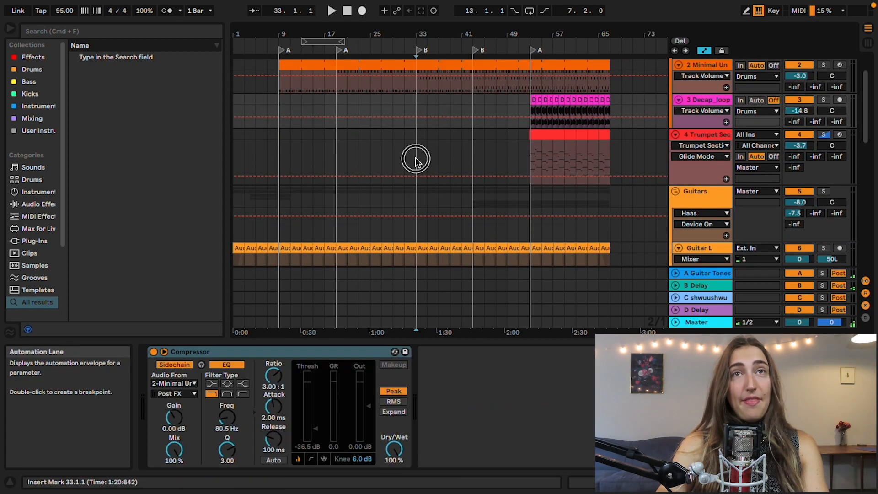
pyautogui.scroll(-3, 412, 153)
pyautogui.scroll(-4, 415, 168)
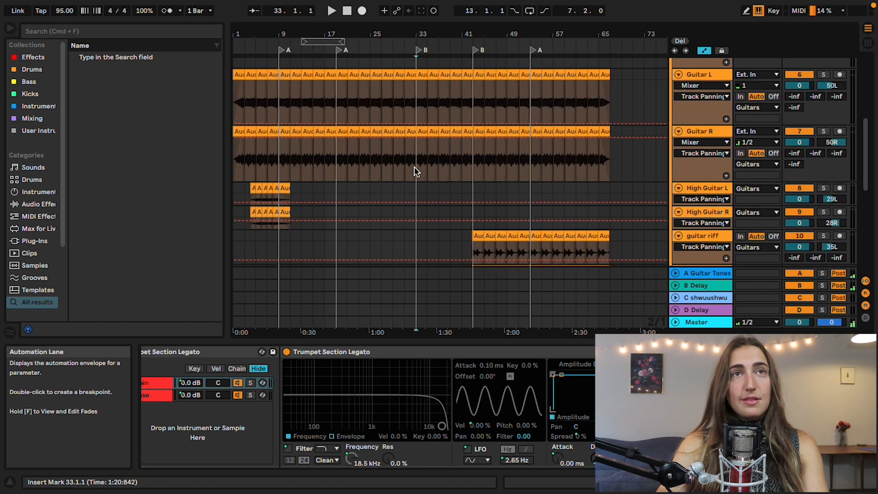
# Copy the intro's High Guitar L and R clips to bar 32 and repeat them up to the B marker at bar 43.
pyautogui.click(253, 184)
pyautogui.moveTo(270, 206); pyautogui.dragTo(441, 202)
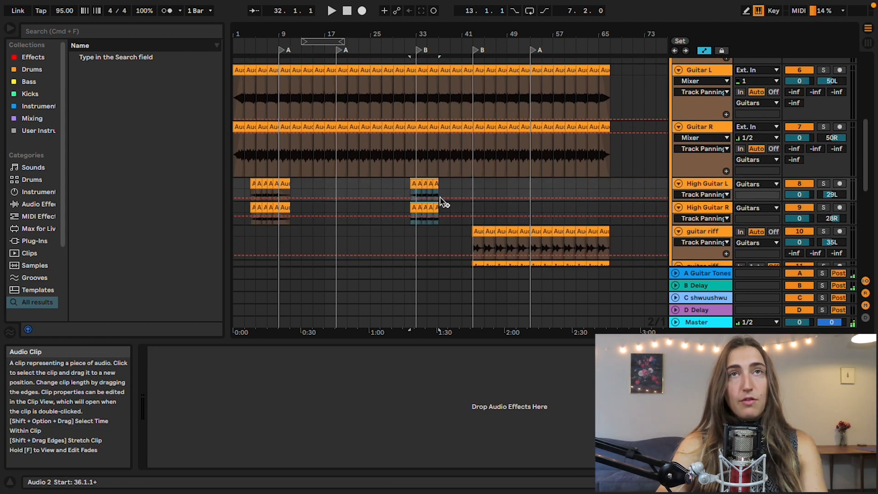
pyautogui.moveTo(415, 39); pyautogui.dragTo(396, 191)
pyautogui.keyDown('shift'); pyautogui.click(432, 185); pyautogui.keyUp('shift')
pyautogui.press('super+d')
pyautogui.press('super+d')
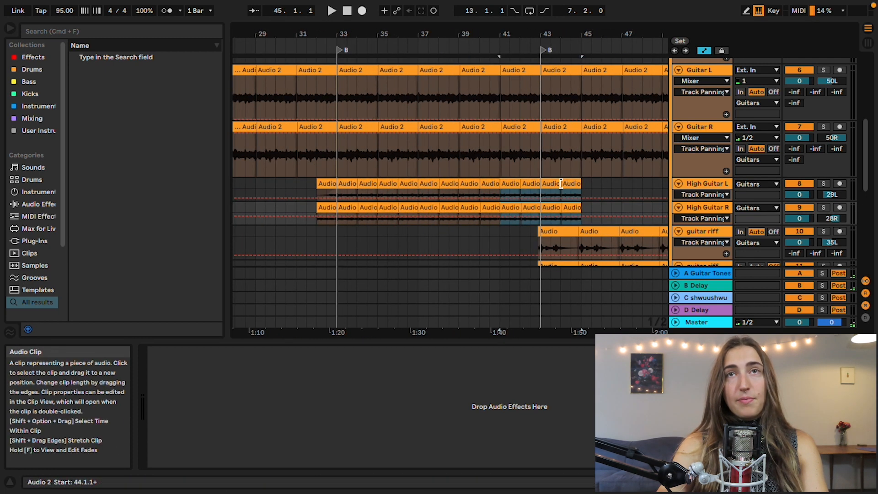
pyautogui.press('Delete')
# Make the High Guitar L and R tracks taller and set the playback start to bar 32.
pyautogui.click(707, 209)
pyautogui.moveTo(707, 199); pyautogui.dragTo(707, 210)
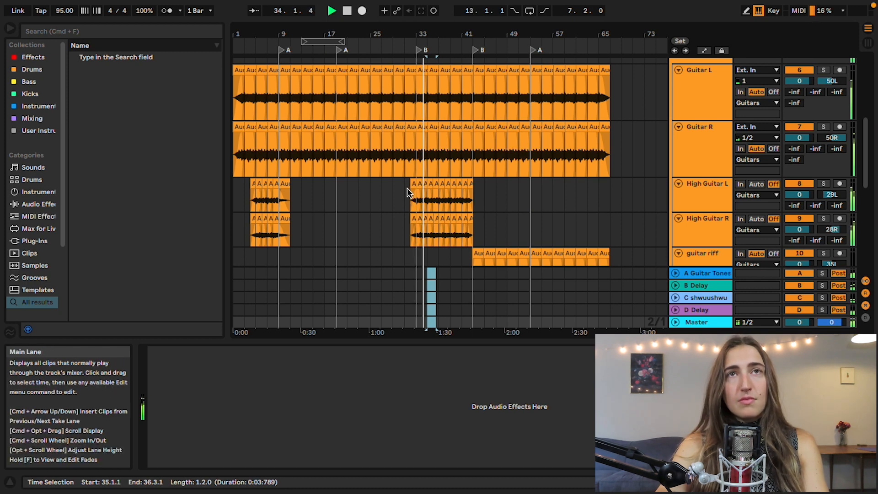
pyautogui.click(410, 183)
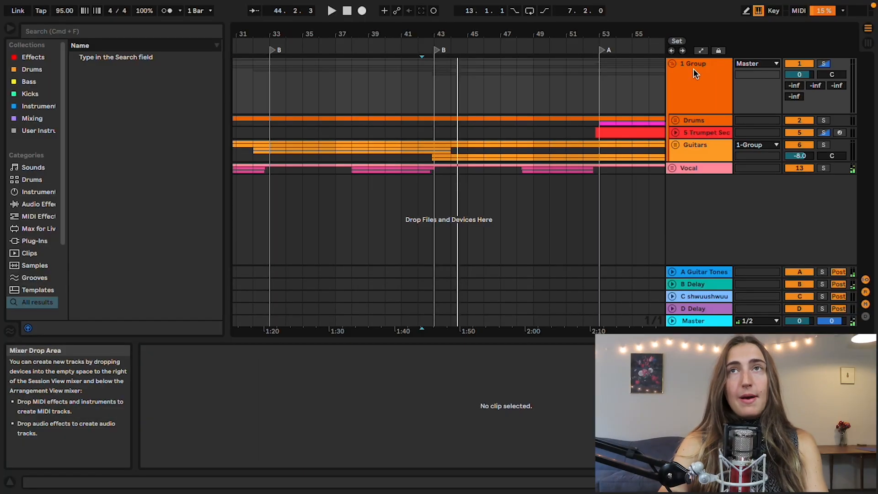
# Rename the new group holding the drums, trumpet and guitars as Instrumental.
pyautogui.press('super+r')
pyautogui.write('Instrumental')
pyautogui.press('Return')
# Find the Compressor effect in the browser and add it to the Instrumental group.
pyautogui.click(73, 31)
pyautogui.write('compre')
pyautogui.click(746, 84)
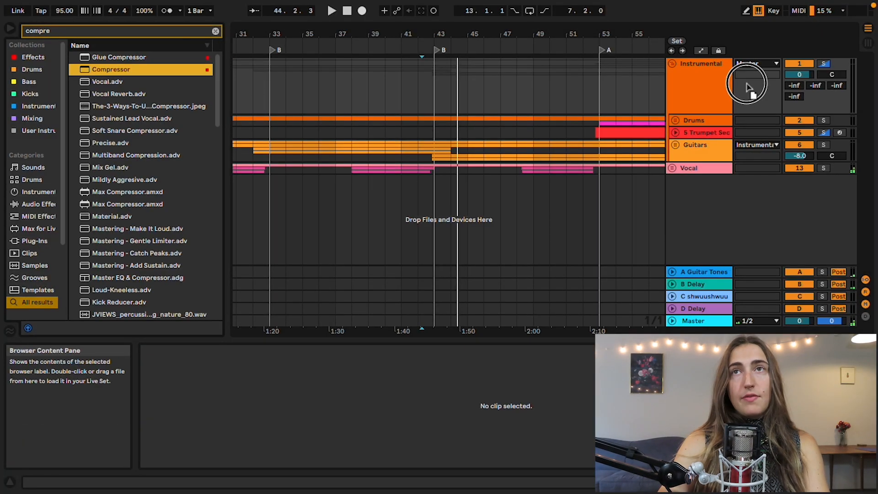
pyautogui.moveTo(696, 86); pyautogui.dragTo(697, 89)
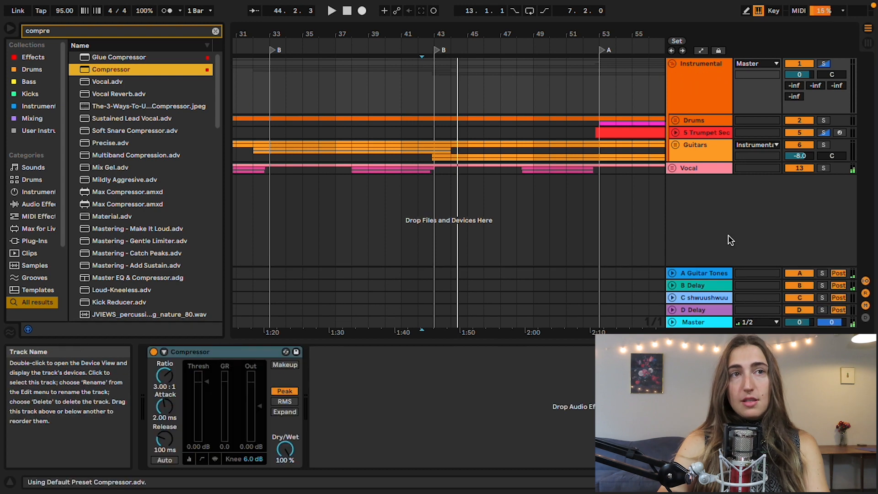
# Sidechain the Instrumental group's Compressor to the Vocal group with a threshold of about -14.5 dB during playback.
pyautogui.click(163, 352)
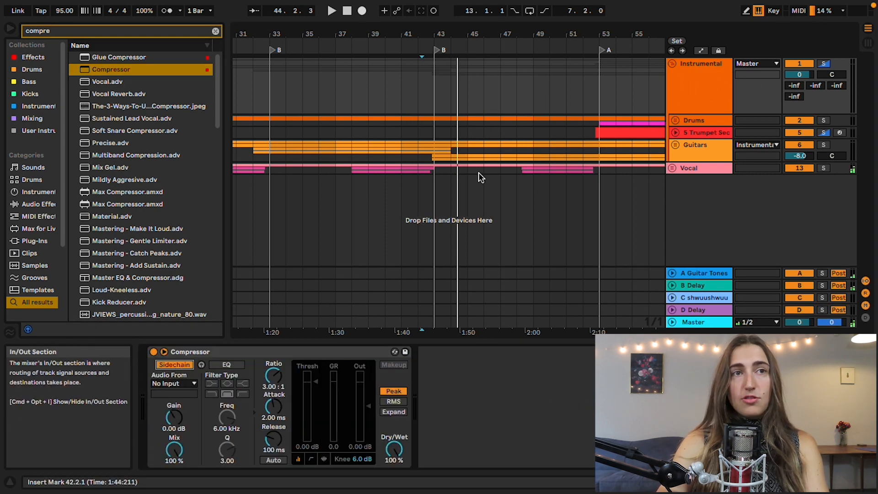
pyautogui.click(174, 383)
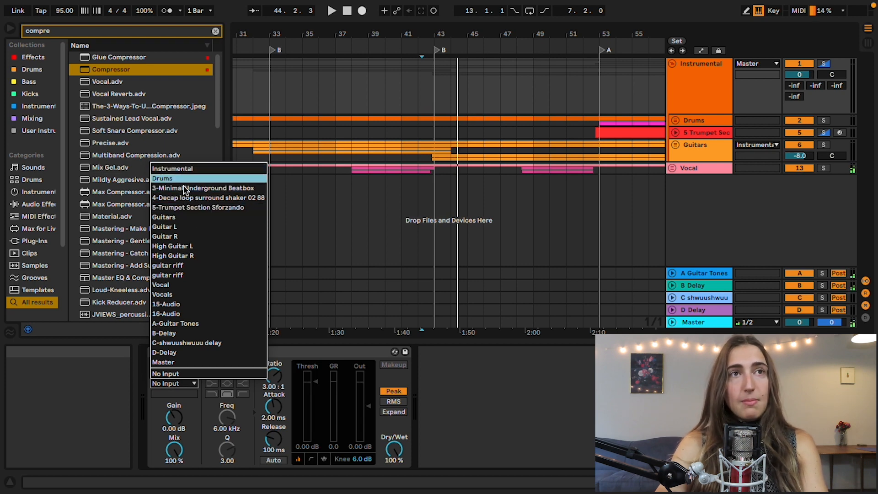
pyautogui.click(175, 285)
pyautogui.press('space')
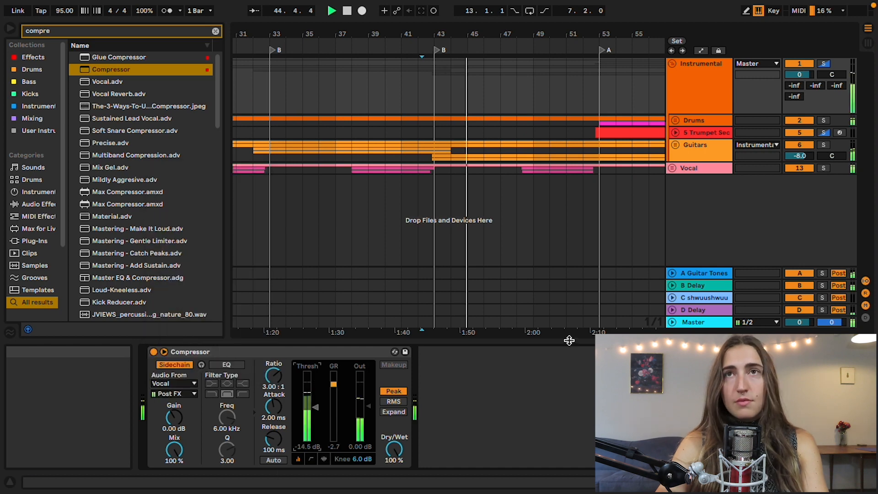
# Create another return track below return D and load the default Delay effect on it.
pyautogui.moveTo(320, 36); pyautogui.dragTo(221, 30)
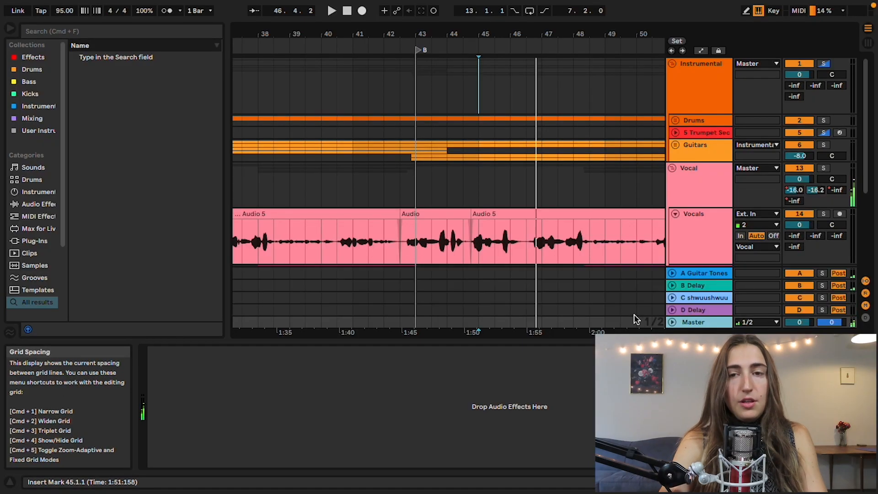
pyautogui.press('super+alt+t')
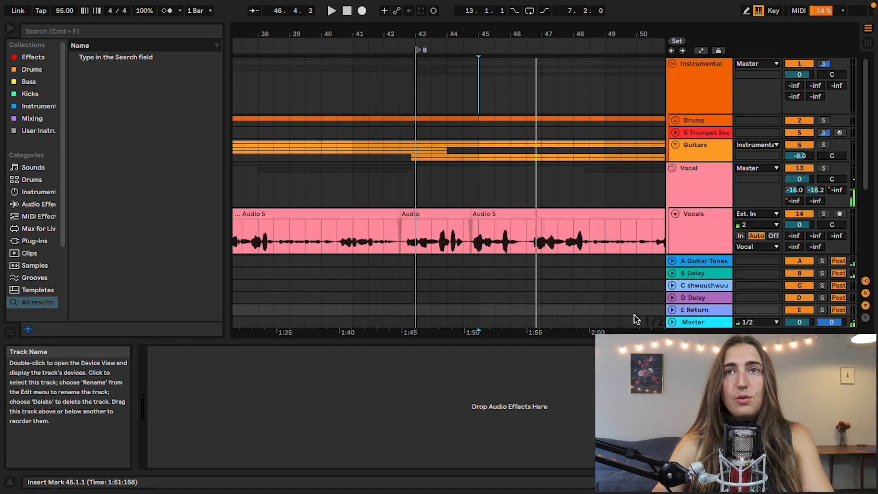
pyautogui.write('delay')
pyautogui.moveTo(105, 95); pyautogui.dragTo(690, 315)
# Show the Vocal group's E-Delay send automation around bar 45 and play the vocals soloed from there.
pyautogui.scroll(-2, 612, 213)
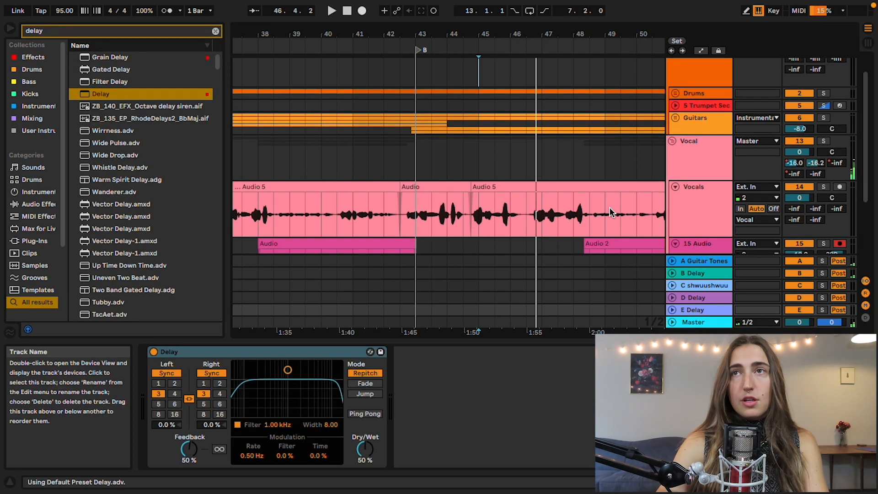
pyautogui.rightClick(818, 175)
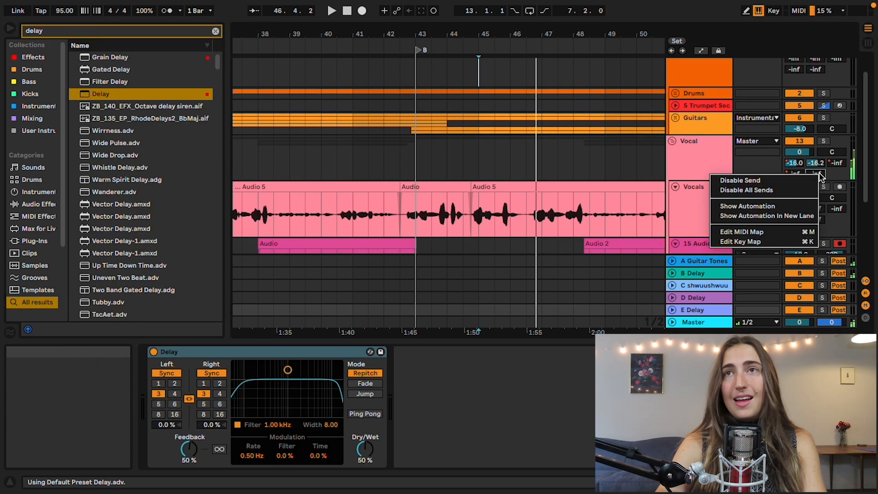
pyautogui.click(746, 205)
pyautogui.moveTo(502, 34); pyautogui.dragTo(492, 186)
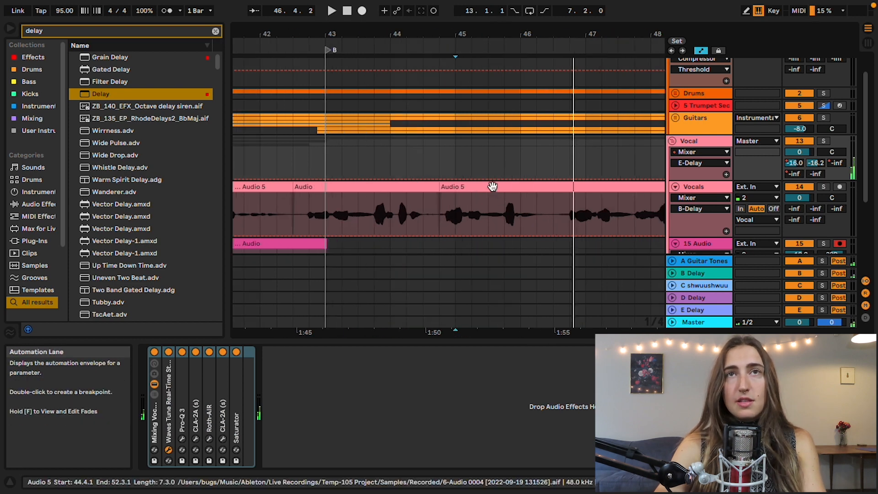
pyautogui.press('space')
pyautogui.click(690, 141)
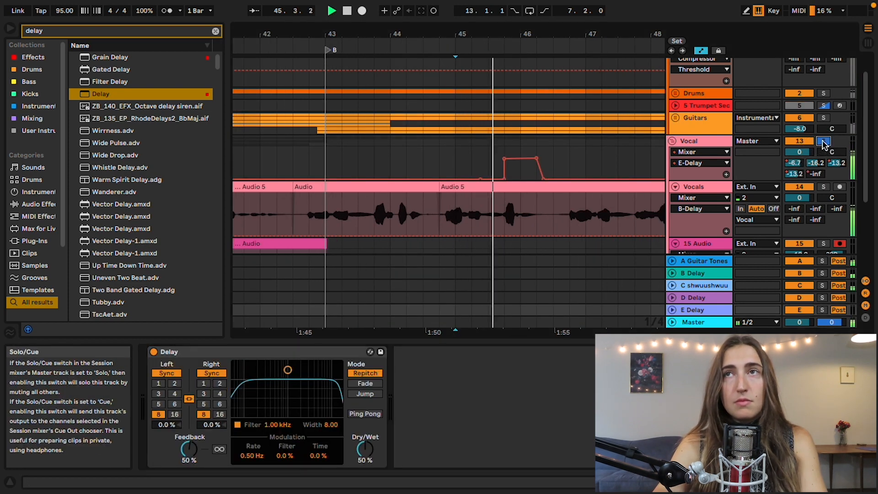